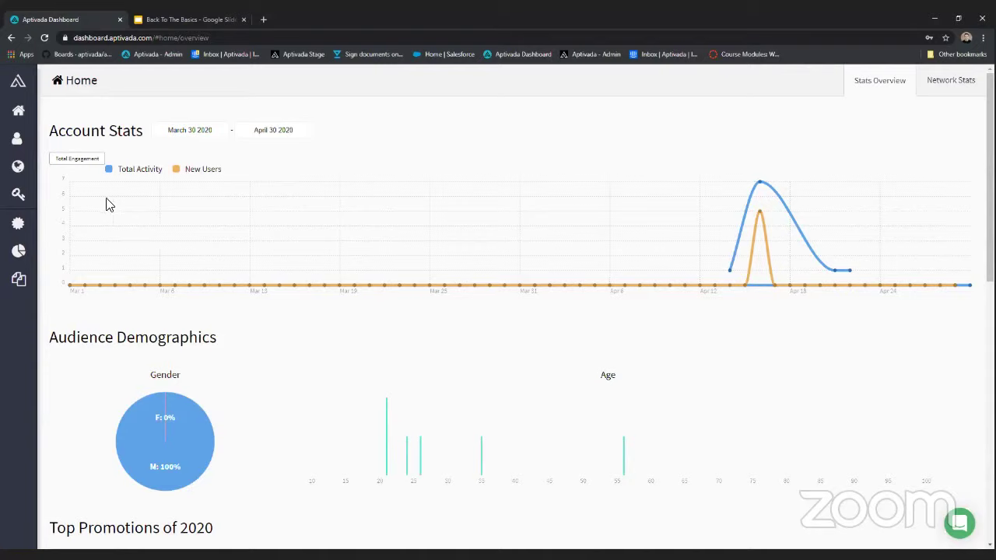
- Scroll the Home page, then switch it to the Network Stats view for April 2020
{"action": "mouse_move", "coordinate": [23, 113]}
{"action": "scroll", "coordinate": [299, 235], "scroll_direction": "down", "scroll_amount": 2}
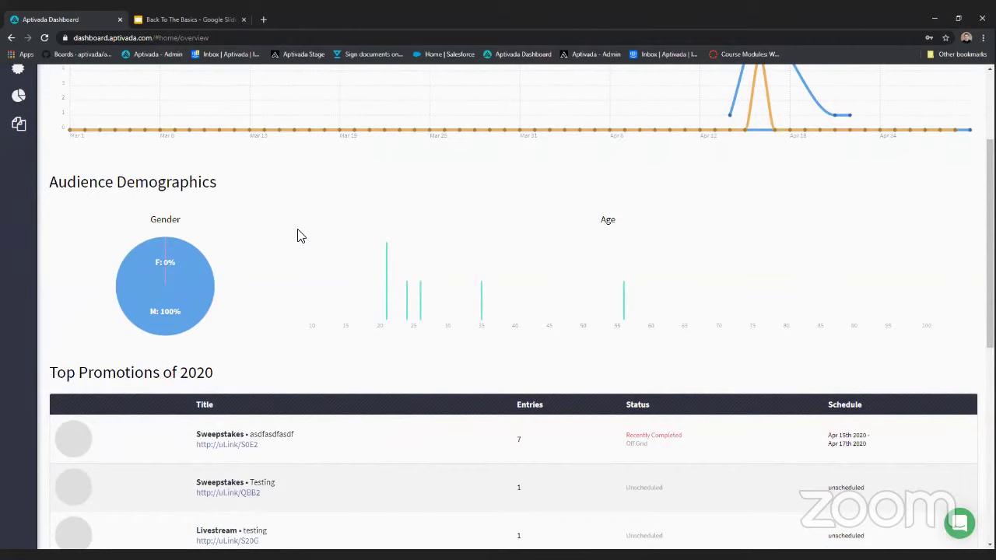
{"action": "scroll", "coordinate": [300, 235], "scroll_direction": "down", "scroll_amount": 1}
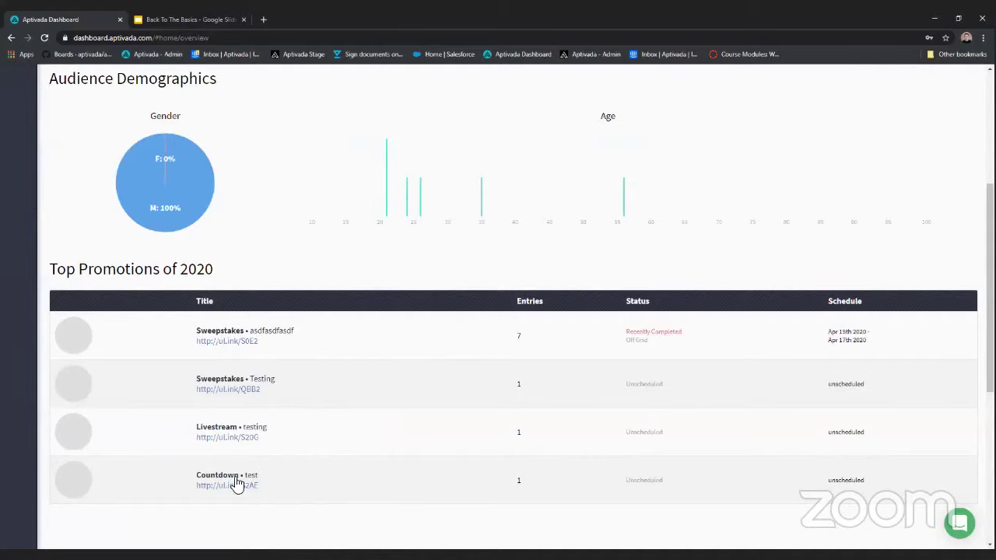
{"action": "scroll", "coordinate": [363, 424], "scroll_direction": "up", "scroll_amount": 1}
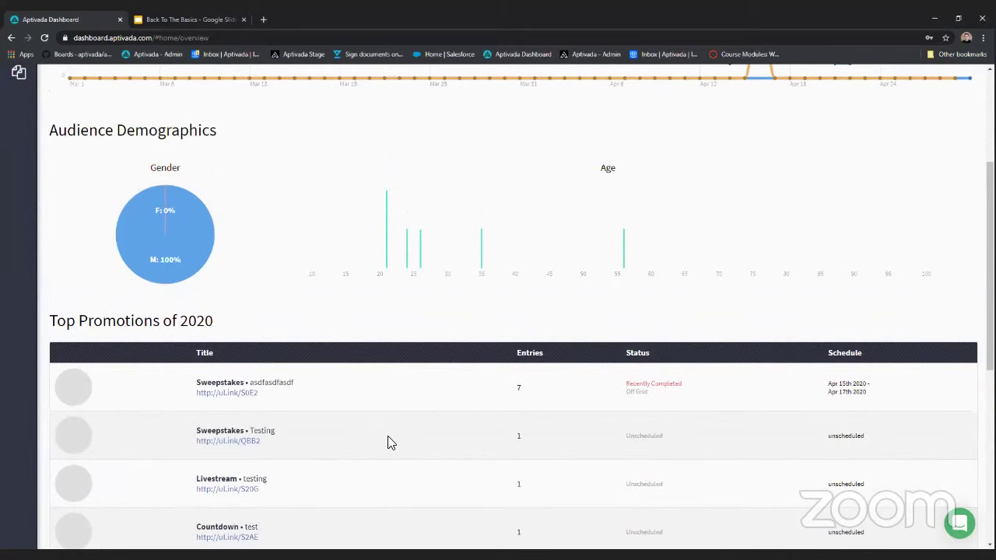
{"action": "scroll", "coordinate": [678, 360], "scroll_direction": "up", "scroll_amount": 4}
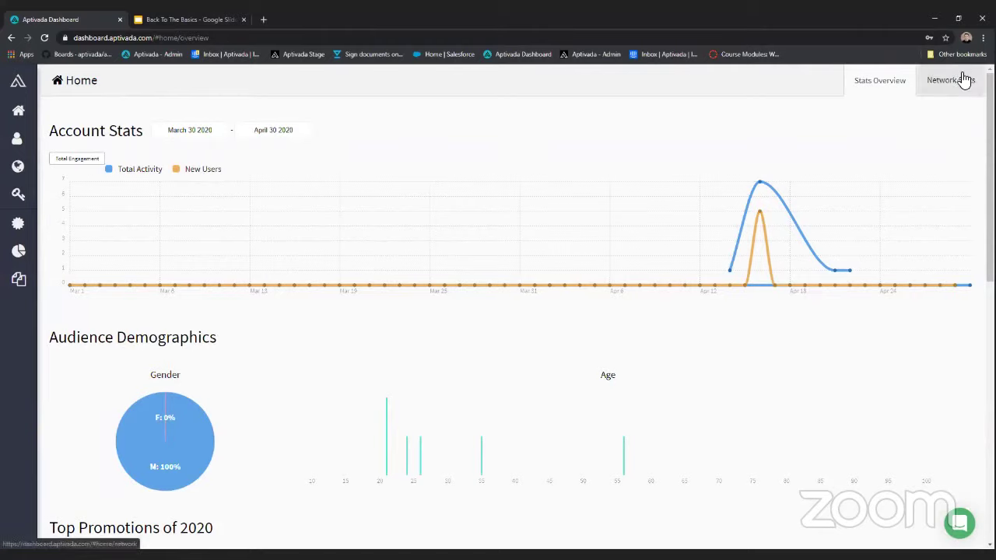
{"action": "left_click", "coordinate": [964, 80]}
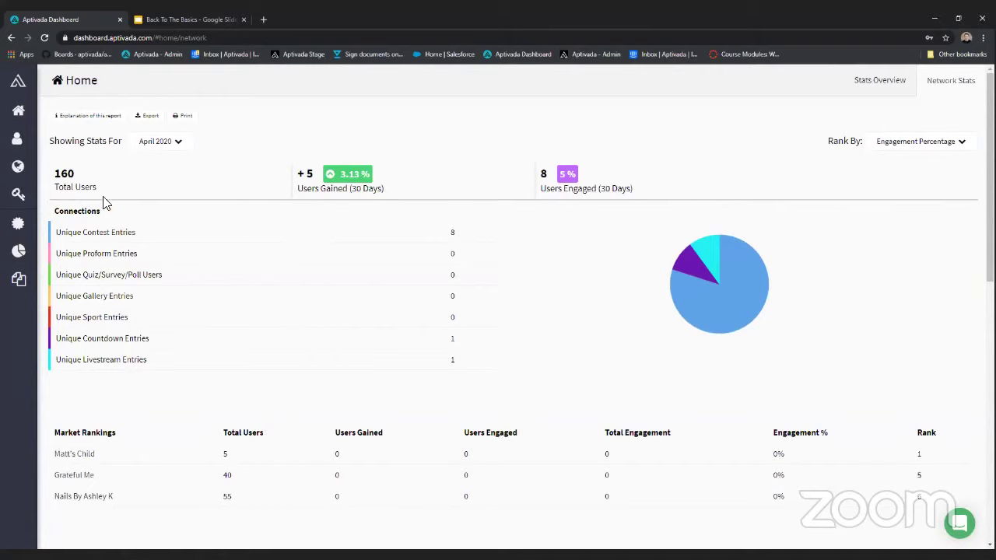
- Highlight the Total Users (160), Users Gained (5) and Users Engaged (8) figures
{"action": "left_click_drag", "start_coordinate": [91, 185], "coordinate": [48, 176]}
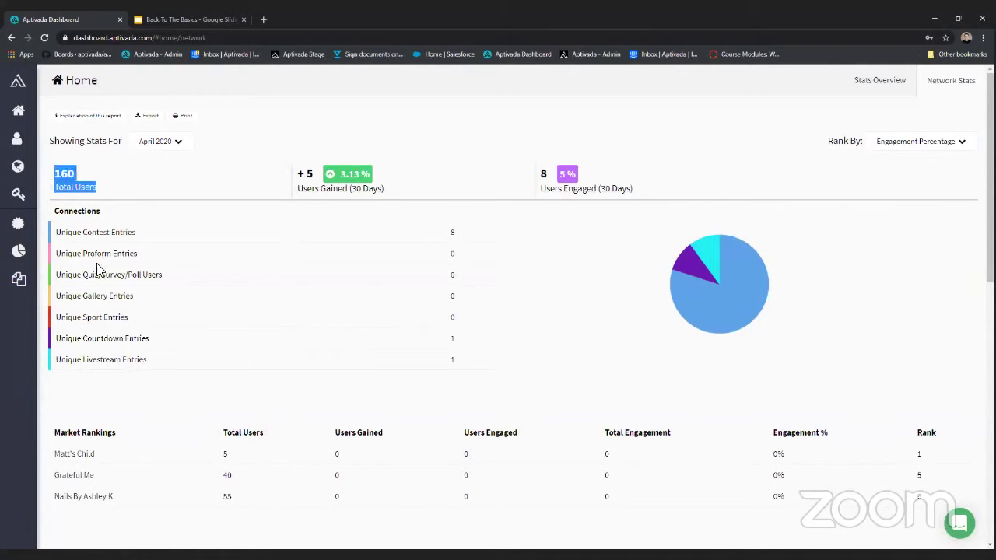
{"action": "left_click_drag", "start_coordinate": [404, 193], "coordinate": [292, 178]}
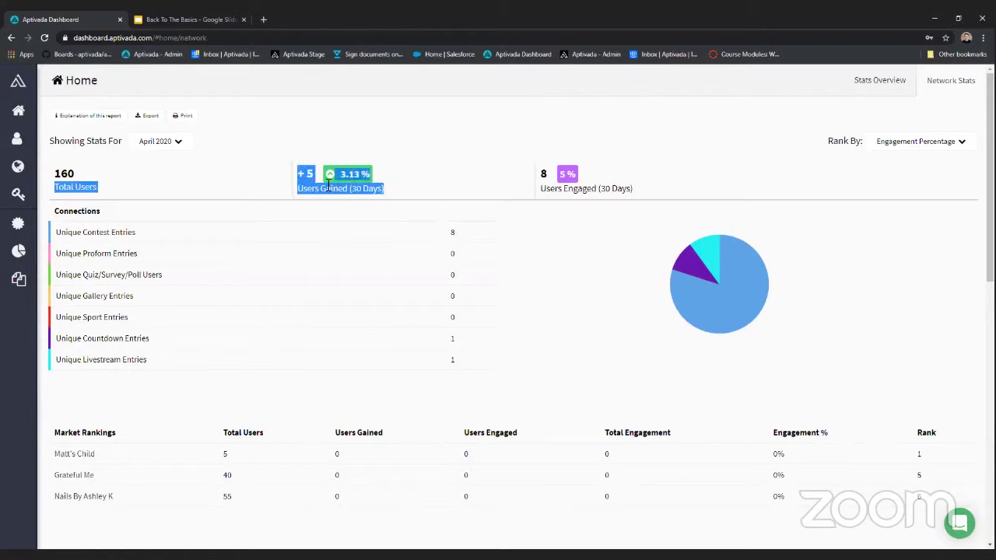
{"action": "left_click_drag", "start_coordinate": [641, 191], "coordinate": [526, 169]}
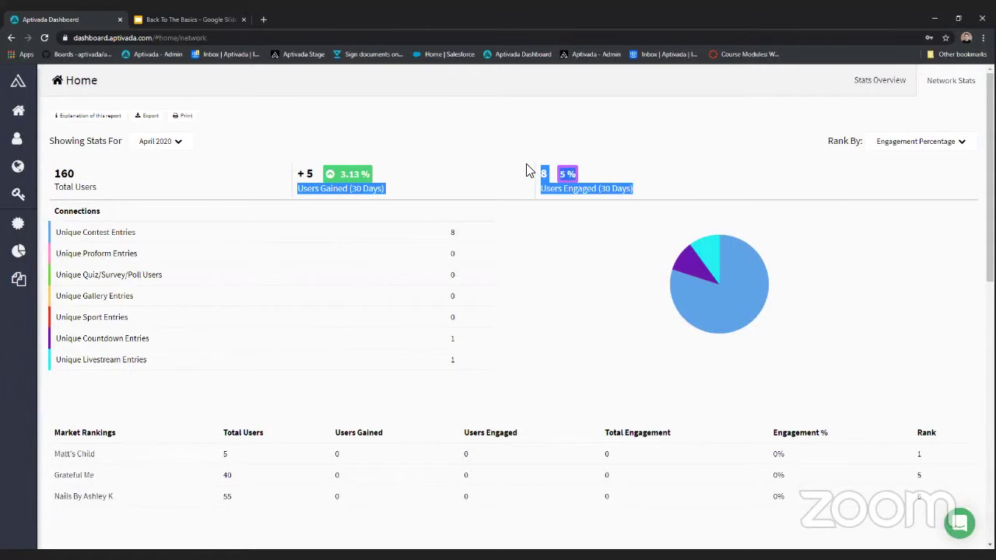
{"action": "scroll", "coordinate": [378, 275], "scroll_direction": "down", "scroll_amount": 3}
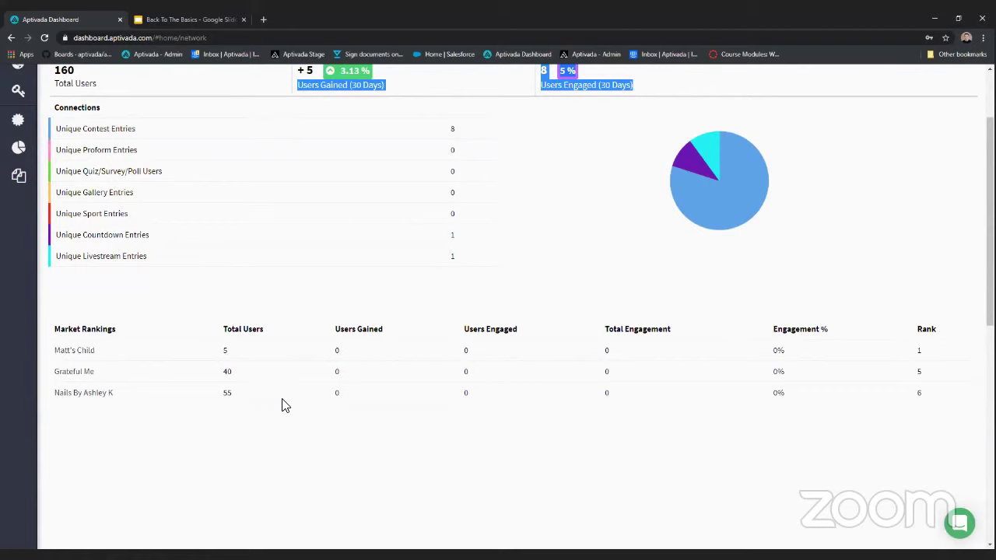
{"action": "scroll", "coordinate": [282, 405], "scroll_direction": "up", "scroll_amount": 3}
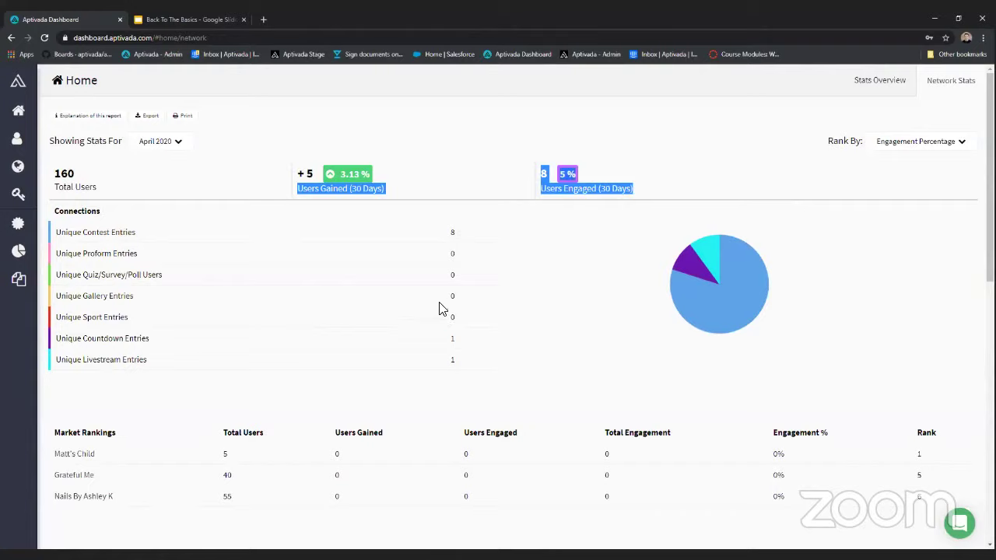
- Open the administrator's Edit Profile page with Administrator Details and Reset Your Password sections
{"action": "mouse_move", "coordinate": [14, 183]}
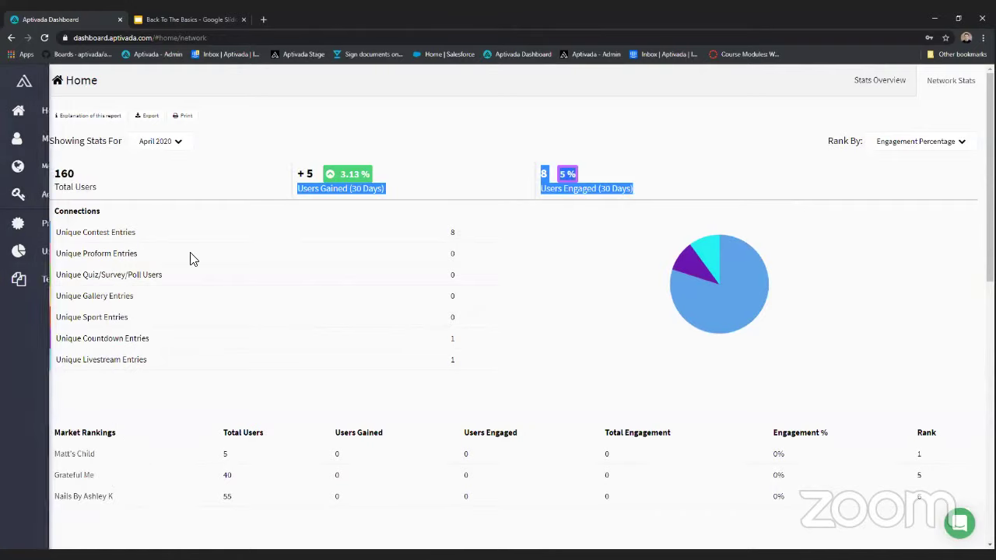
{"action": "mouse_move", "coordinate": [31, 138]}
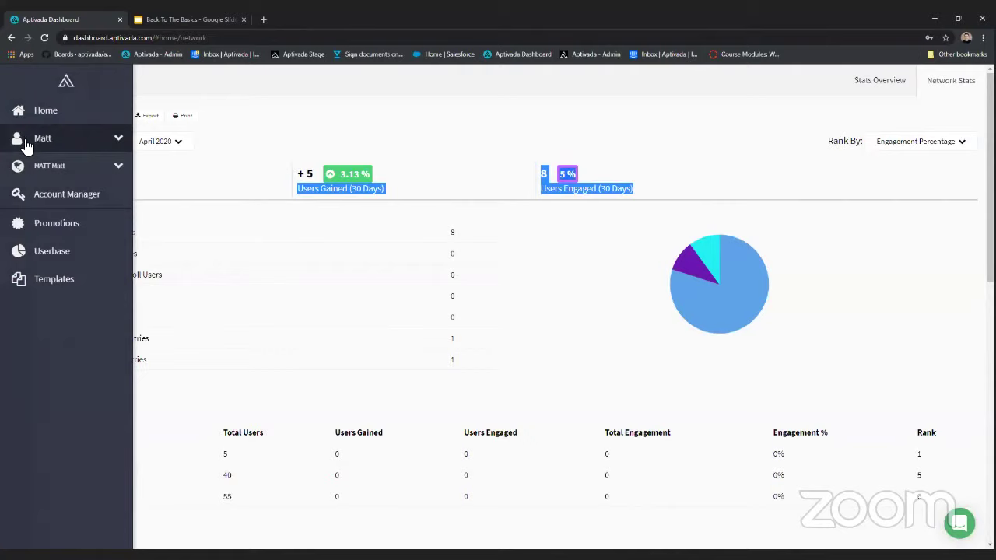
{"action": "left_click", "coordinate": [28, 142]}
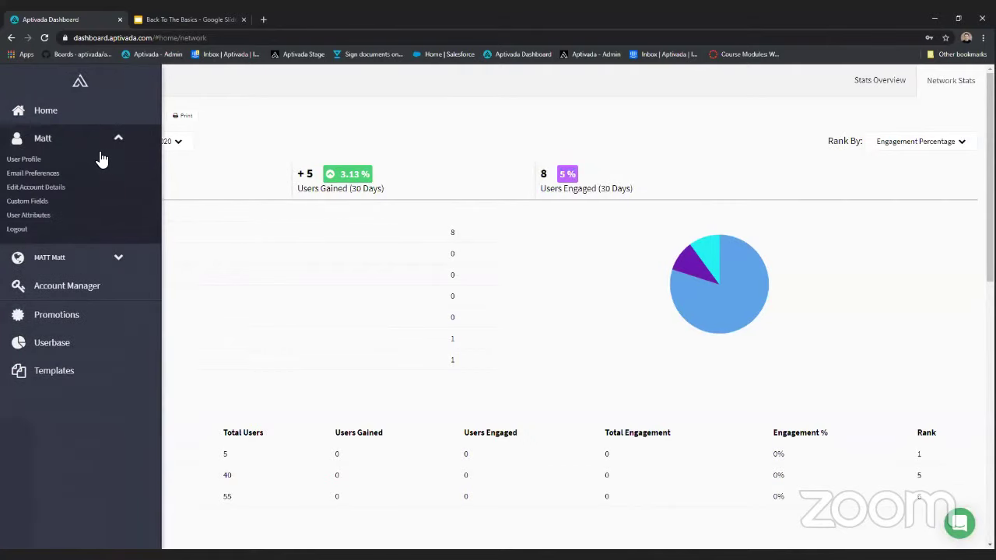
{"action": "left_click", "coordinate": [31, 161]}
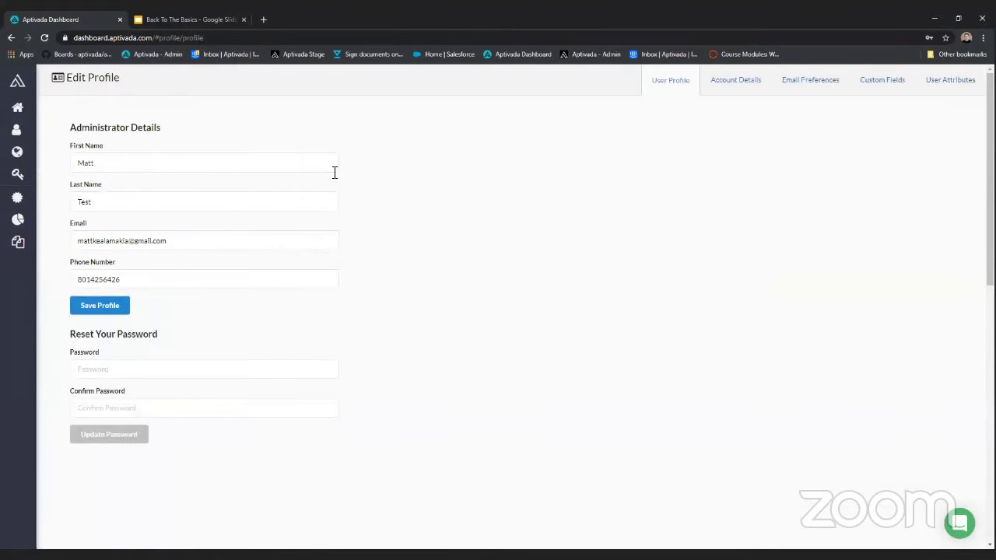
{"action": "mouse_move", "coordinate": [17, 129]}
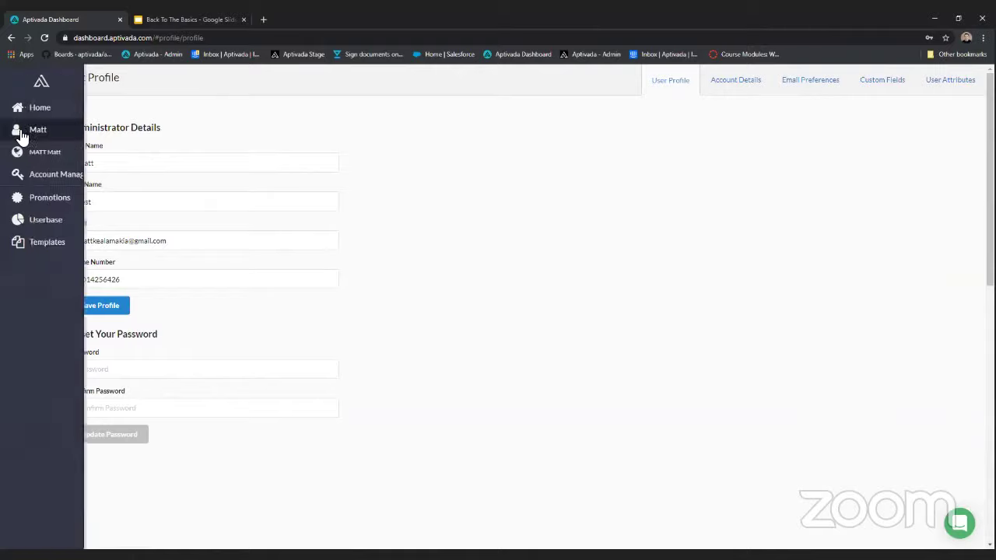
{"action": "left_click", "coordinate": [98, 136]}
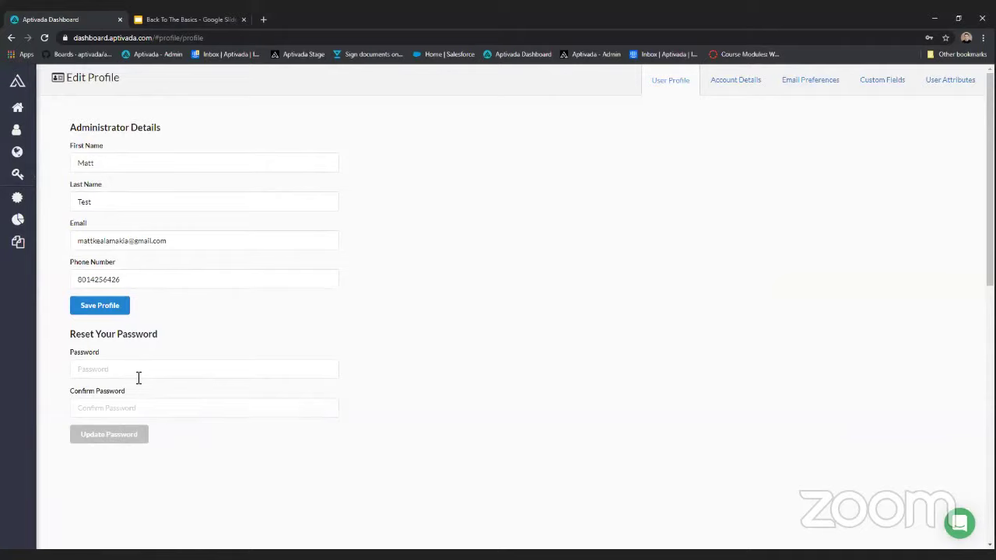
- Search Add Account To Favorites for the child sub-account and add it to favourites
{"action": "mouse_move", "coordinate": [48, 193]}
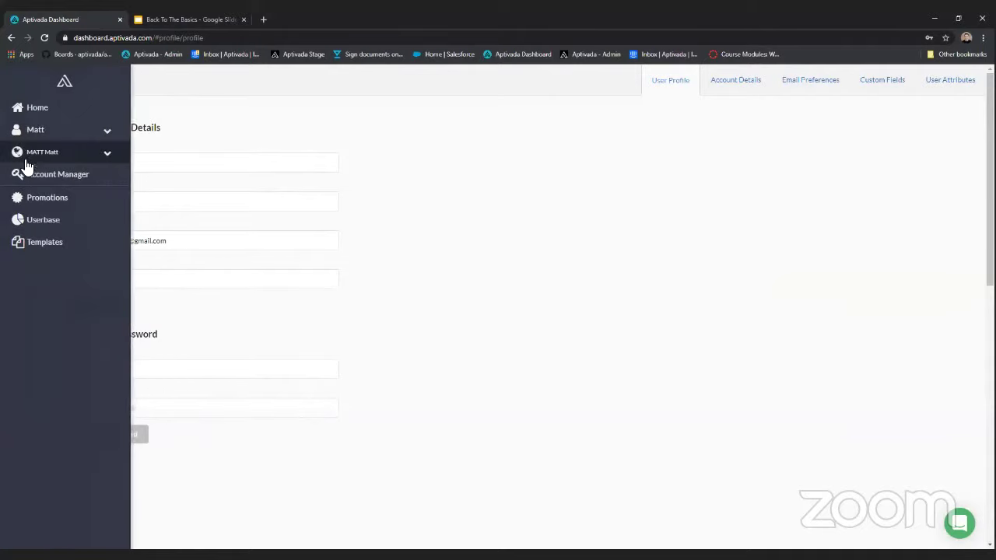
{"action": "left_click", "coordinate": [66, 159]}
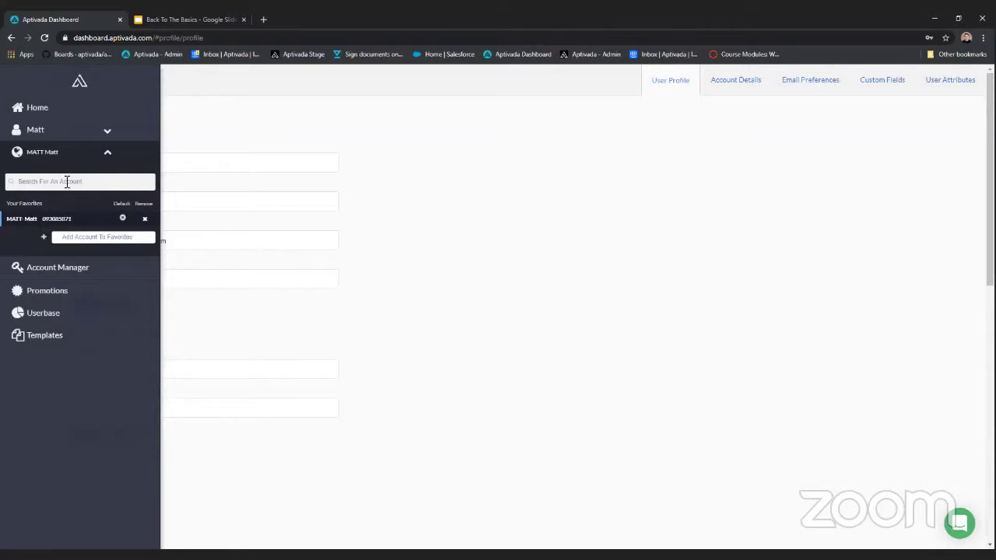
{"action": "type", "text": "matt"}
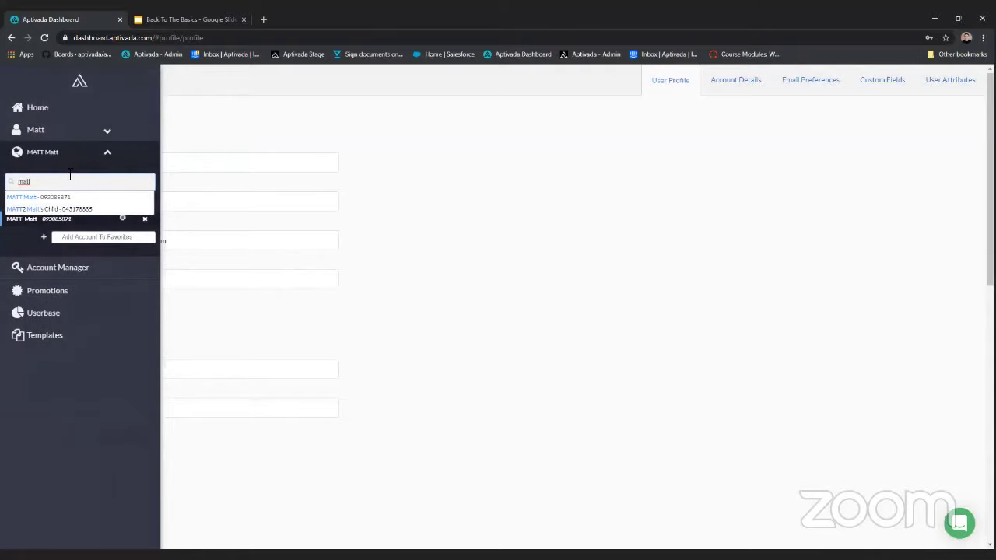
{"action": "left_click", "coordinate": [60, 197]}
{"action": "left_click", "coordinate": [93, 237]}
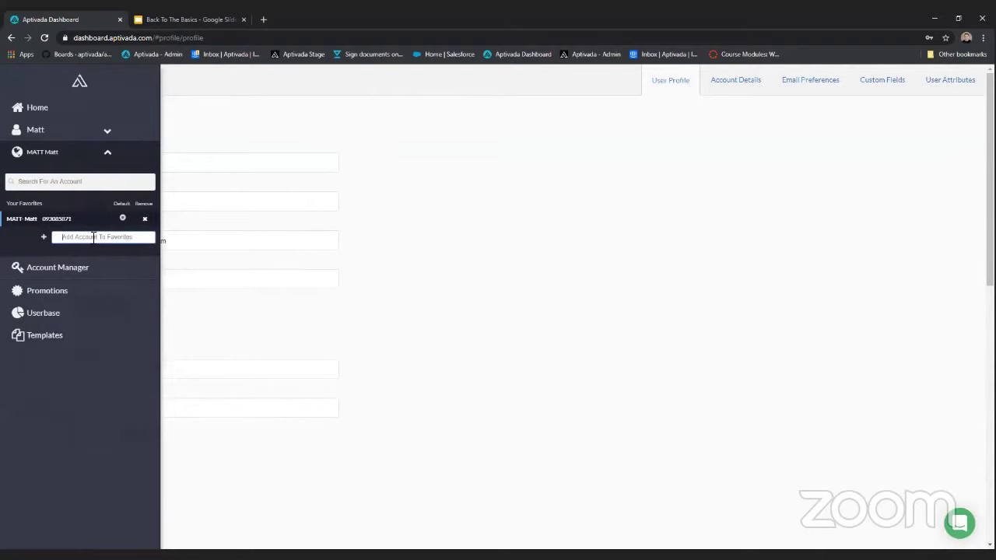
{"action": "type", "text": "matt"}
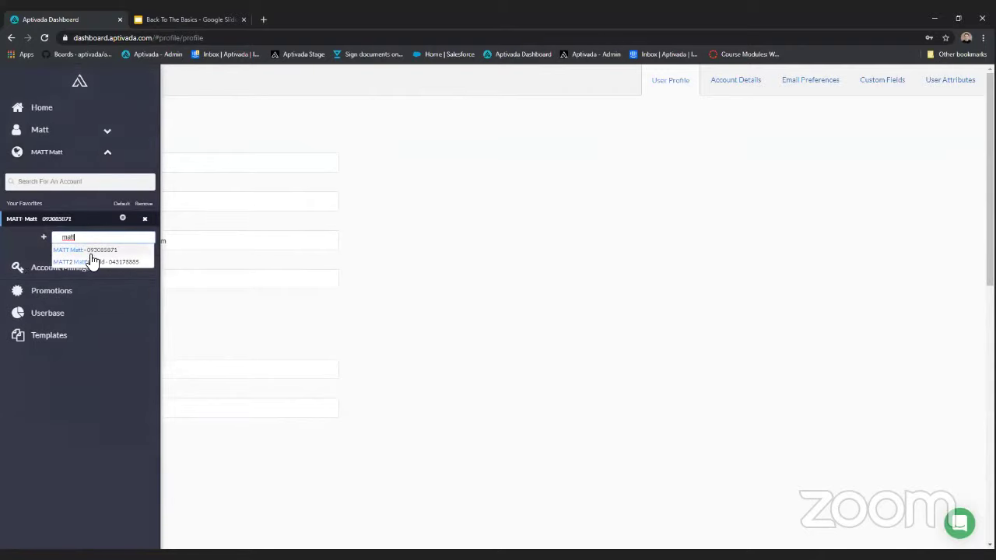
{"action": "left_click", "coordinate": [91, 261]}
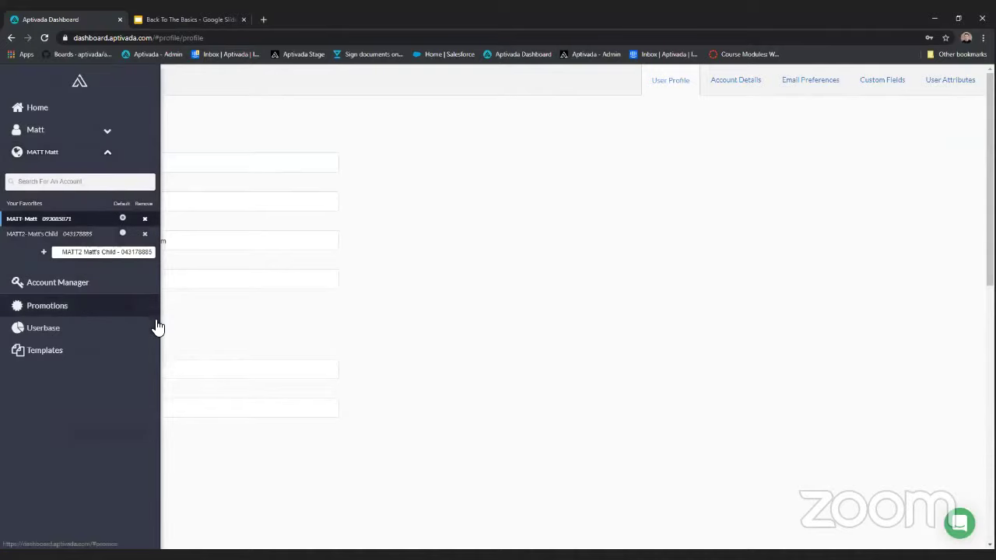
{"action": "left_click", "coordinate": [109, 155]}
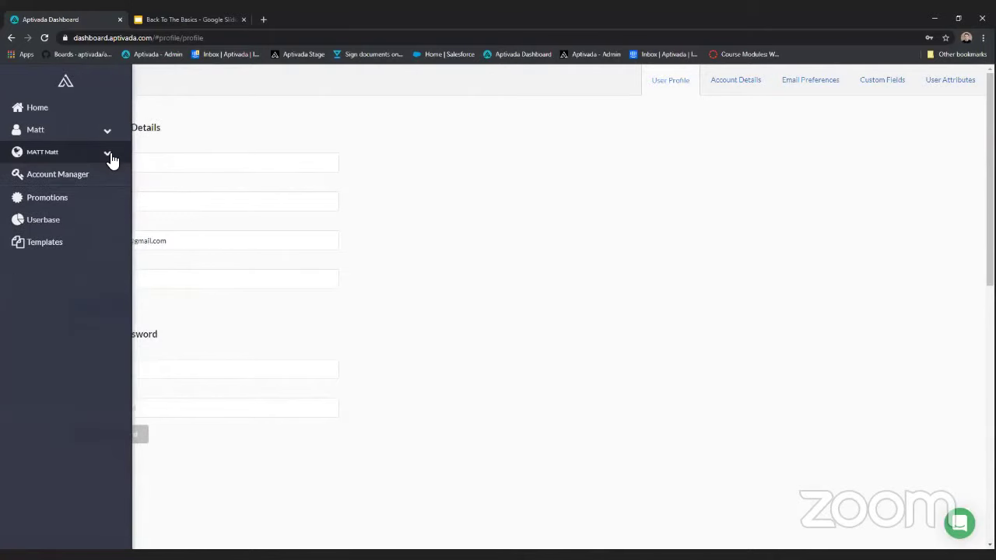
- Open Account Manager, view the parent account's details and admins, then close them
{"action": "left_click", "coordinate": [98, 173]}
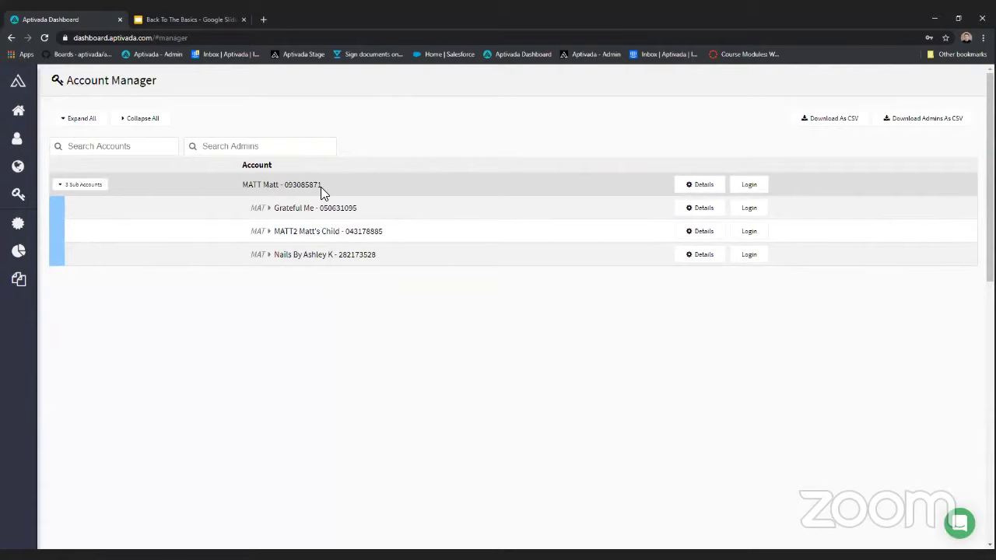
{"action": "left_click_drag", "start_coordinate": [327, 187], "coordinate": [243, 187]}
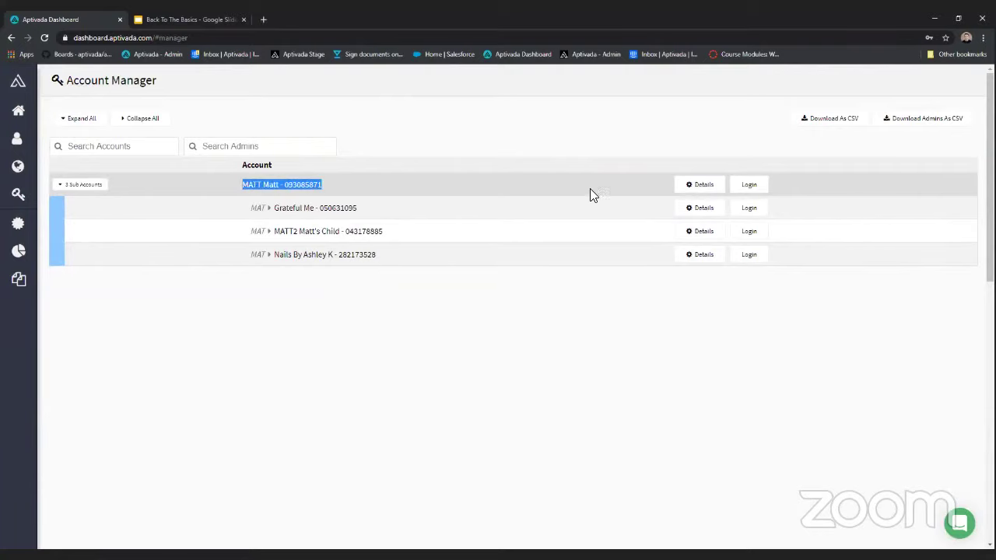
{"action": "left_click", "coordinate": [685, 187]}
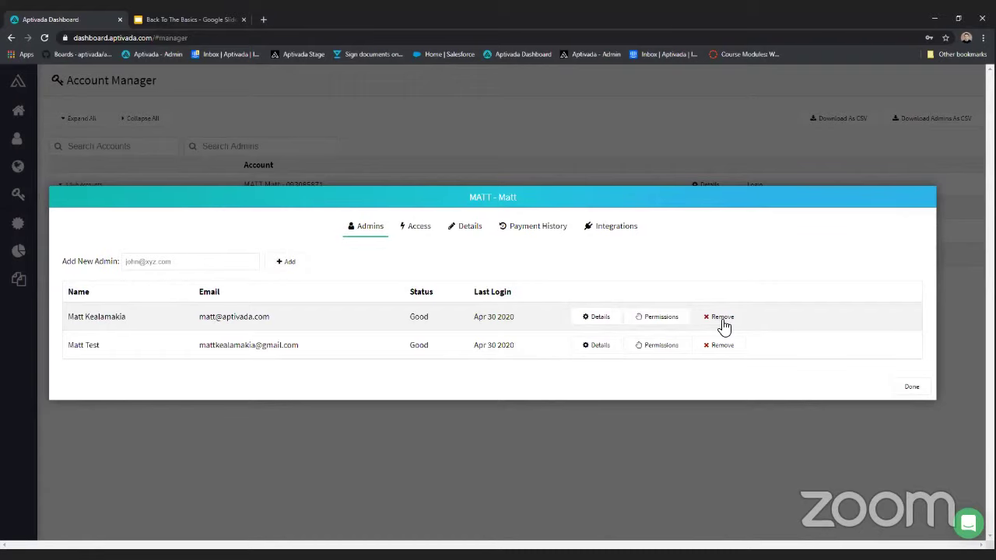
{"action": "left_click", "coordinate": [914, 387]}
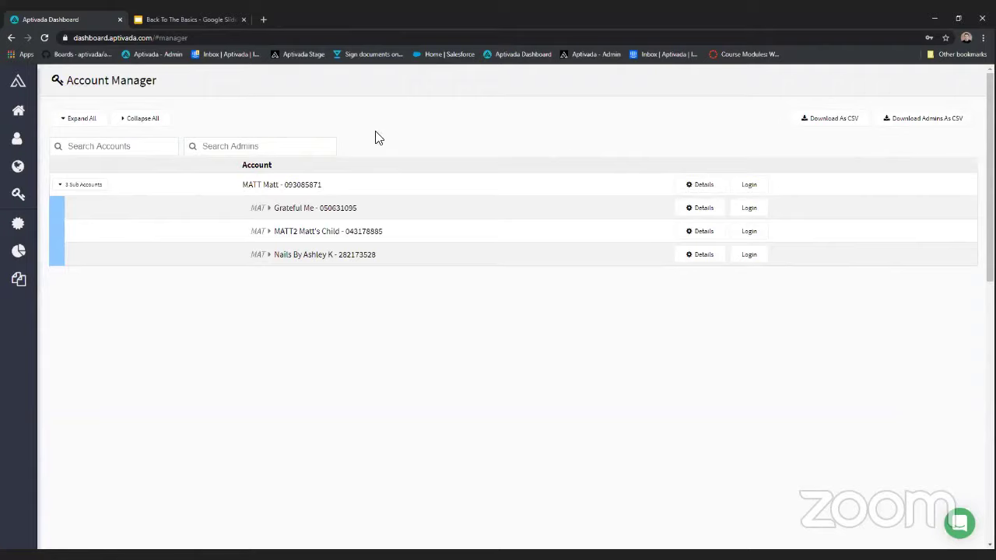
{"action": "mouse_move", "coordinate": [22, 178]}
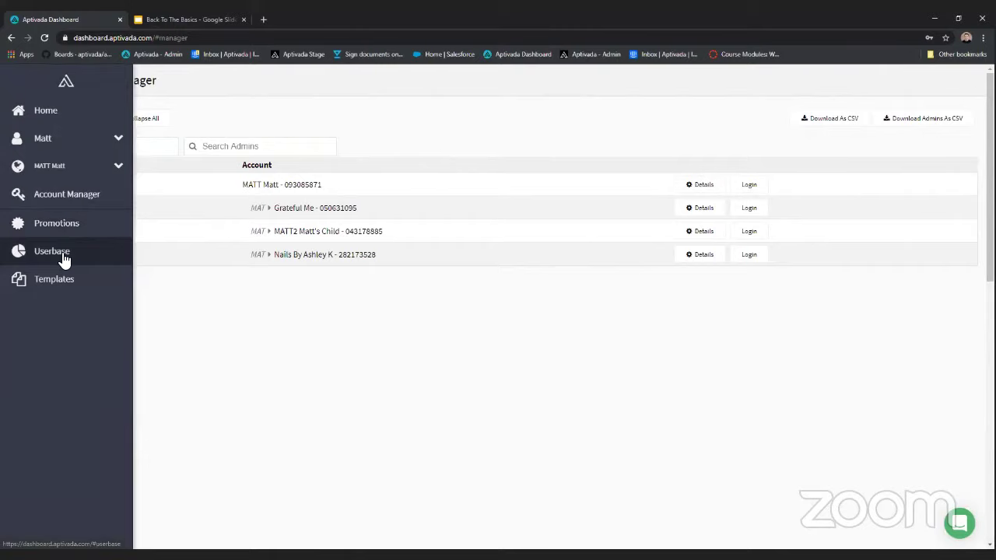
- On Userbase, search for a user's e-mail (No Results Found), then clear the search box
{"action": "left_click", "coordinate": [64, 260]}
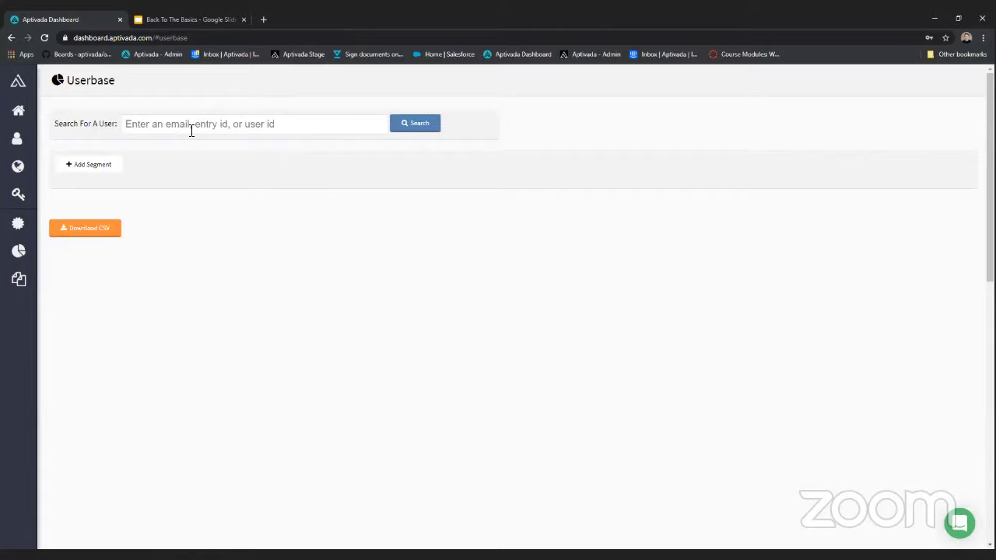
{"action": "left_click", "coordinate": [192, 131]}
{"action": "left_click", "coordinate": [399, 130]}
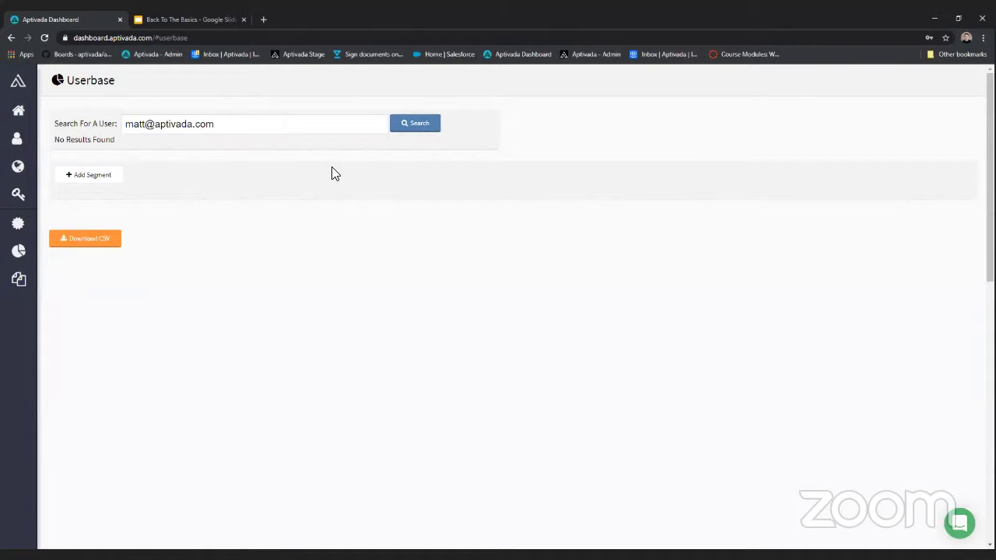
{"action": "left_click_drag", "start_coordinate": [237, 129], "coordinate": [142, 129]}
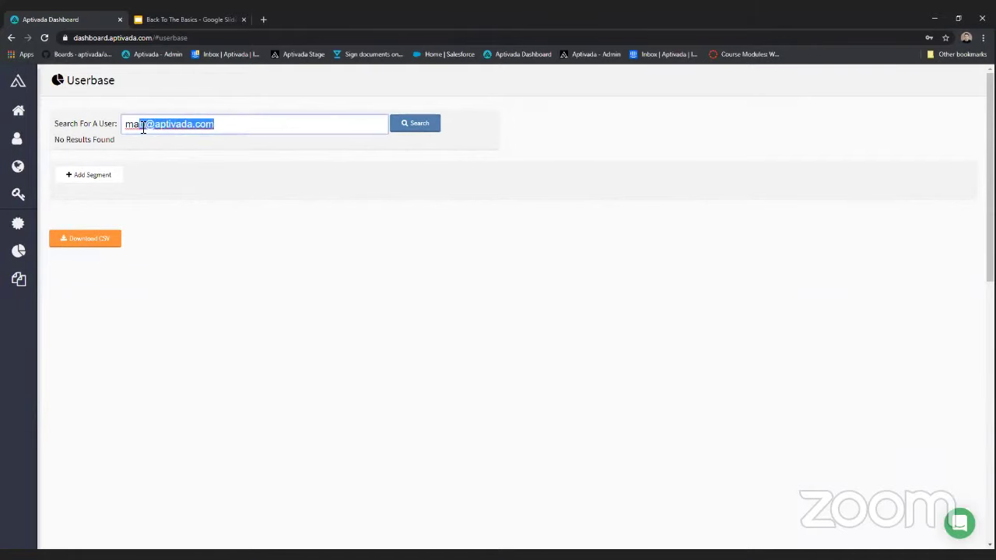
{"action": "key", "text": "BackSpace"}
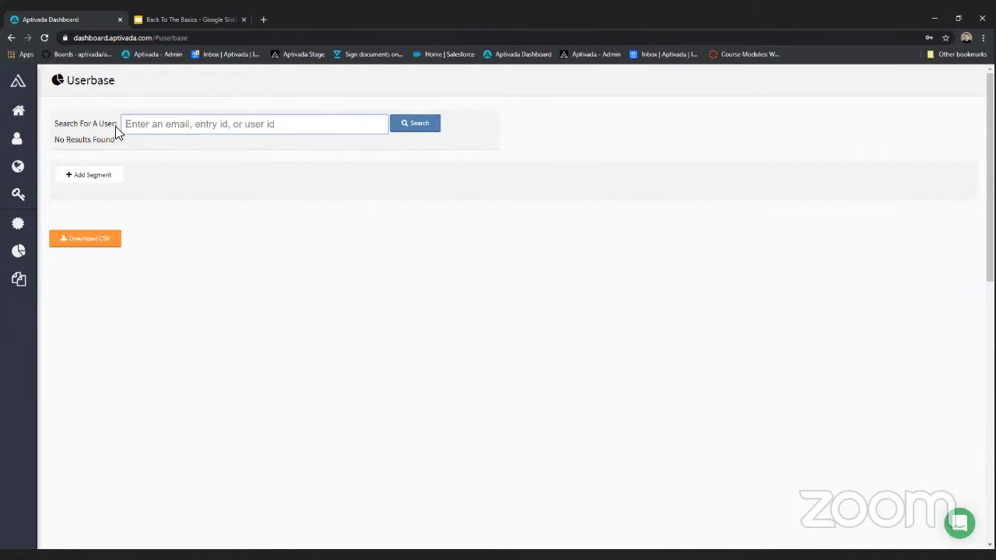
- Add segment Filter 1 with the condition age greater than 17
{"action": "left_click", "coordinate": [113, 178]}
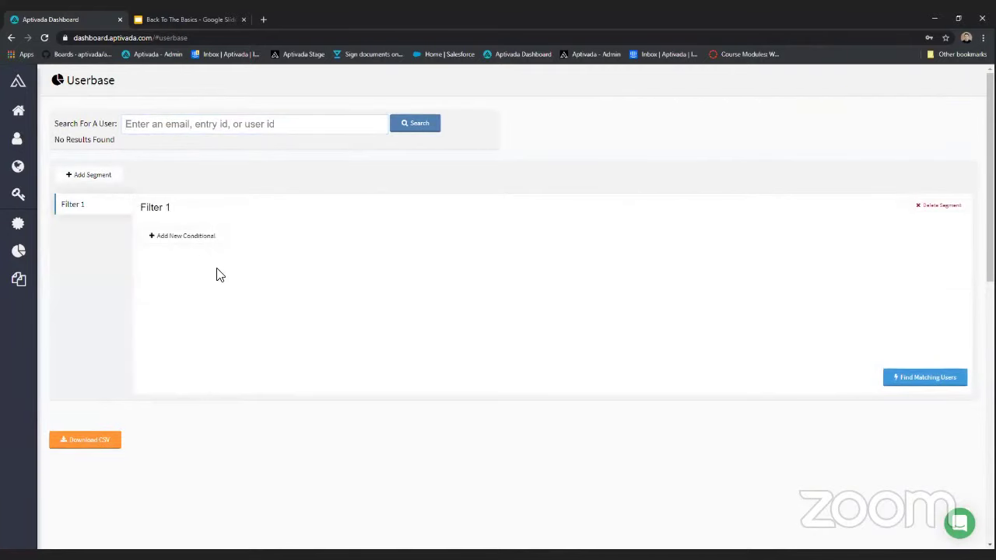
{"action": "left_click", "coordinate": [214, 238]}
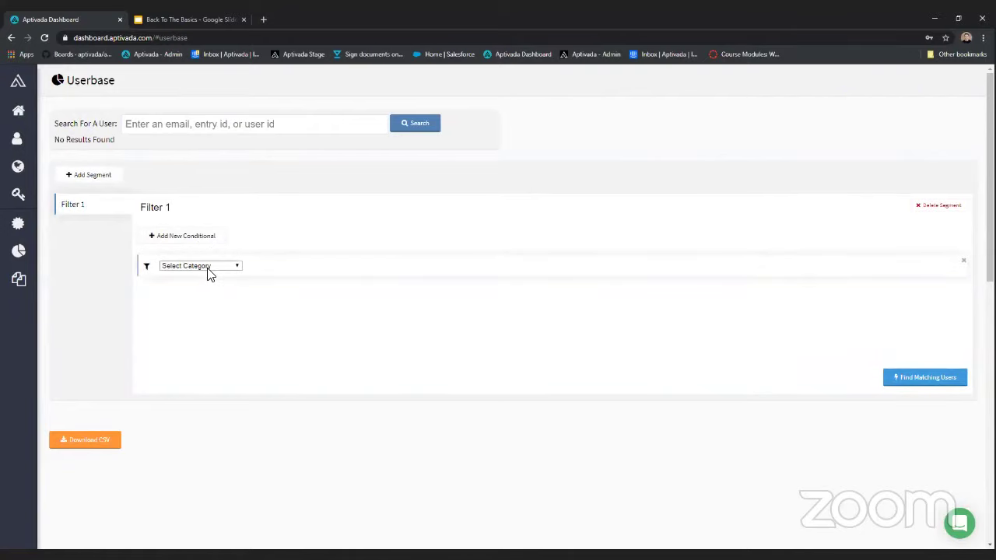
{"action": "left_click", "coordinate": [207, 268]}
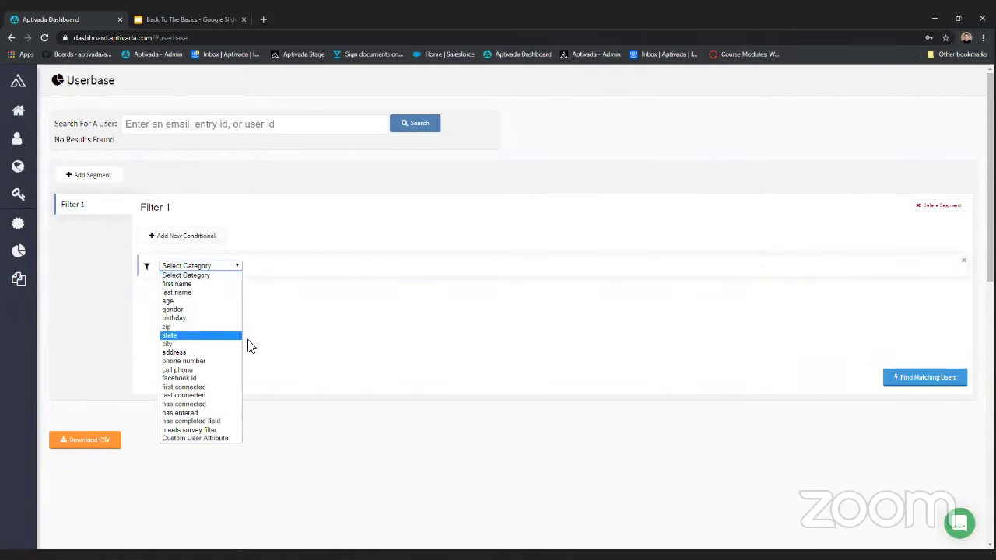
{"action": "left_click", "coordinate": [201, 302]}
{"action": "left_click", "coordinate": [277, 268]}
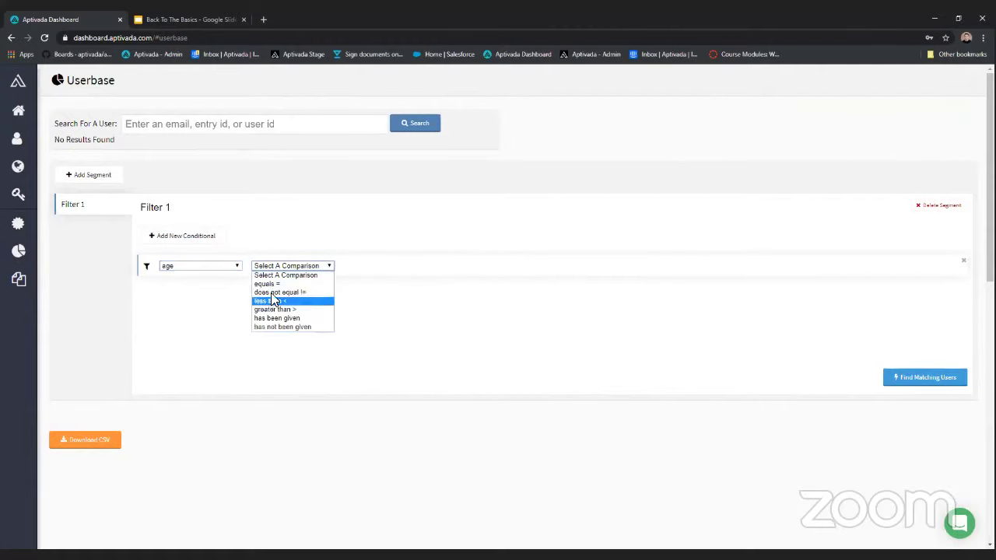
{"action": "left_click", "coordinate": [271, 302]}
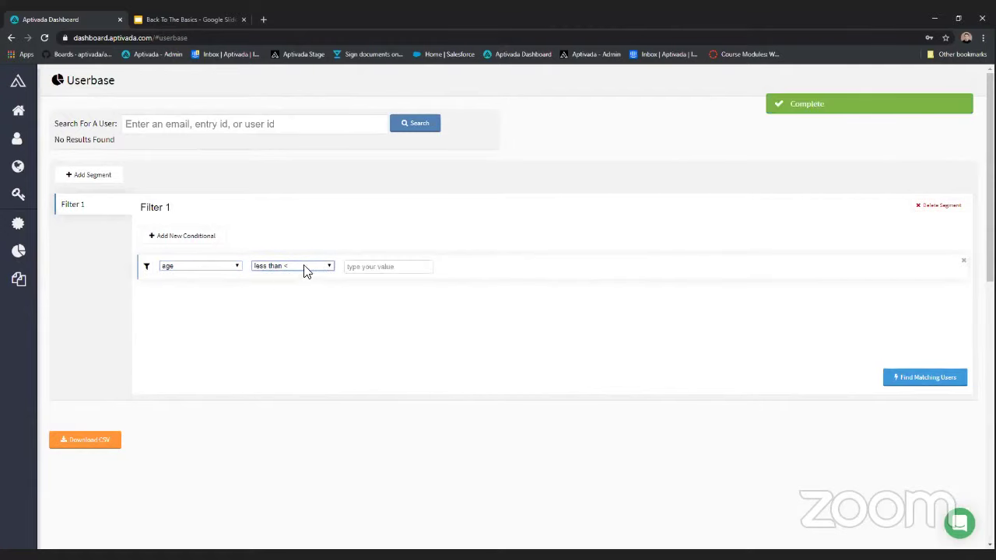
{"action": "left_click", "coordinate": [303, 267]}
{"action": "left_click", "coordinate": [290, 309]}
{"action": "left_click", "coordinate": [364, 268]}
{"action": "type", "text": "17"}
- Add a second condition: gender Is Male
{"action": "left_click", "coordinate": [199, 236]}
{"action": "left_click", "coordinate": [208, 293]}
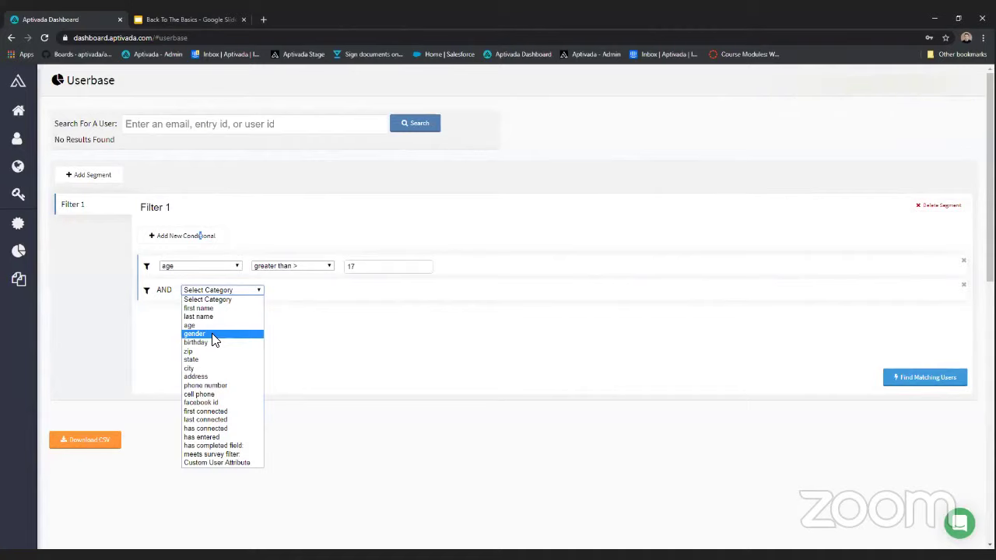
{"action": "left_click", "coordinate": [217, 335]}
{"action": "left_click", "coordinate": [303, 294]}
{"action": "left_click", "coordinate": [302, 309]}
{"action": "left_click", "coordinate": [371, 291]}
{"action": "left_click", "coordinate": [378, 309]}
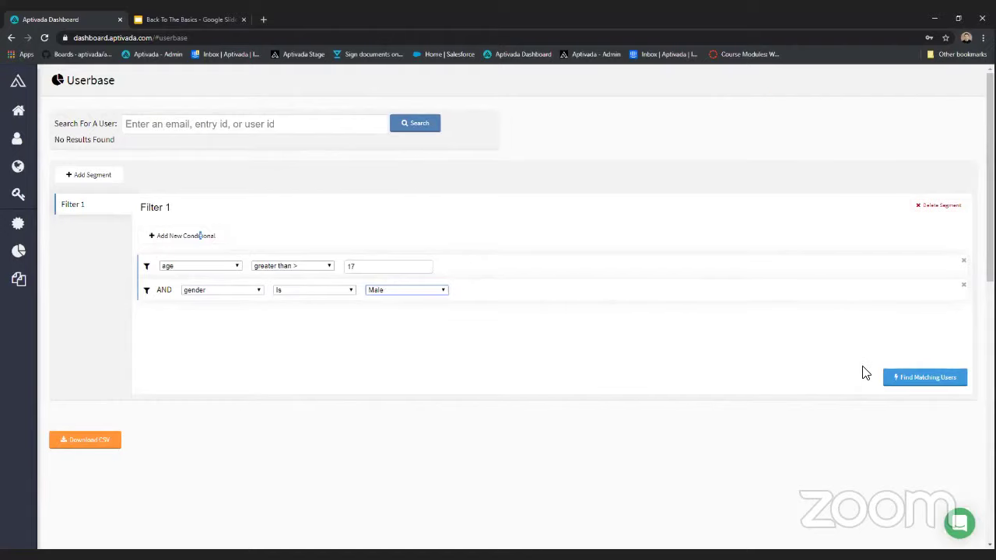
- Find Matching Users and review the three results with email, zip, birthday and join date
{"action": "left_click", "coordinate": [937, 381]}
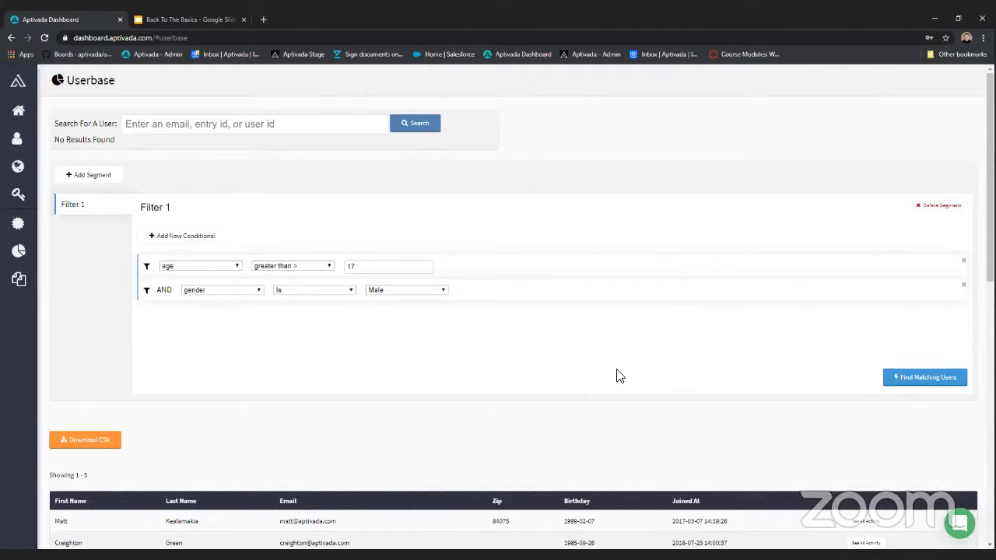
{"action": "scroll", "coordinate": [608, 318], "scroll_direction": "down", "scroll_amount": 2}
{"action": "scroll", "coordinate": [608, 318], "scroll_direction": "down", "scroll_amount": 1}
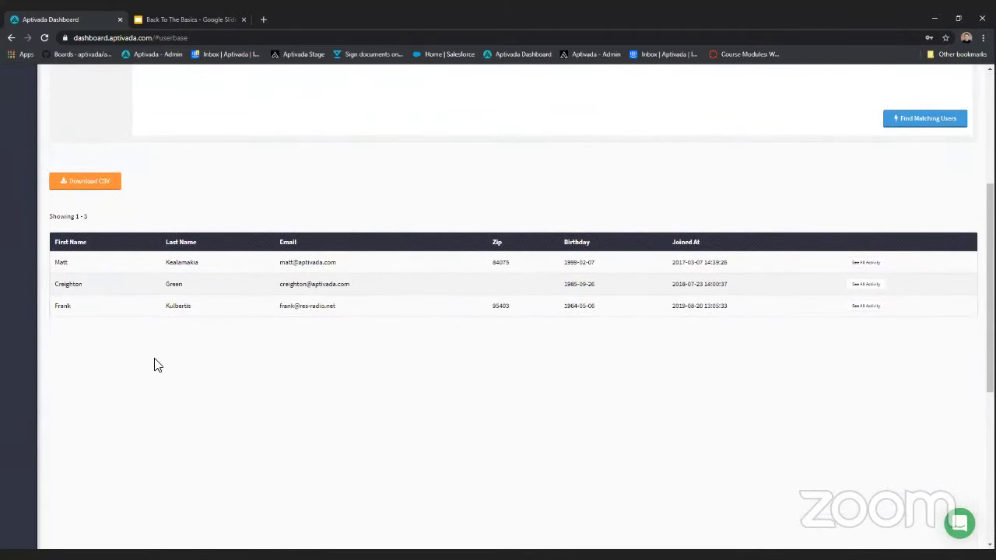
{"action": "scroll", "coordinate": [160, 362], "scroll_direction": "up", "scroll_amount": 1}
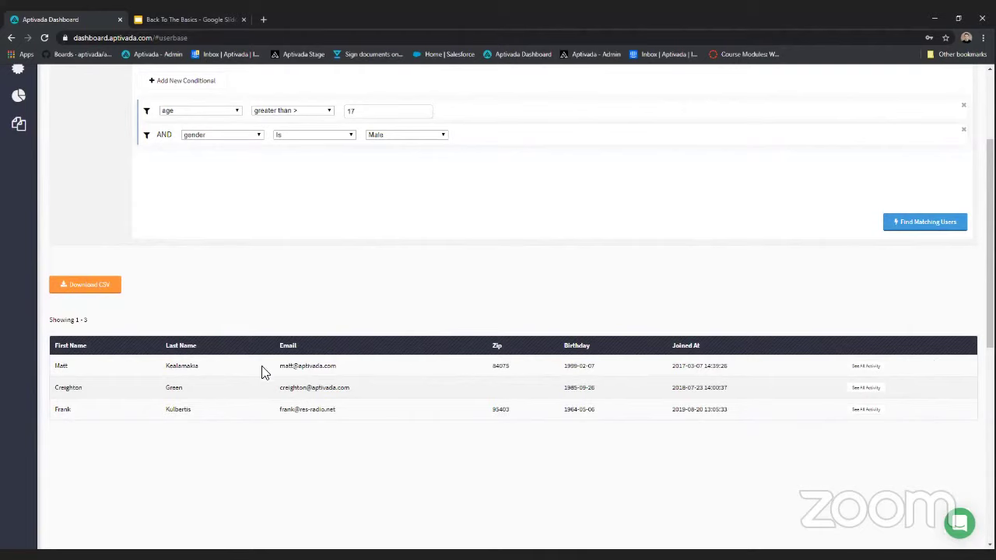
{"action": "left_click", "coordinate": [866, 388]}
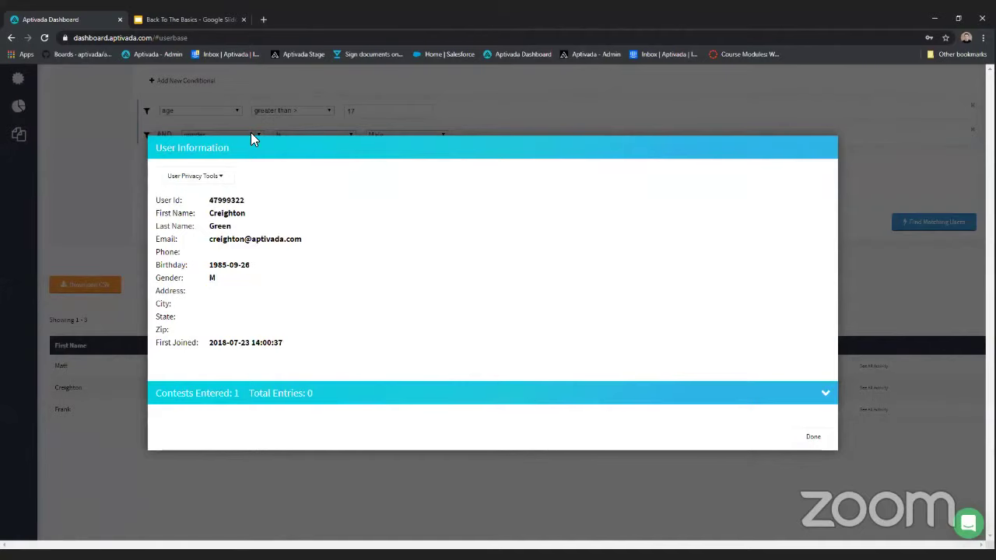
{"action": "left_click", "coordinate": [315, 395]}
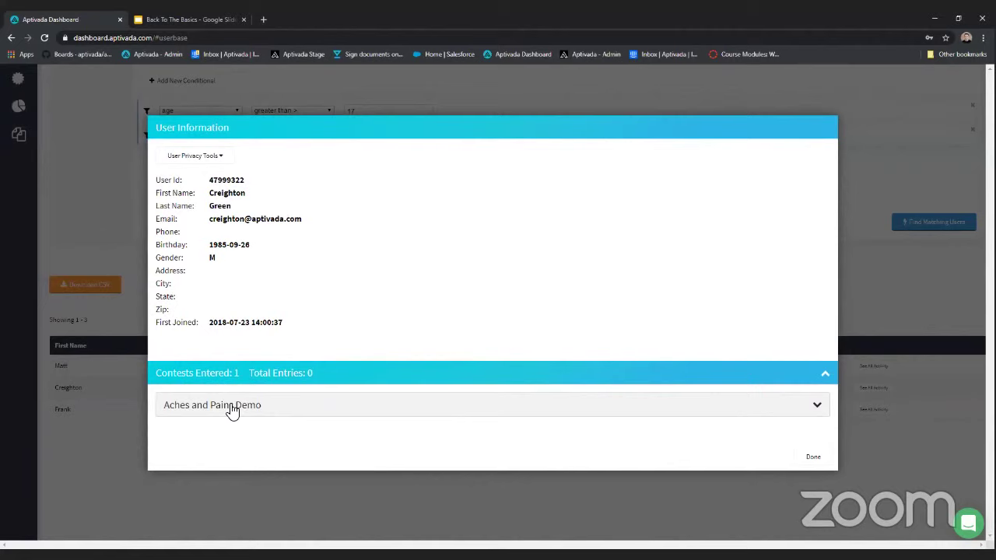
{"action": "left_click", "coordinate": [238, 409]}
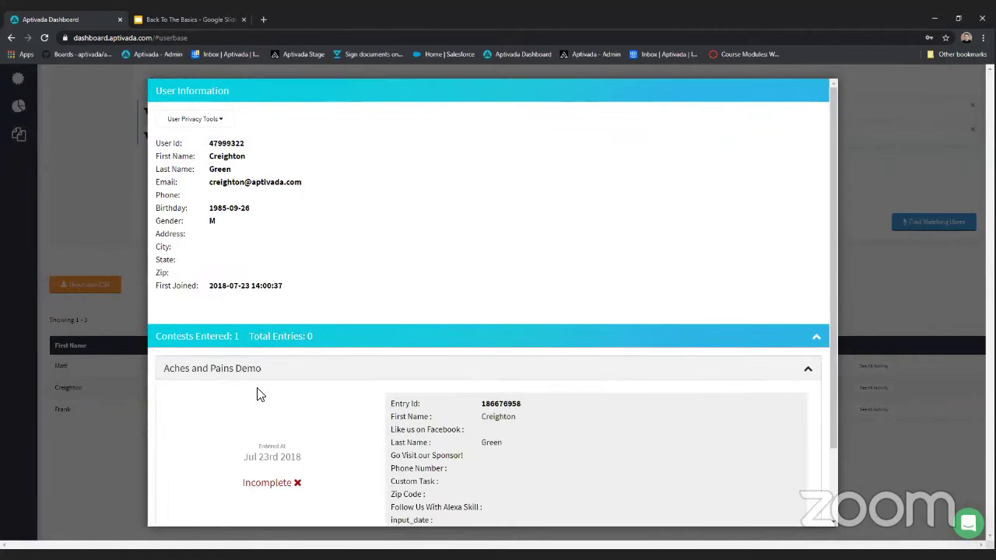
{"action": "scroll", "coordinate": [305, 346], "scroll_direction": "down", "scroll_amount": 2}
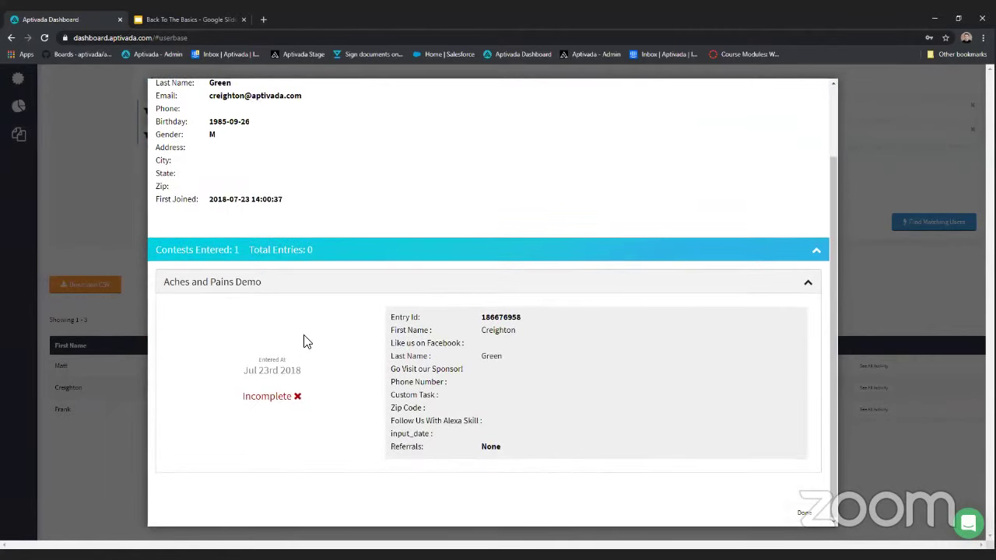
{"action": "scroll", "coordinate": [305, 343], "scroll_direction": "up", "scroll_amount": 1}
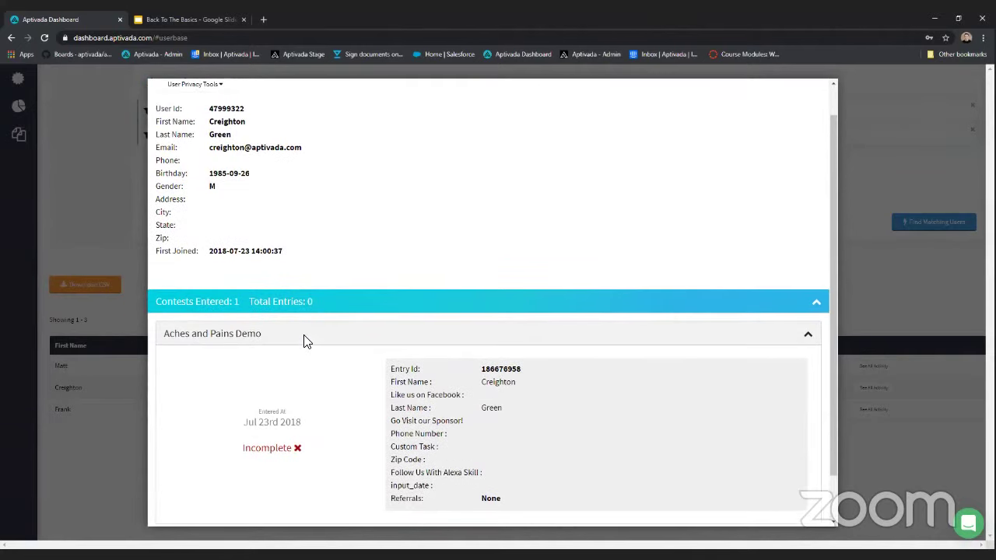
{"action": "scroll", "coordinate": [425, 347], "scroll_direction": "up", "scroll_amount": 1}
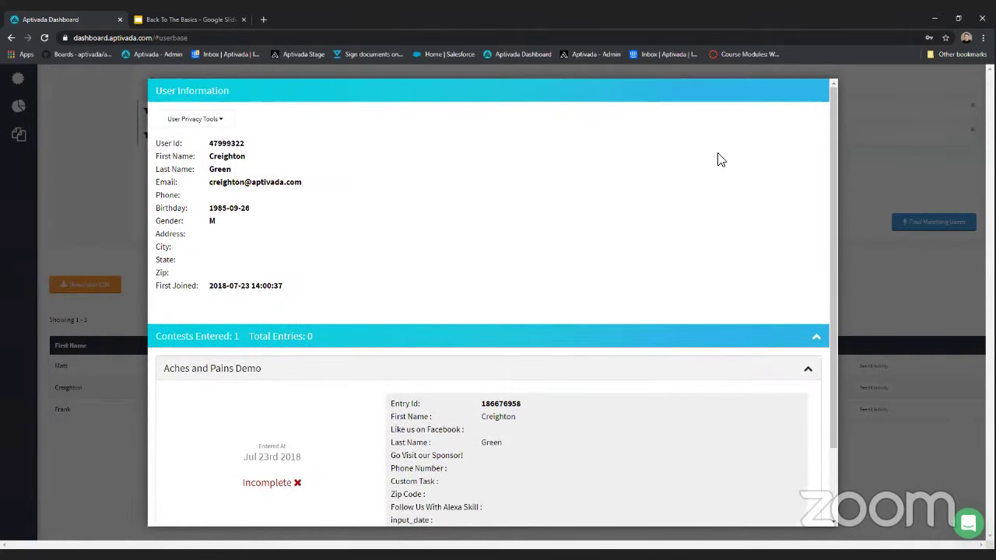
{"action": "left_click", "coordinate": [890, 161]}
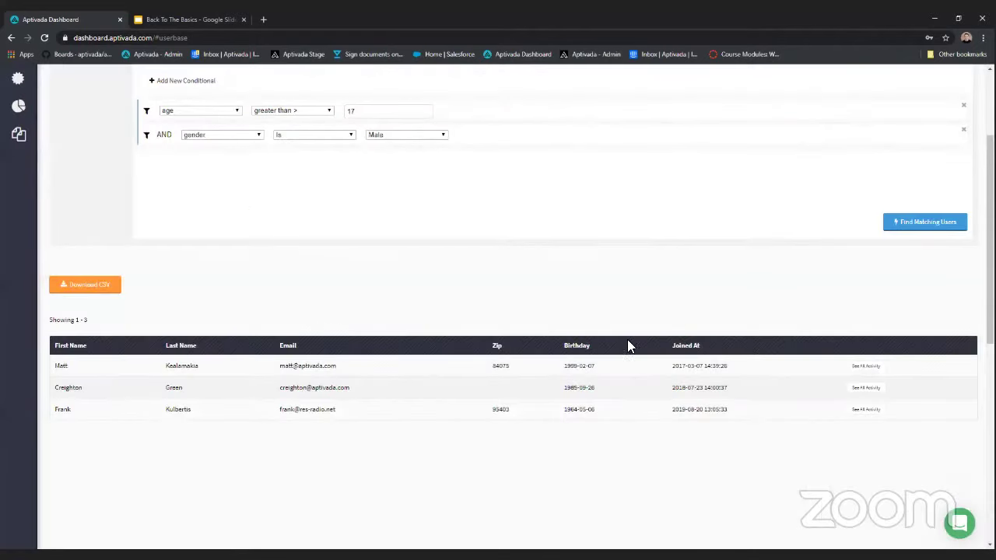
{"action": "scroll", "coordinate": [416, 348], "scroll_direction": "up", "scroll_amount": 2}
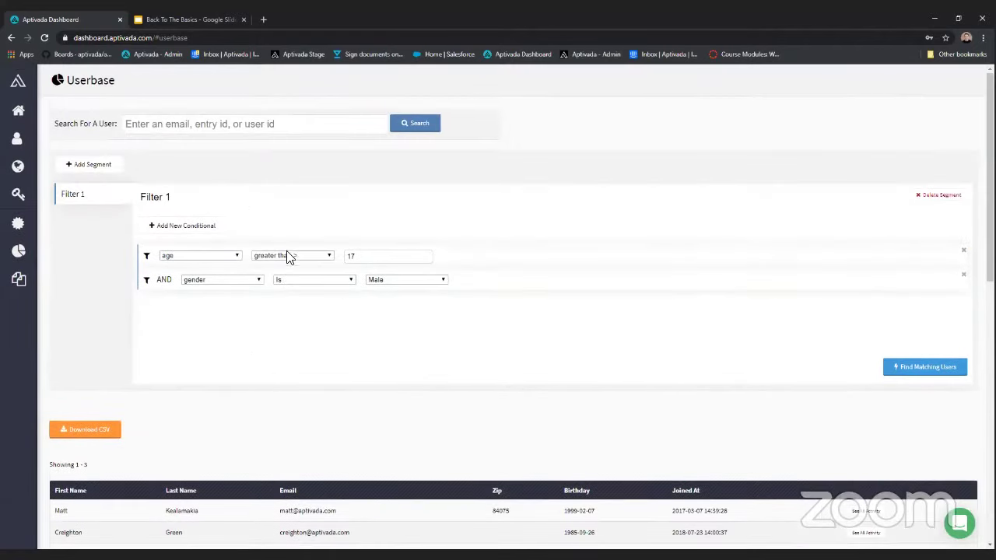
- Open the Templates gallery and scroll through the General Templates
{"action": "left_click", "coordinate": [26, 287]}
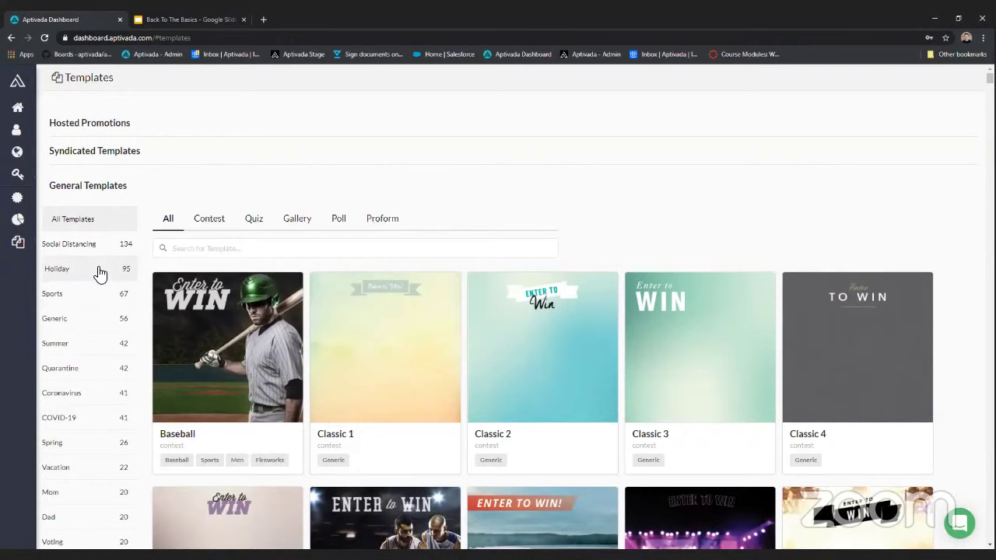
{"action": "scroll", "coordinate": [100, 264], "scroll_direction": "down", "scroll_amount": 1}
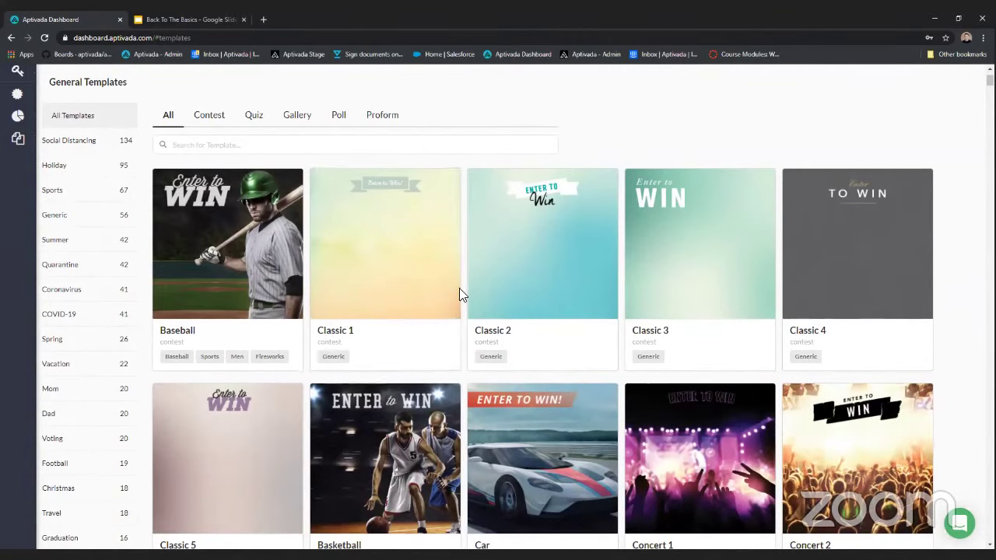
{"action": "scroll", "coordinate": [379, 296], "scroll_direction": "up", "scroll_amount": 2}
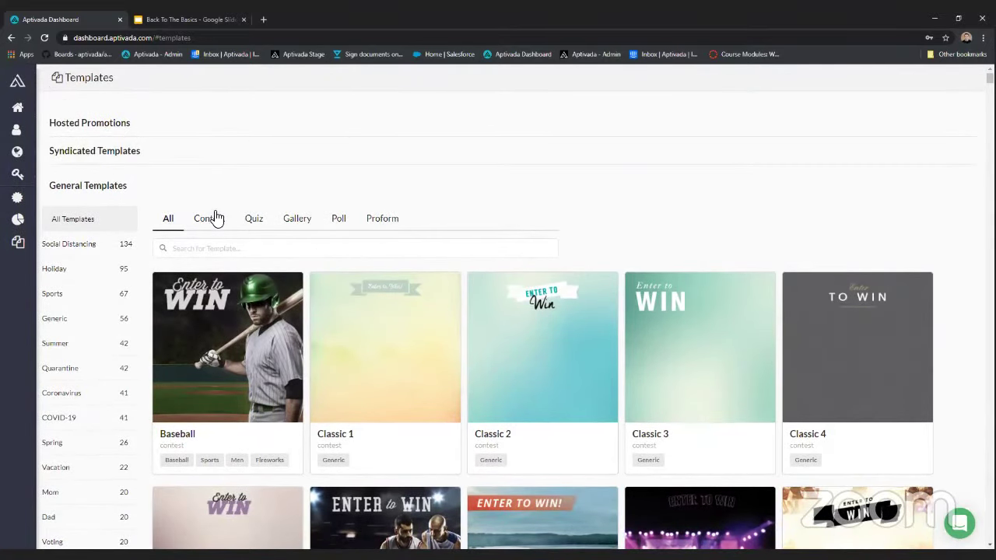
- Browse the Quiz, Contest, Gallery, Poll and Proform templates, ending on Contest
{"action": "left_click", "coordinate": [253, 224]}
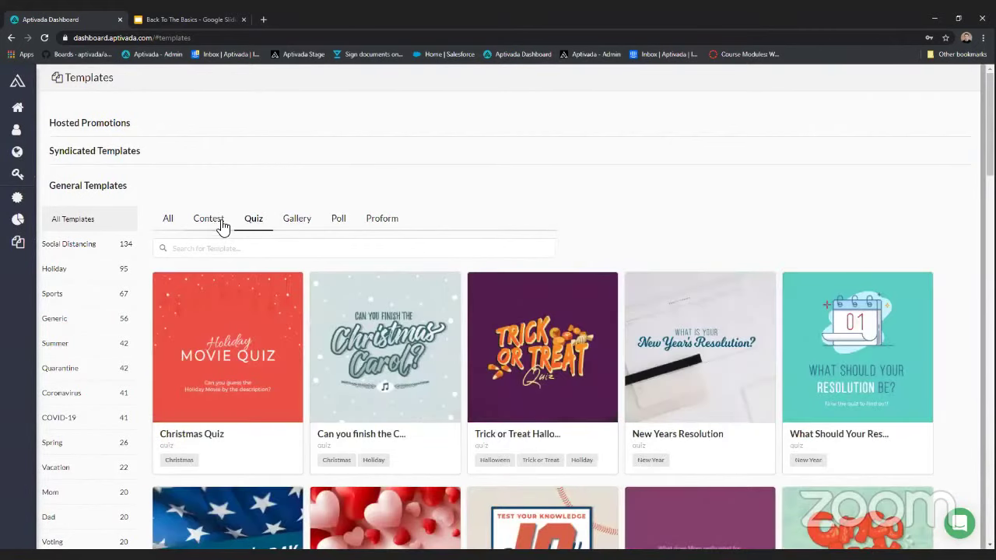
{"action": "left_click", "coordinate": [218, 226]}
{"action": "left_click", "coordinate": [258, 221]}
{"action": "left_click", "coordinate": [296, 220]}
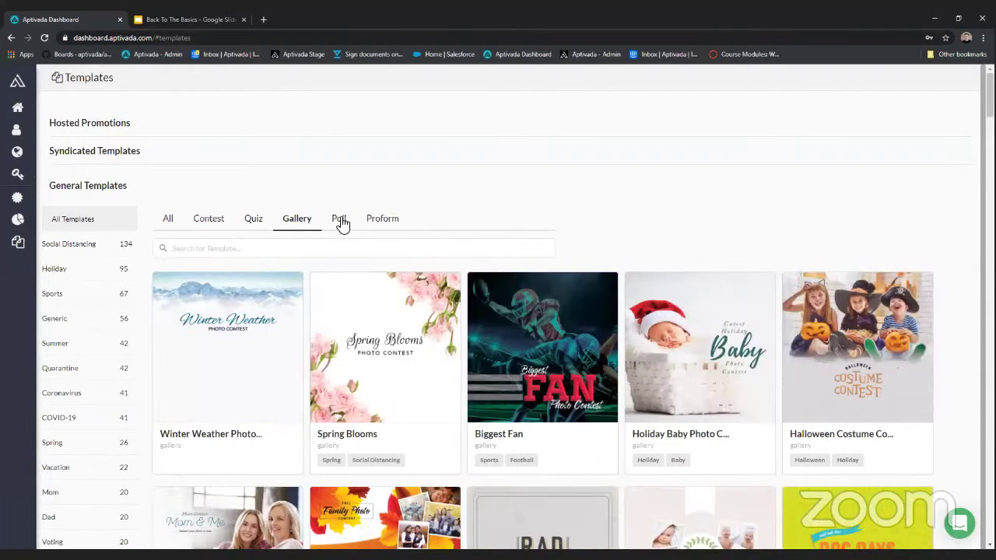
{"action": "left_click", "coordinate": [343, 221]}
{"action": "left_click", "coordinate": [380, 223]}
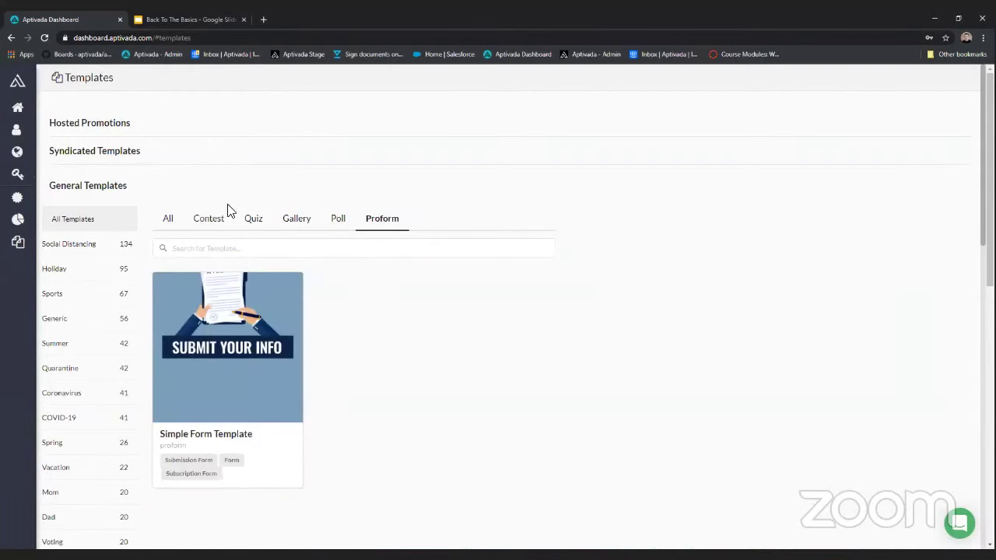
{"action": "left_click", "coordinate": [221, 226]}
{"action": "scroll", "coordinate": [460, 349], "scroll_direction": "down", "scroll_amount": 3}
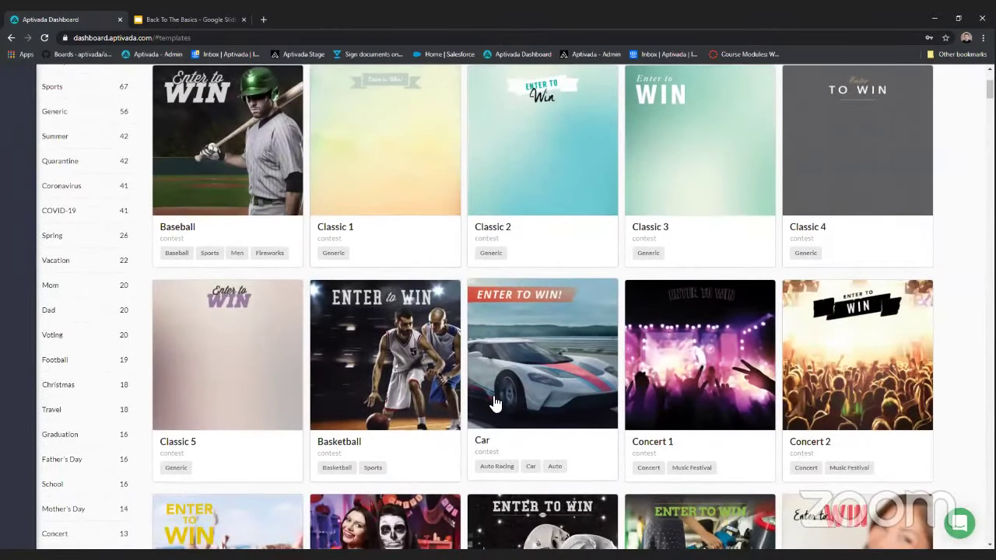
- Preview the Basketball template, dismiss it with Esc, then go to the Promotions page
{"action": "left_click", "coordinate": [424, 368]}
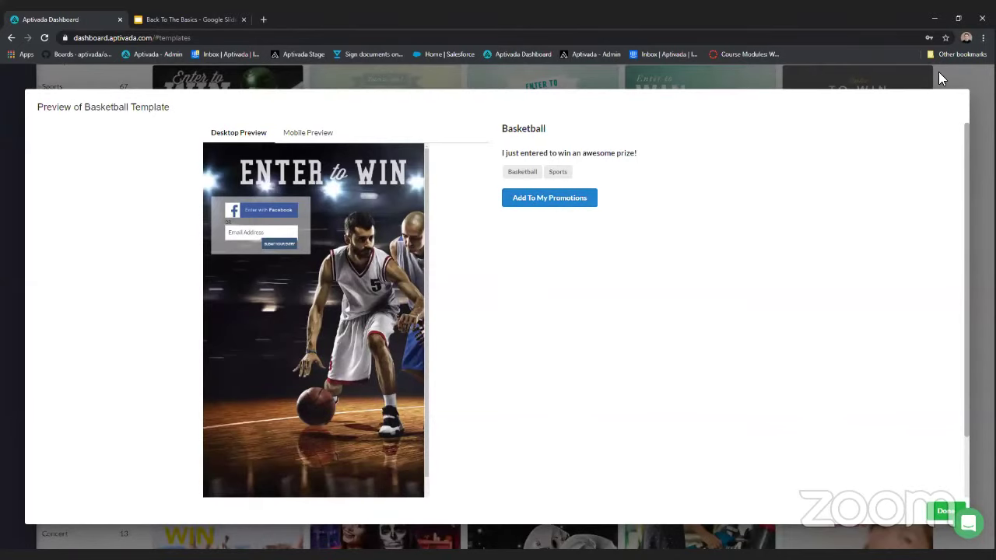
{"action": "key", "text": "Escape"}
{"action": "mouse_move", "coordinate": [28, 211]}
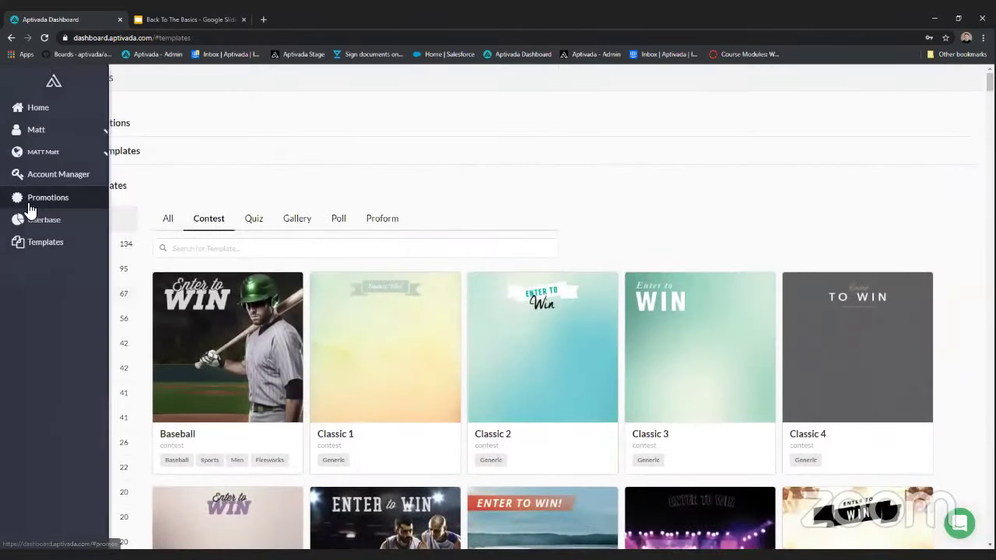
{"action": "left_click", "coordinate": [29, 206]}
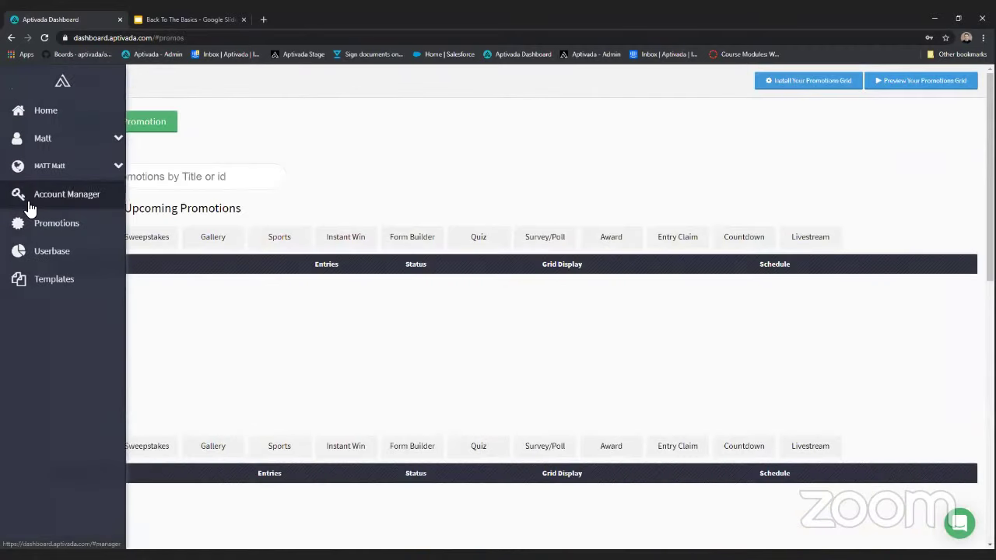
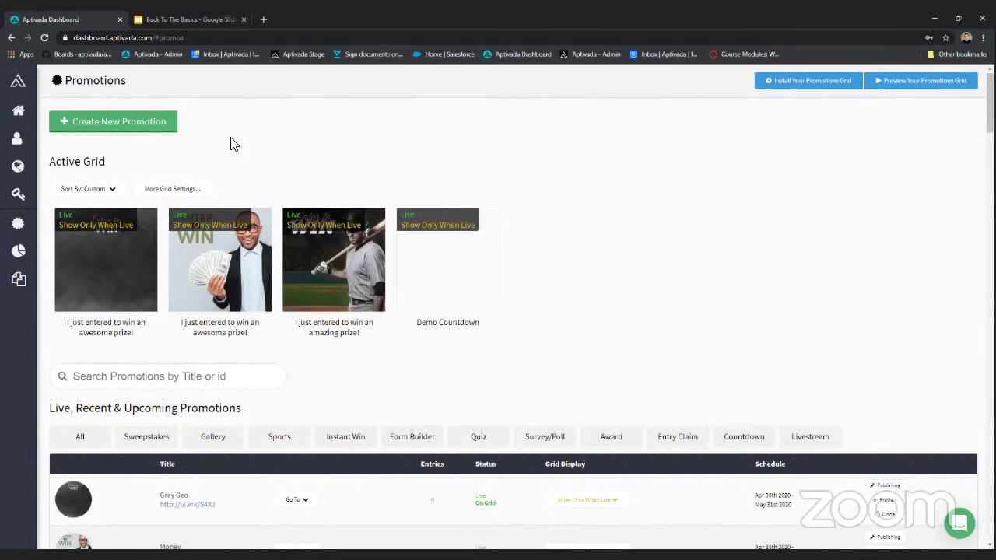
- Load examples.media in a new tab and go to its Contests page
{"action": "left_click", "coordinate": [263, 19]}
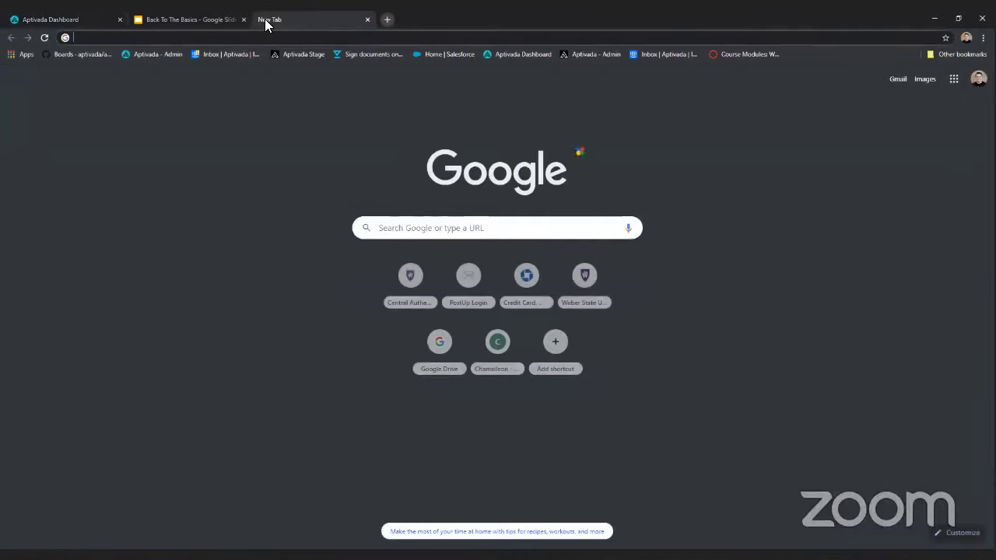
{"action": "type", "text": "exampl"}
{"action": "key", "text": "Return"}
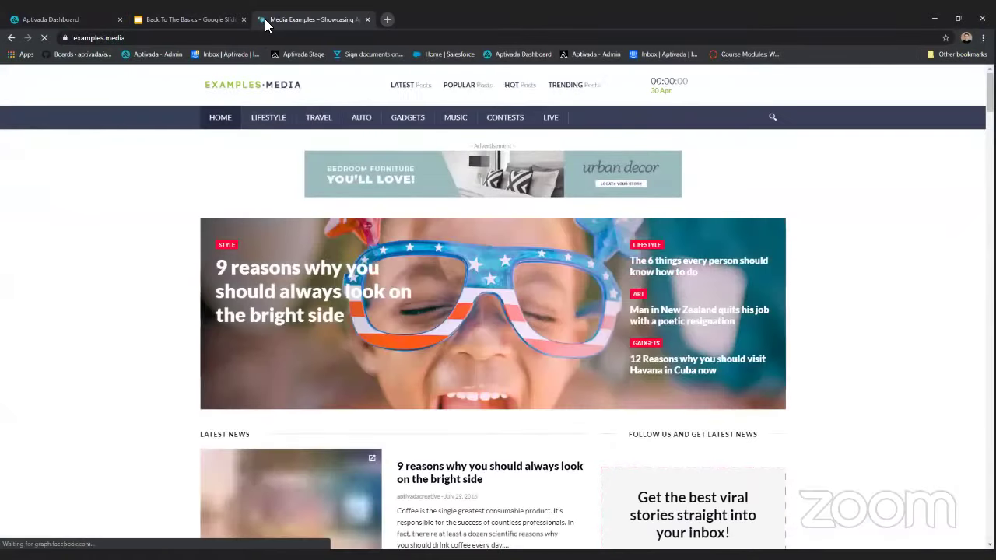
{"action": "left_click", "coordinate": [197, 157]}
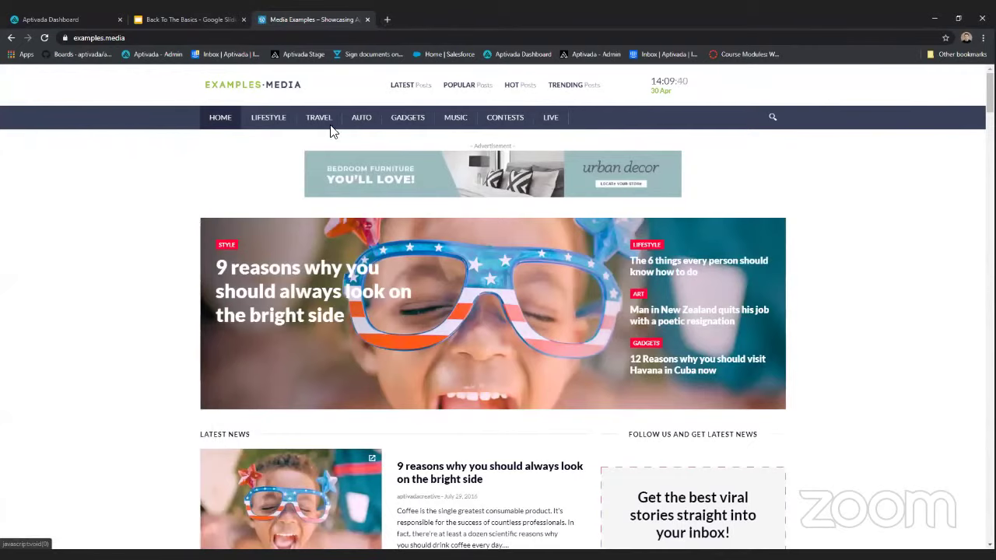
{"action": "left_click", "coordinate": [488, 115]}
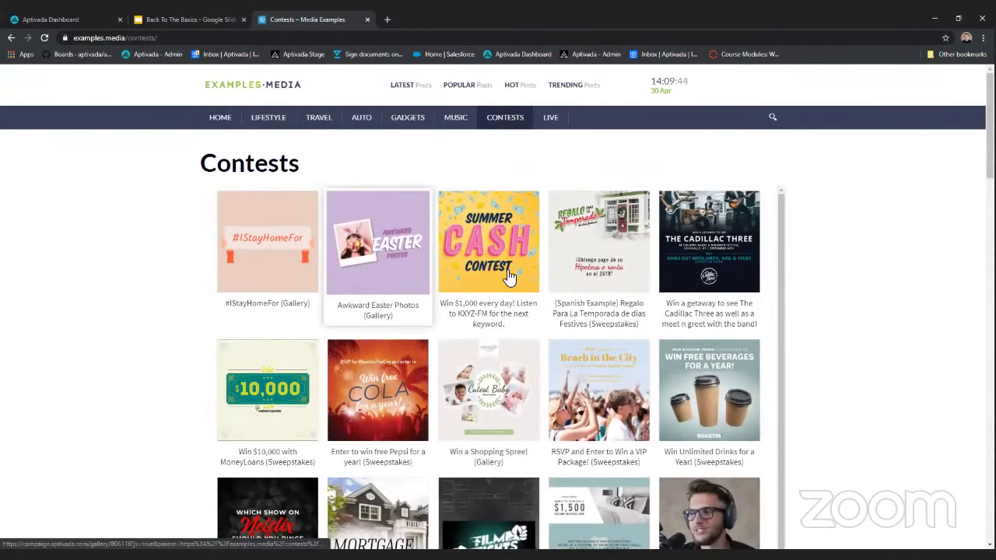
- Browse the contest examples, open Summer Cash, then return to the dashboard's Promotions page
{"action": "scroll", "coordinate": [414, 276], "scroll_direction": "down", "scroll_amount": 1}
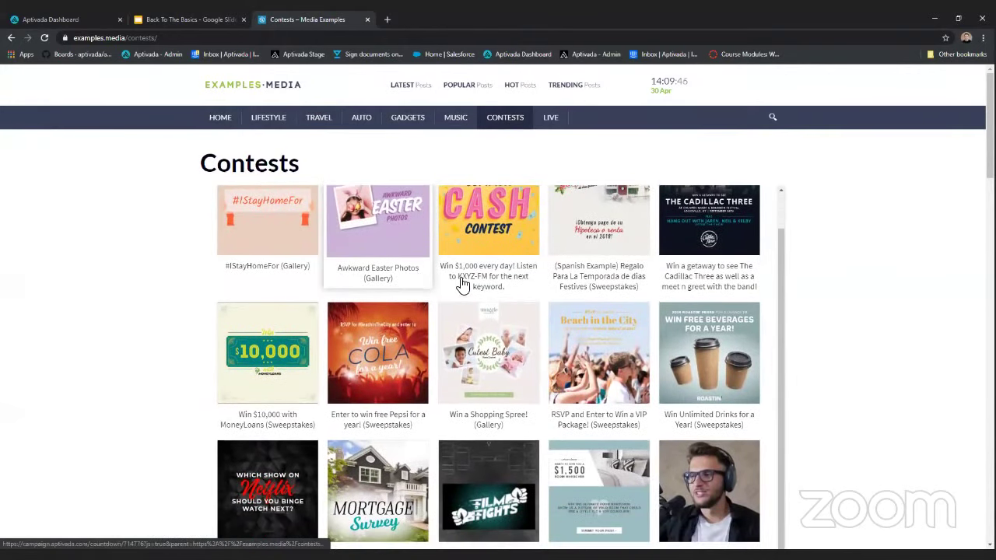
{"action": "scroll", "coordinate": [462, 283], "scroll_direction": "down", "scroll_amount": 1}
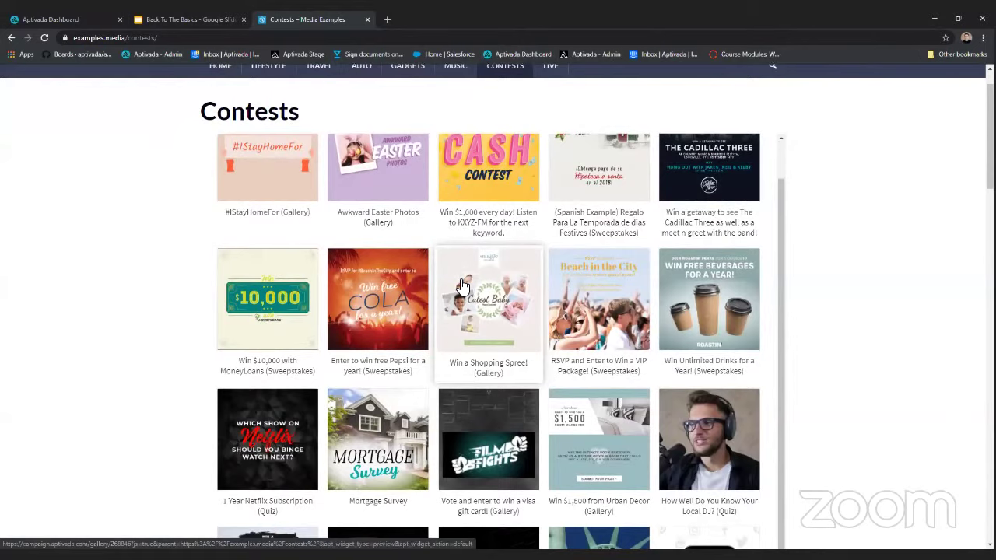
{"action": "scroll", "coordinate": [462, 285], "scroll_direction": "down", "scroll_amount": 2}
{"action": "scroll", "coordinate": [472, 307], "scroll_direction": "down", "scroll_amount": 2}
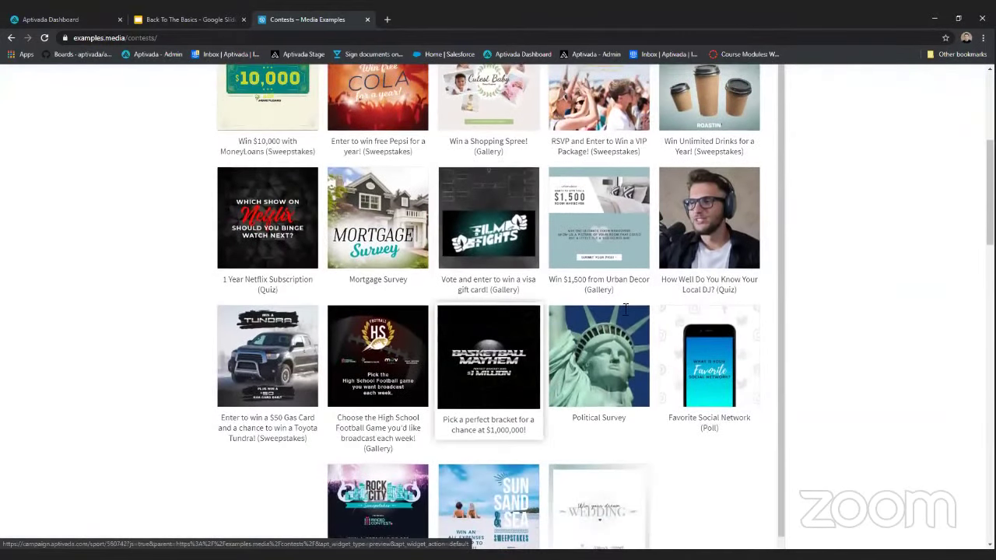
{"action": "scroll", "coordinate": [878, 300], "scroll_direction": "up", "scroll_amount": 4}
{"action": "scroll", "coordinate": [881, 302], "scroll_direction": "up", "scroll_amount": 2}
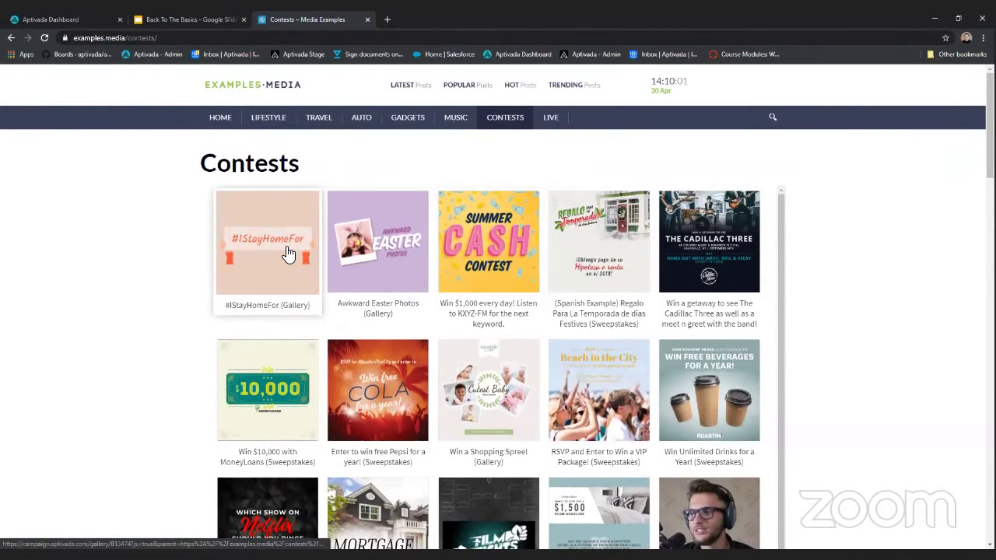
{"action": "left_click", "coordinate": [477, 245]}
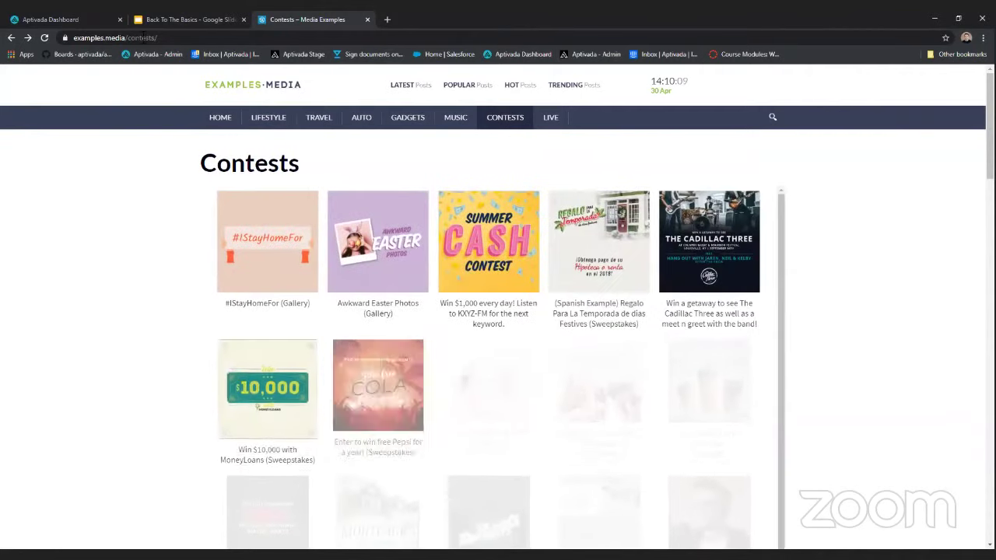
{"action": "left_click", "coordinate": [95, 19]}
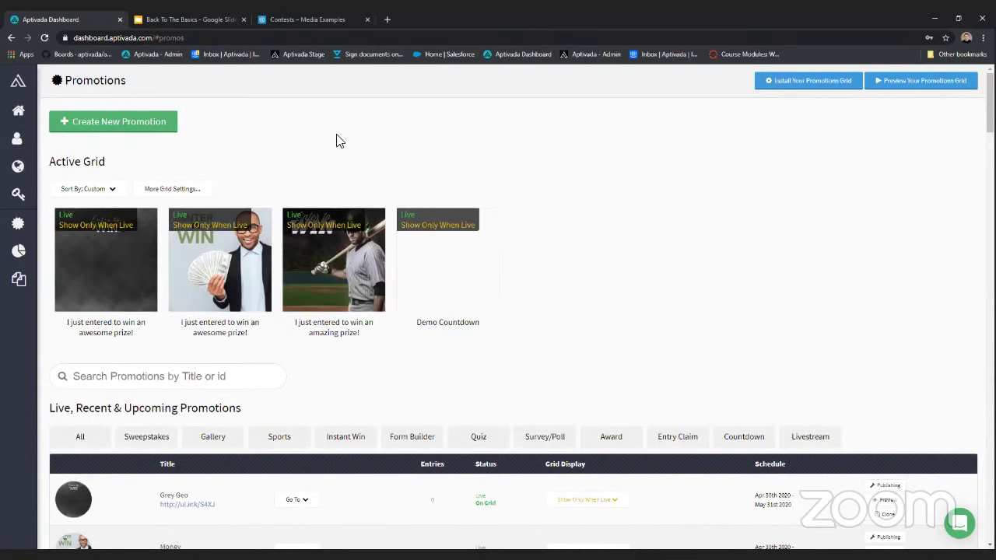
- Start a new promotion from the Promotions page with Create New Promotion
{"action": "scroll", "coordinate": [288, 145], "scroll_direction": "down", "scroll_amount": 1}
{"action": "scroll", "coordinate": [300, 159], "scroll_direction": "up", "scroll_amount": 1}
{"action": "left_click", "coordinate": [139, 123]}
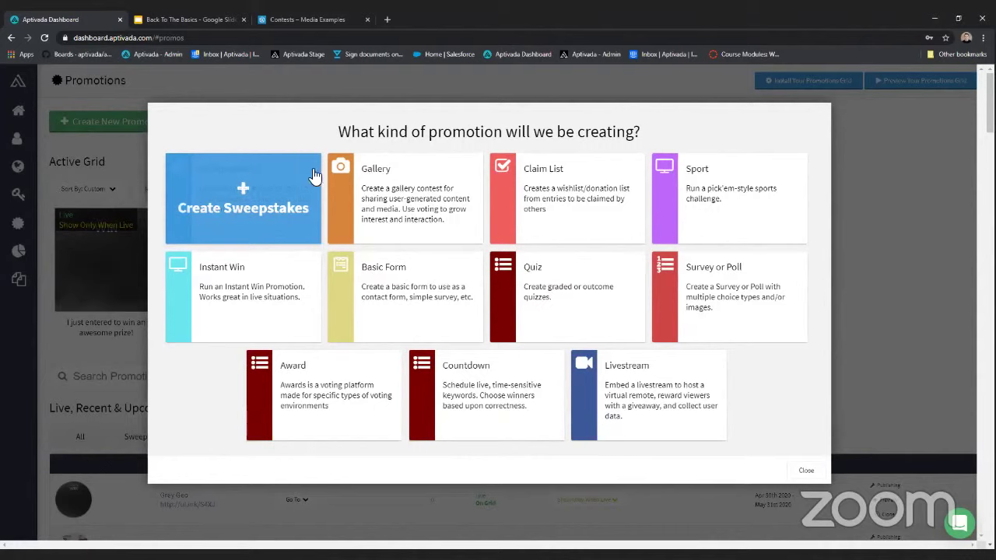
- Choose Sweepstakes as the type and title it 'Aptivada Application'
{"action": "left_click", "coordinate": [244, 189]}
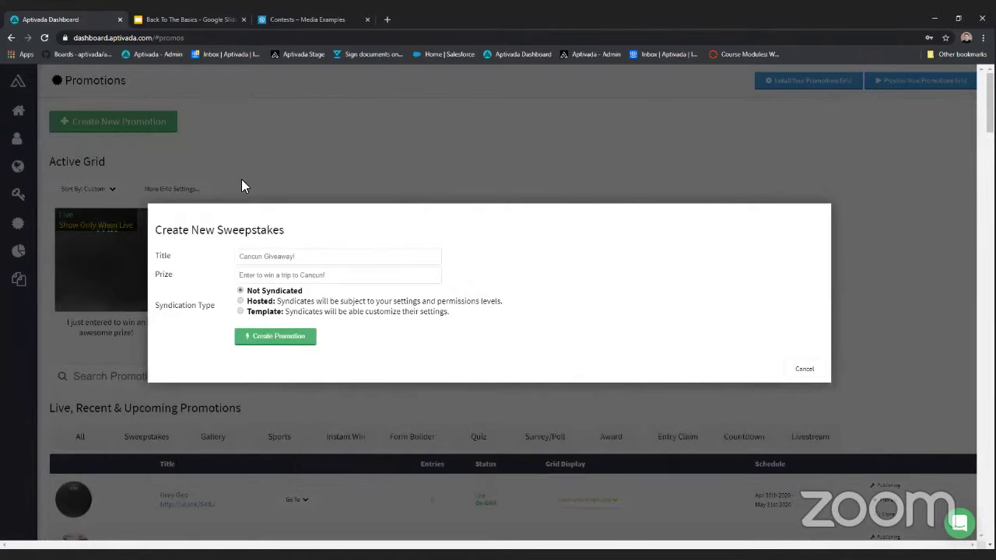
{"action": "left_click", "coordinate": [269, 255]}
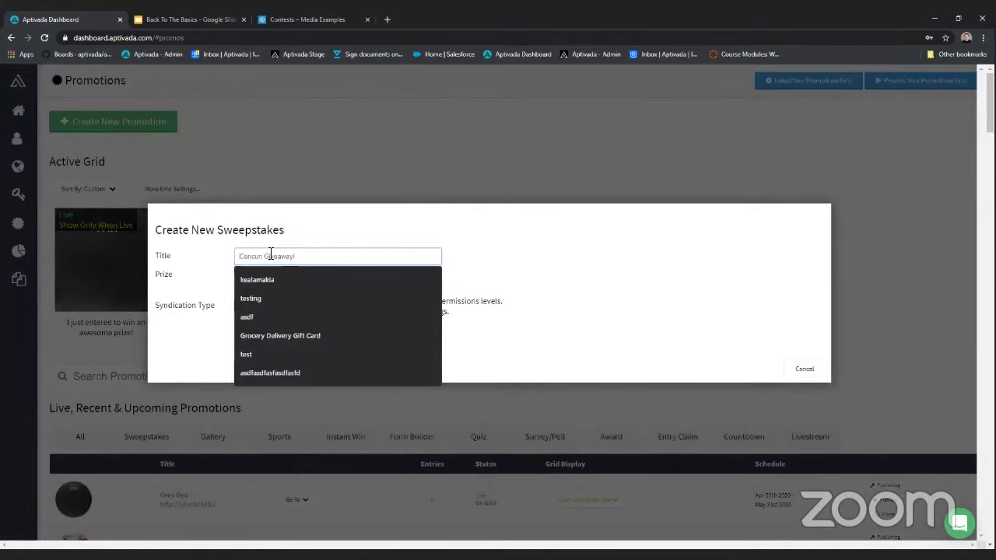
{"action": "type", "text": "Aptivada "}
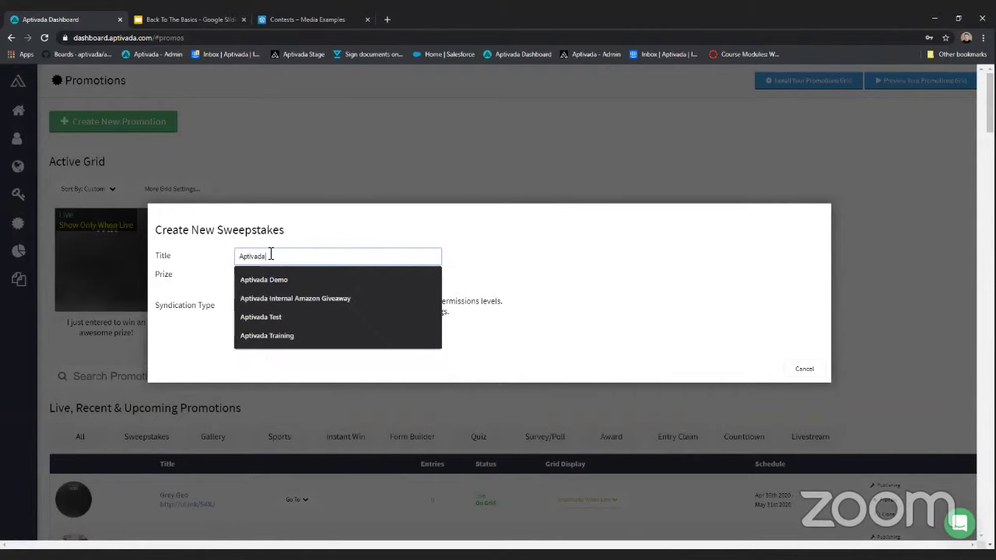
{"action": "type", "text": "Application"}
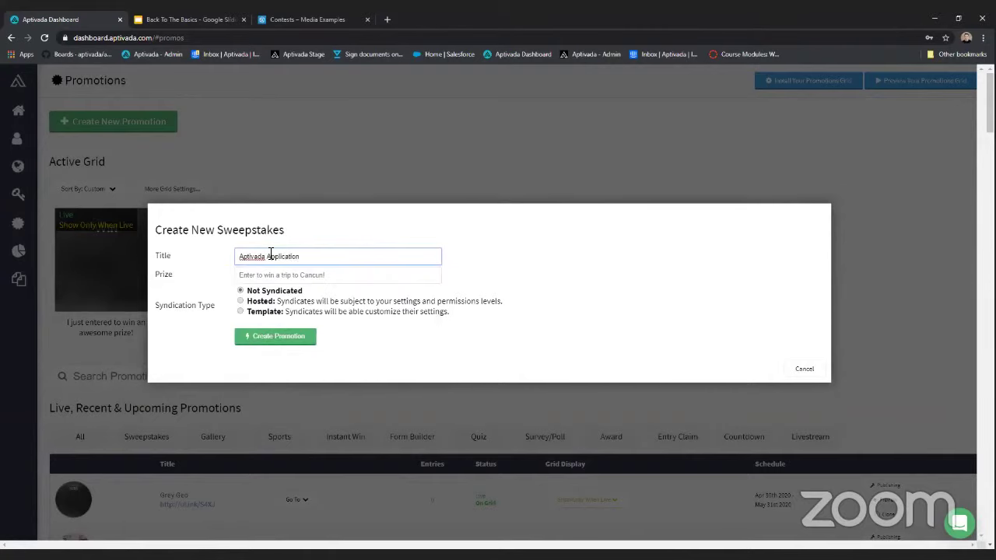
{"action": "left_click", "coordinate": [511, 246]}
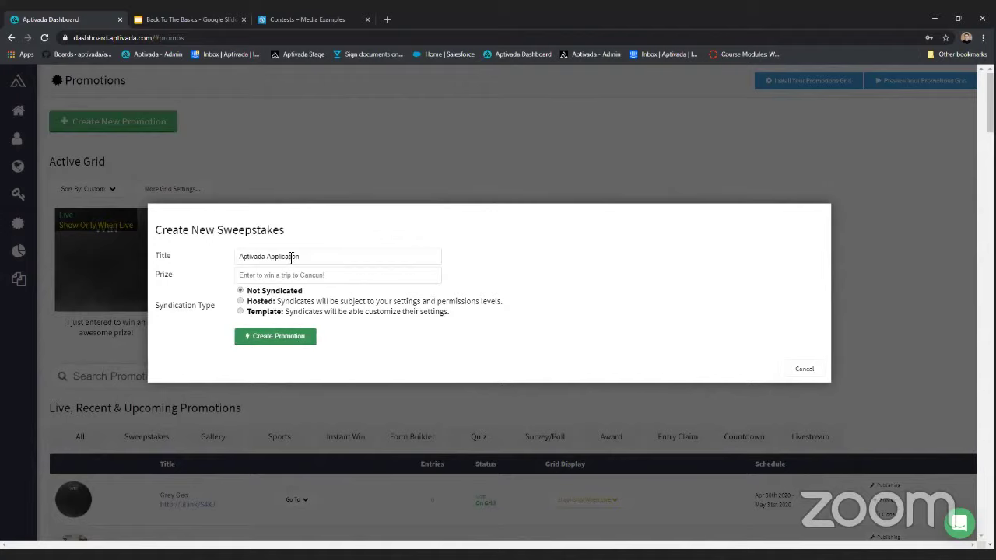
{"action": "left_click_drag", "start_coordinate": [345, 257], "coordinate": [235, 263]}
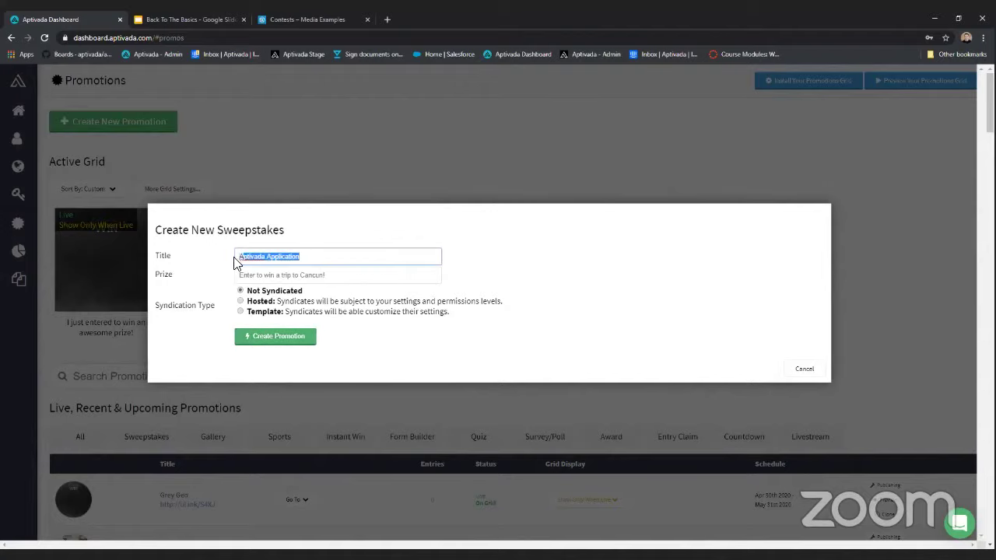
- Set the prize to 'Free round of golf + gift card!', keep Not Syndicated, and create it
{"action": "left_click", "coordinate": [272, 277]}
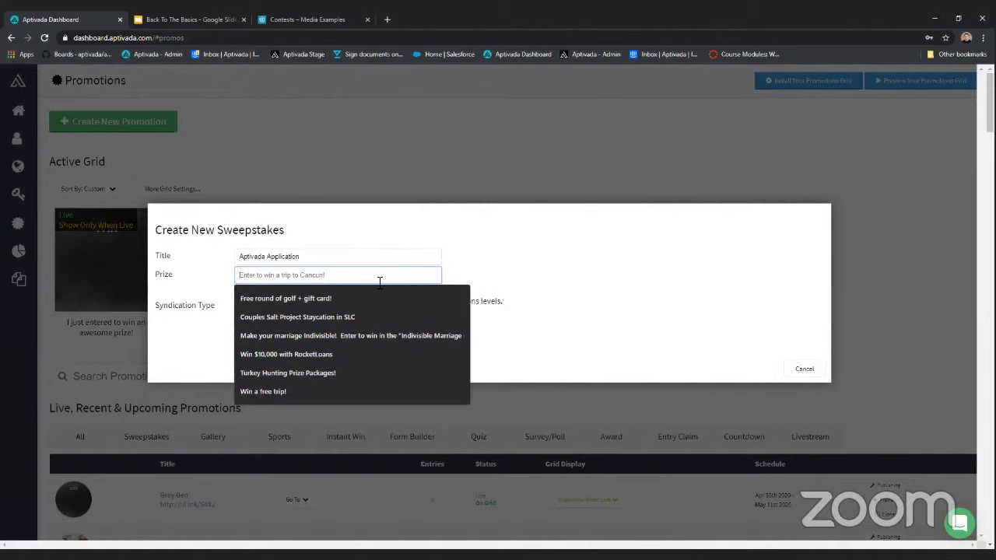
{"action": "left_click", "coordinate": [325, 298]}
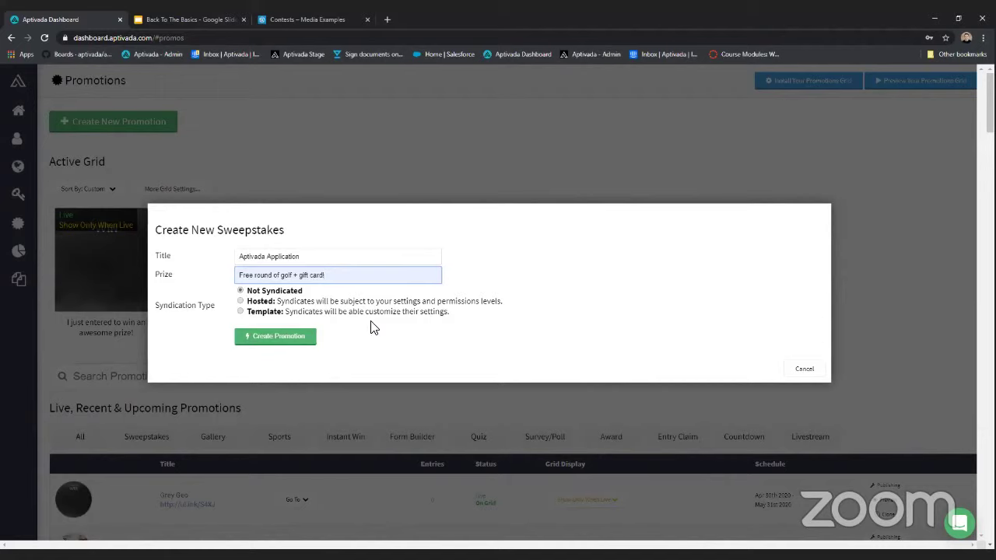
{"action": "left_click_drag", "start_coordinate": [449, 312], "coordinate": [225, 298]}
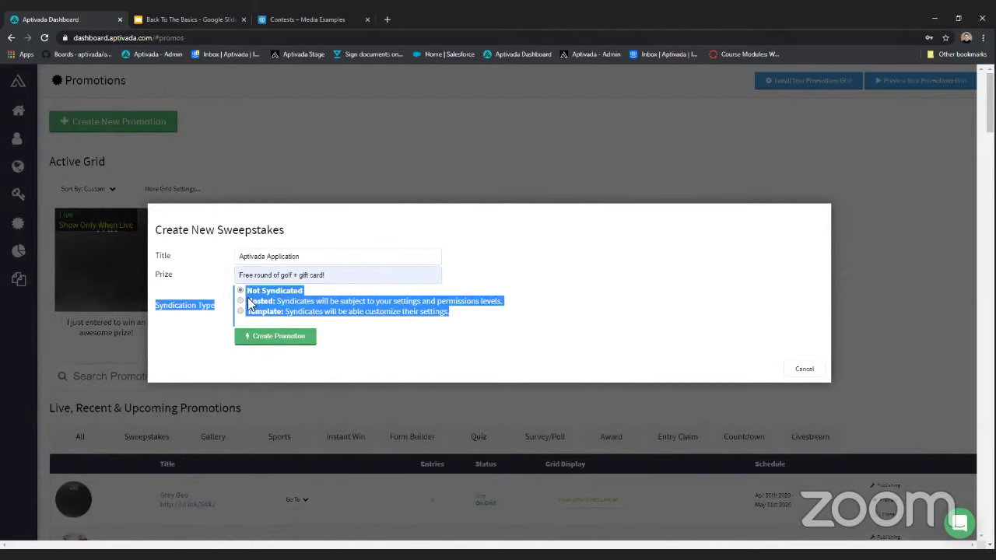
{"action": "left_click", "coordinate": [393, 336]}
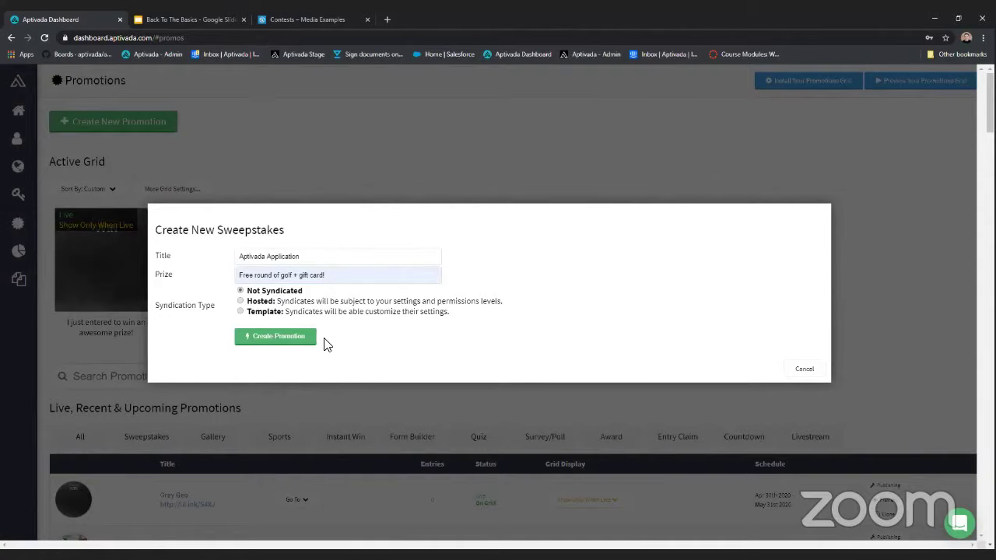
{"action": "left_click", "coordinate": [296, 343]}
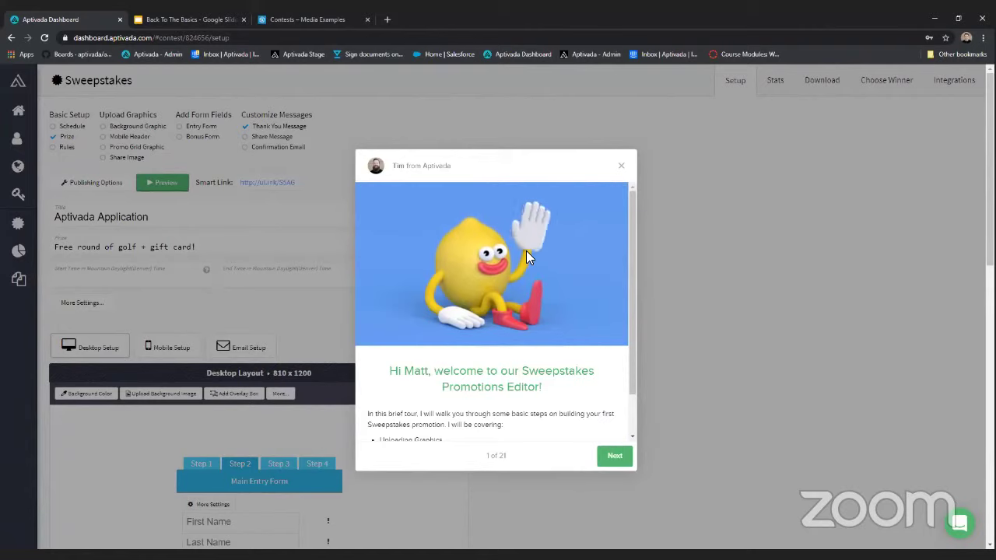
- Close the welcome tour and go to the Schedule settings under Basic Setup
{"action": "left_click", "coordinate": [616, 163]}
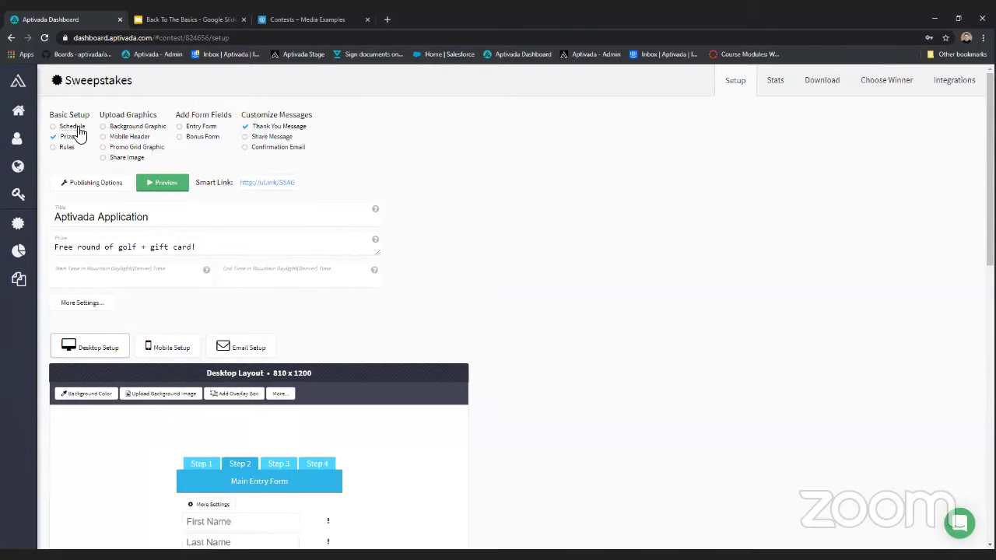
{"action": "left_click", "coordinate": [76, 127]}
- Schedule the sweepstakes from 04/30/2020 00:00 to 05/01/2020 23:59 and expand More Settings
{"action": "left_click", "coordinate": [117, 280]}
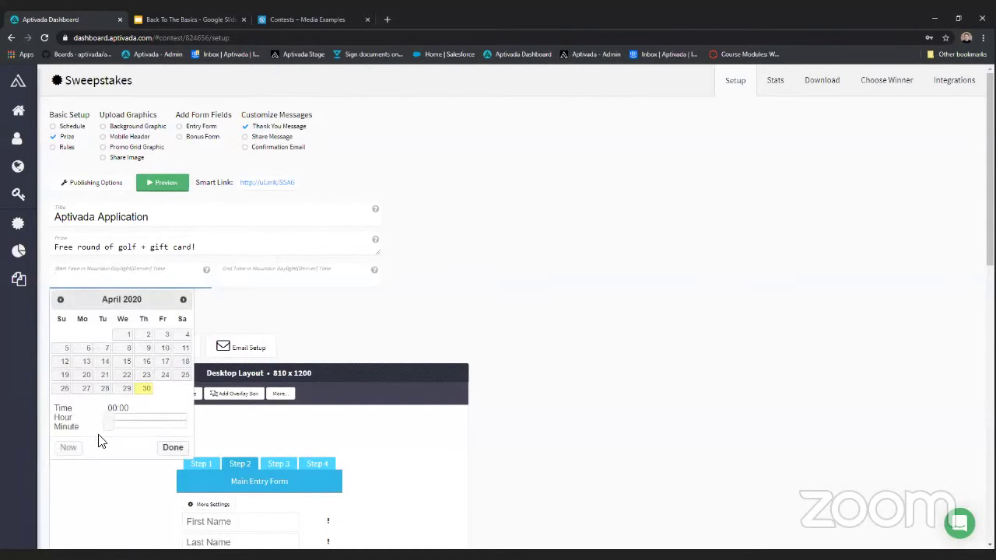
{"action": "left_click", "coordinate": [146, 388]}
{"action": "left_click", "coordinate": [280, 279]}
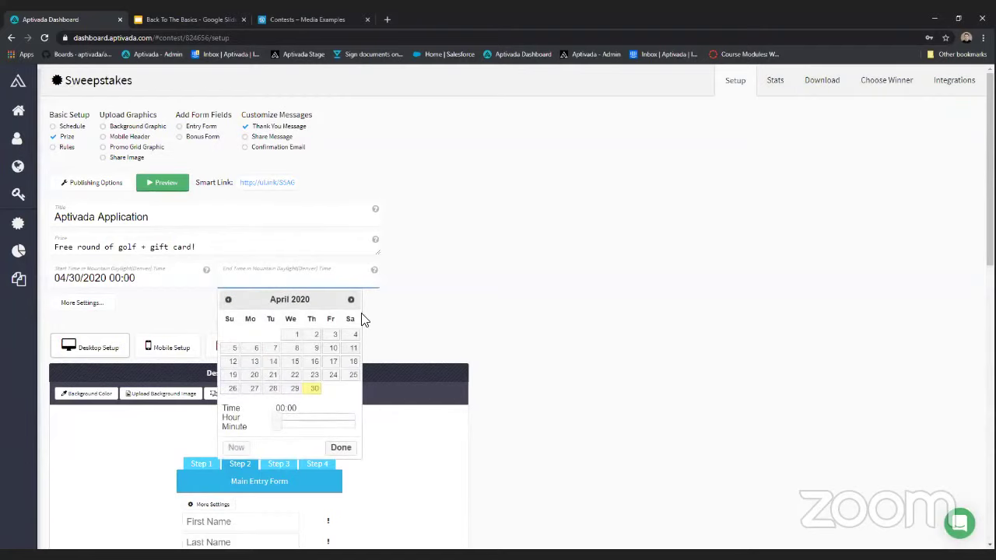
{"action": "left_click", "coordinate": [351, 300]}
{"action": "left_click", "coordinate": [331, 334]}
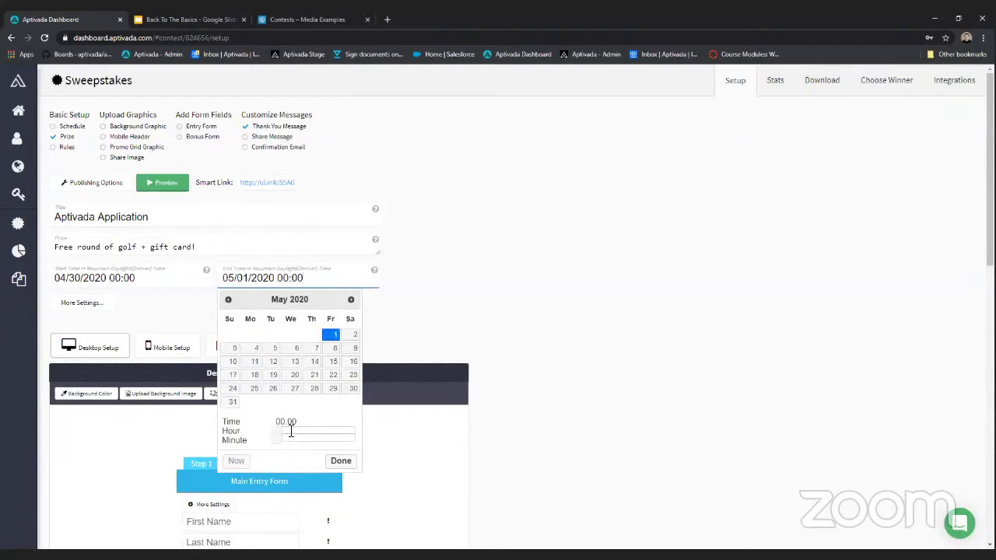
{"action": "left_click_drag", "start_coordinate": [280, 442], "coordinate": [402, 454]}
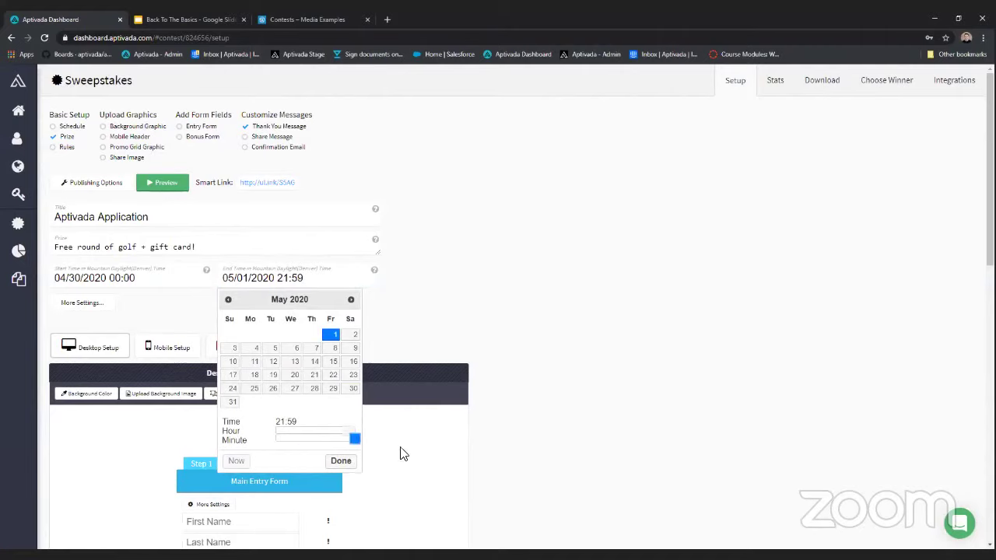
{"action": "left_click_drag", "start_coordinate": [346, 430], "coordinate": [382, 438]}
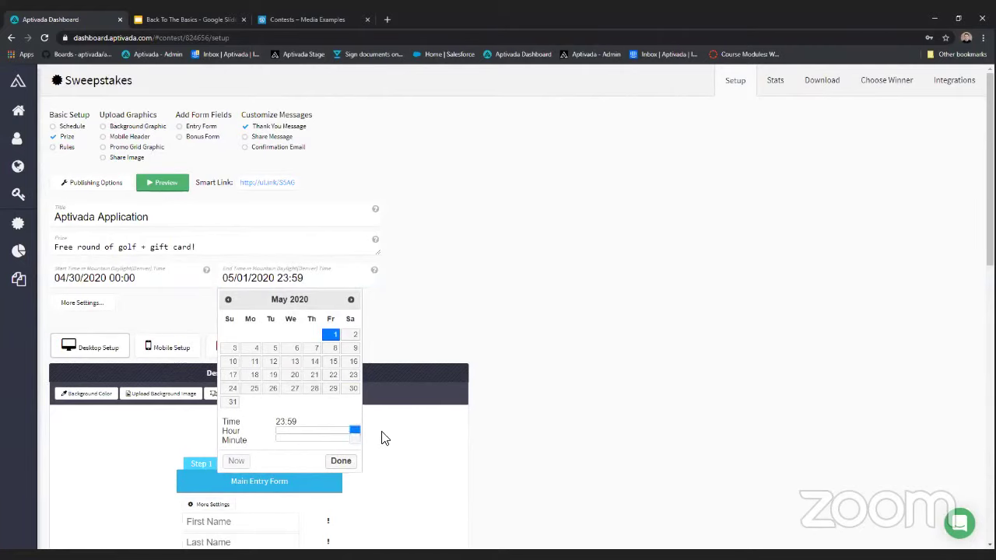
{"action": "left_click", "coordinate": [341, 461]}
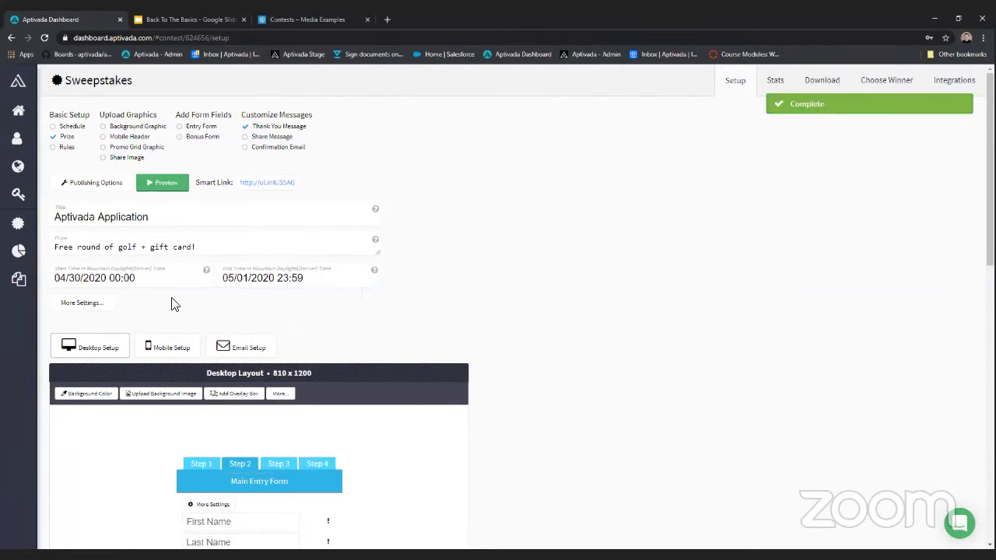
{"action": "scroll", "coordinate": [178, 302], "scroll_direction": "down", "scroll_amount": 1}
{"action": "left_click", "coordinate": [100, 200]}
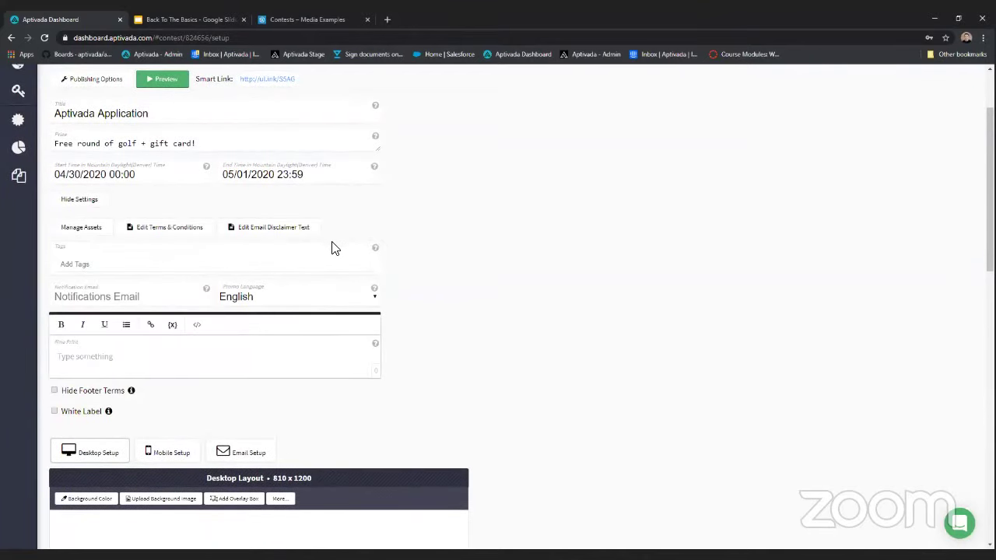
- Open and close the Terms & Conditions editor without entering terms, then hide the extra settings
{"action": "left_click", "coordinate": [151, 230]}
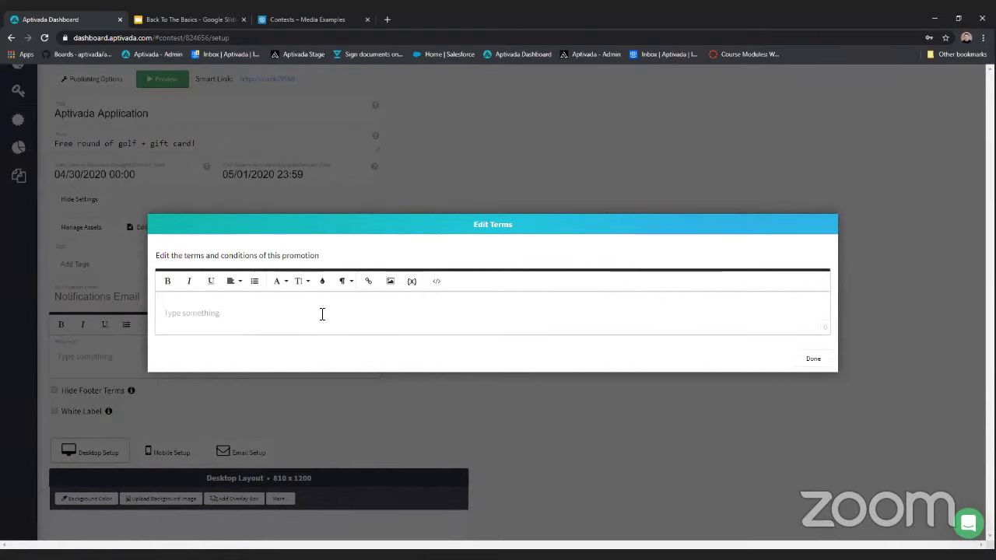
{"action": "left_click", "coordinate": [285, 200]}
{"action": "left_click", "coordinate": [172, 230]}
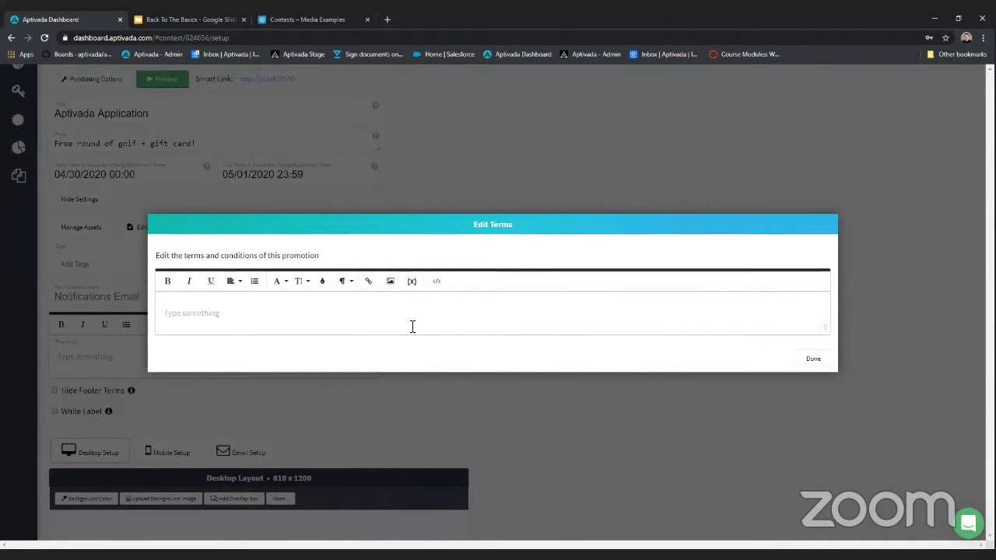
{"action": "left_click", "coordinate": [810, 360]}
{"action": "left_click", "coordinate": [82, 201]}
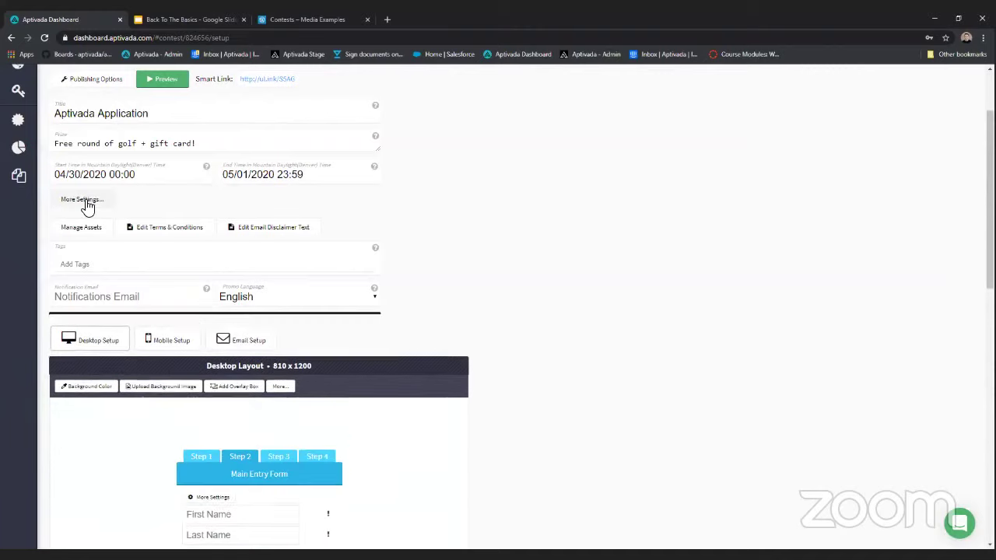
{"action": "scroll", "coordinate": [409, 260], "scroll_direction": "down", "scroll_amount": 2}
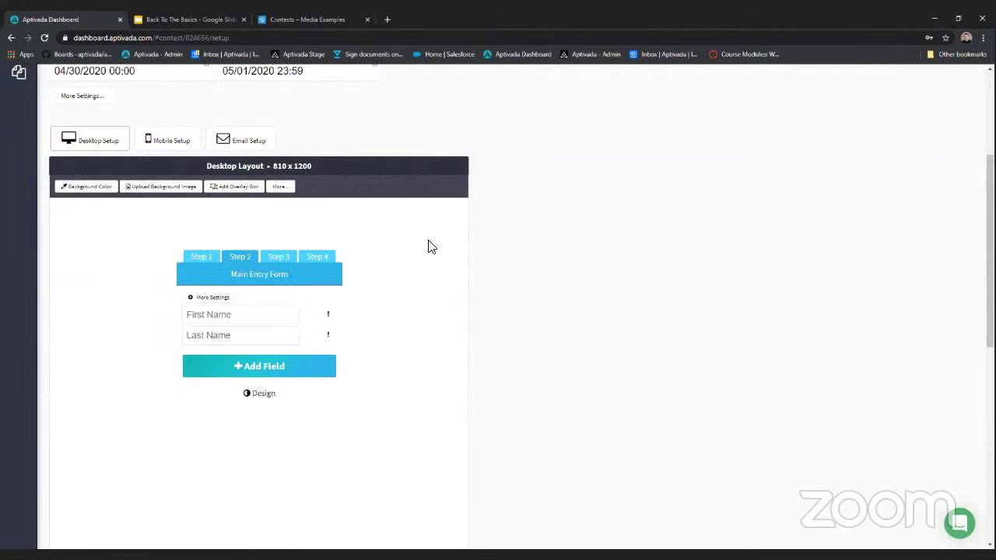
- Upload desktop.jpg as the desktop background and place the entry form below the GIFT CARD headline
{"action": "scroll", "coordinate": [427, 244], "scroll_direction": "down", "scroll_amount": 1}
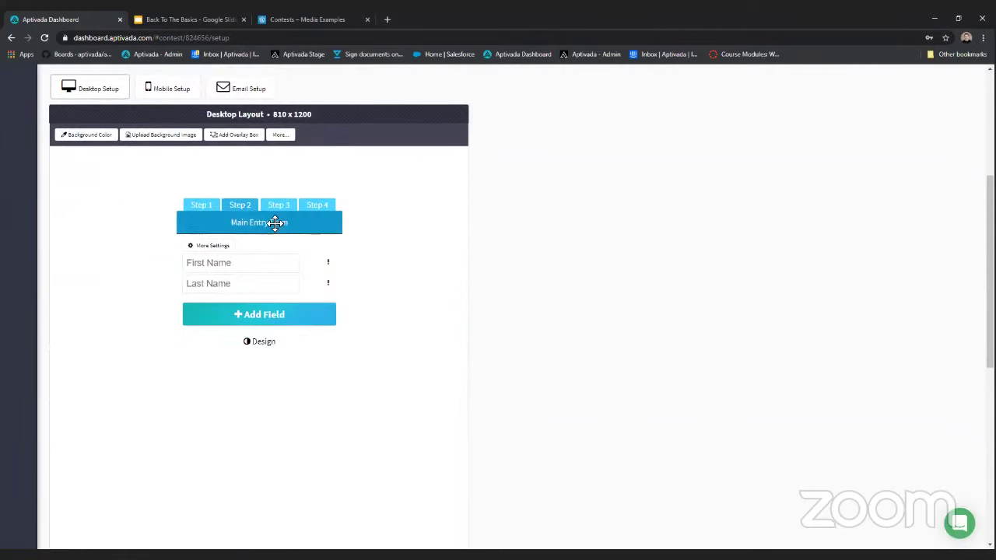
{"action": "left_click_drag", "start_coordinate": [337, 223], "coordinate": [265, 311]}
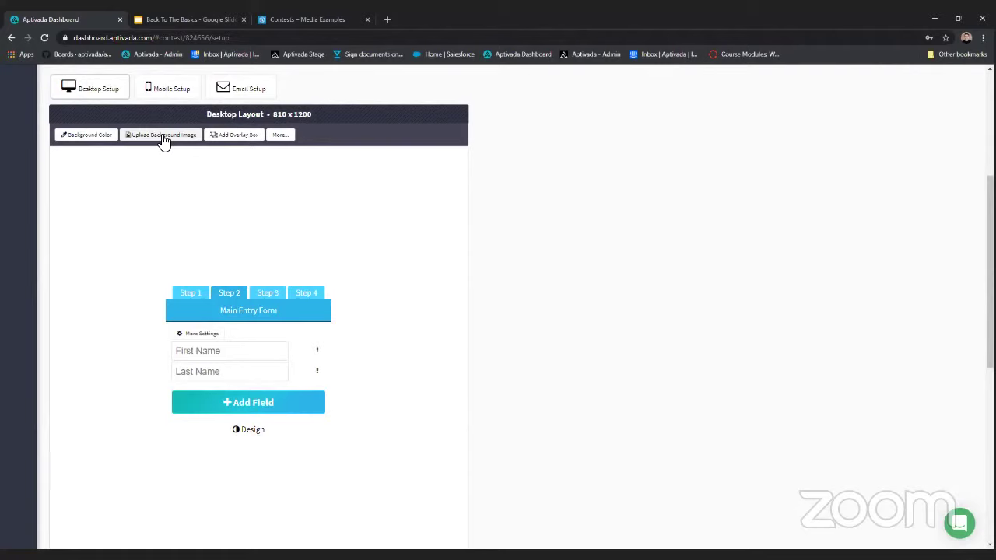
{"action": "left_click", "coordinate": [163, 136]}
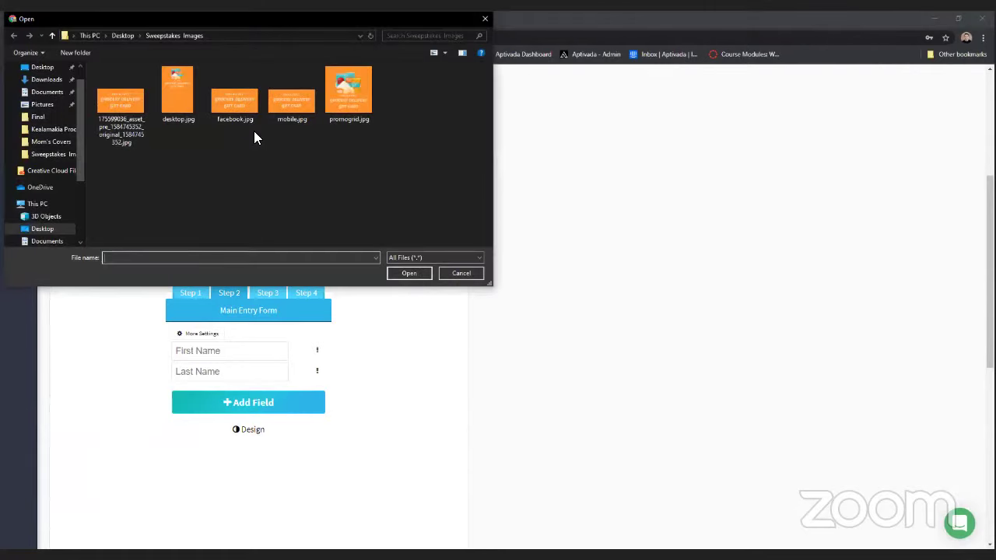
{"action": "left_click", "coordinate": [179, 92]}
{"action": "key", "text": "Return"}
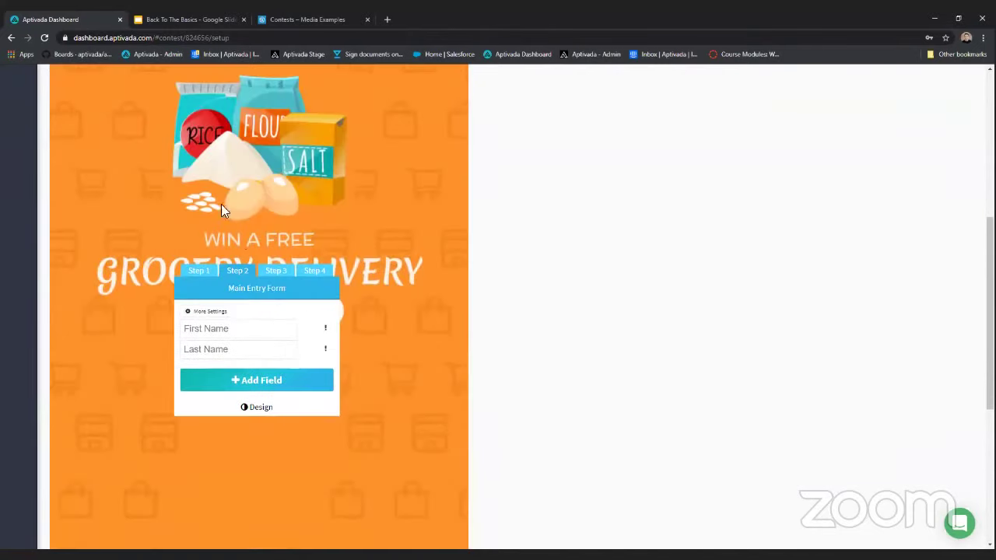
{"action": "left_click_drag", "start_coordinate": [258, 300], "coordinate": [255, 379]}
- Add an overlay box to the desktop layout and switch it to text content
{"action": "scroll", "coordinate": [452, 342], "scroll_direction": "up", "scroll_amount": 2}
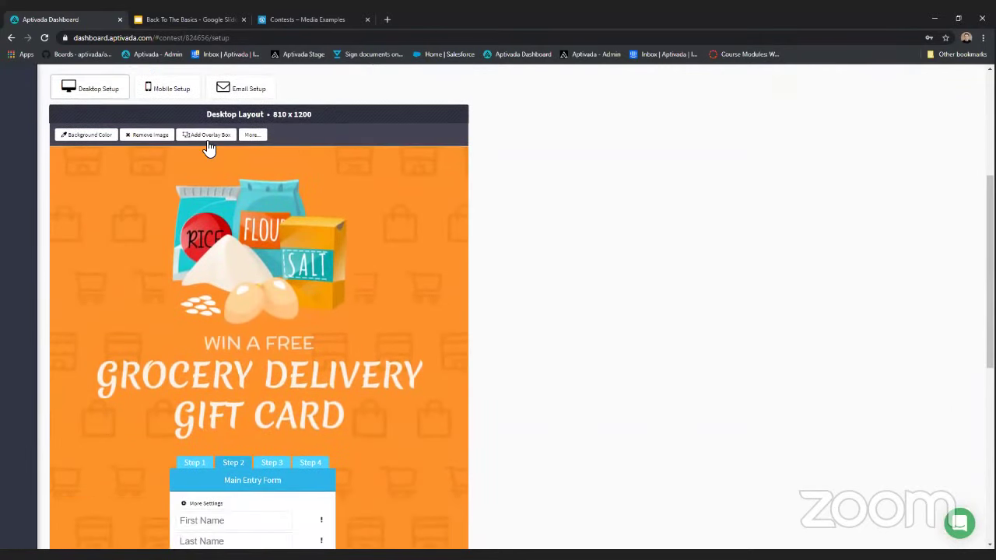
{"action": "left_click", "coordinate": [207, 135]}
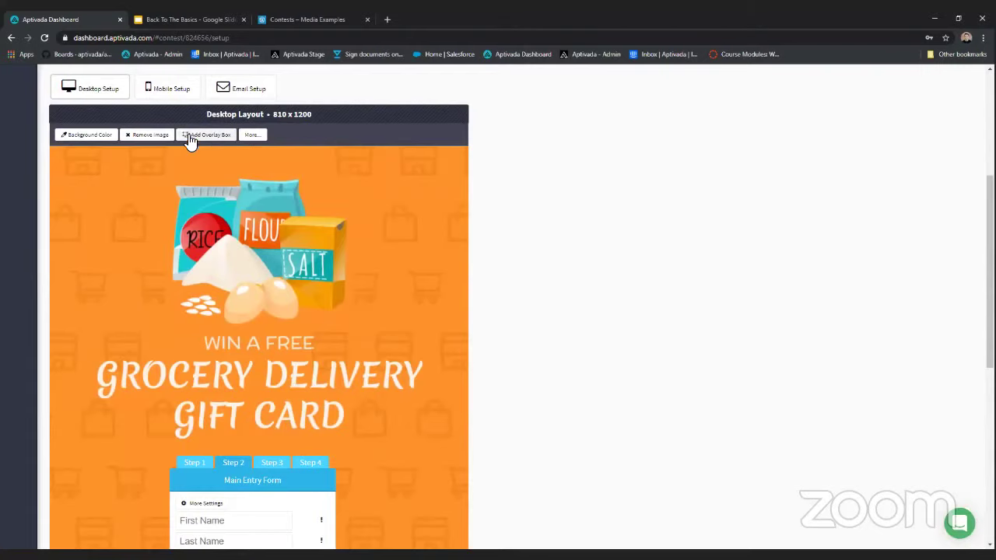
{"action": "left_click_drag", "start_coordinate": [155, 296], "coordinate": [148, 295]}
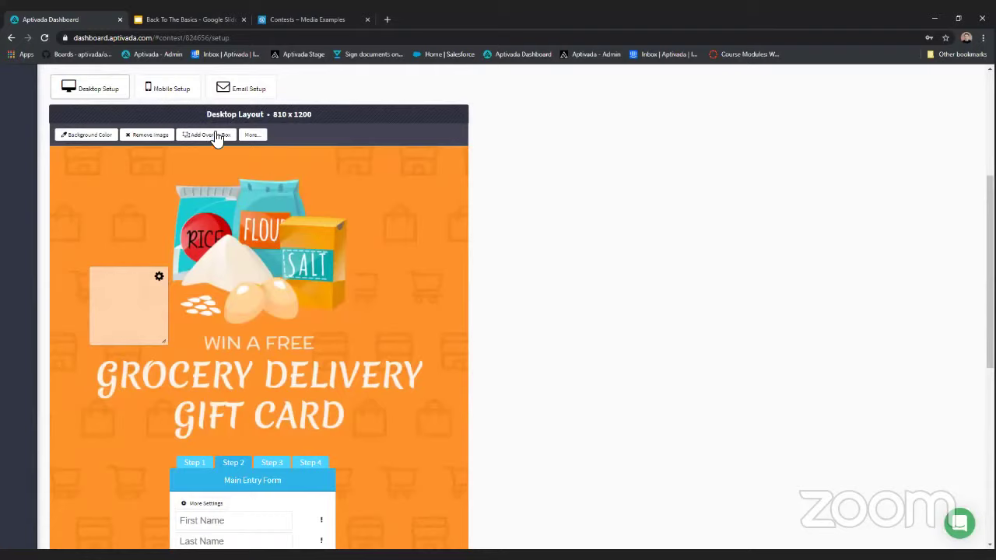
{"action": "left_click", "coordinate": [160, 280]}
{"action": "scroll", "coordinate": [178, 173], "scroll_direction": "down", "scroll_amount": 1}
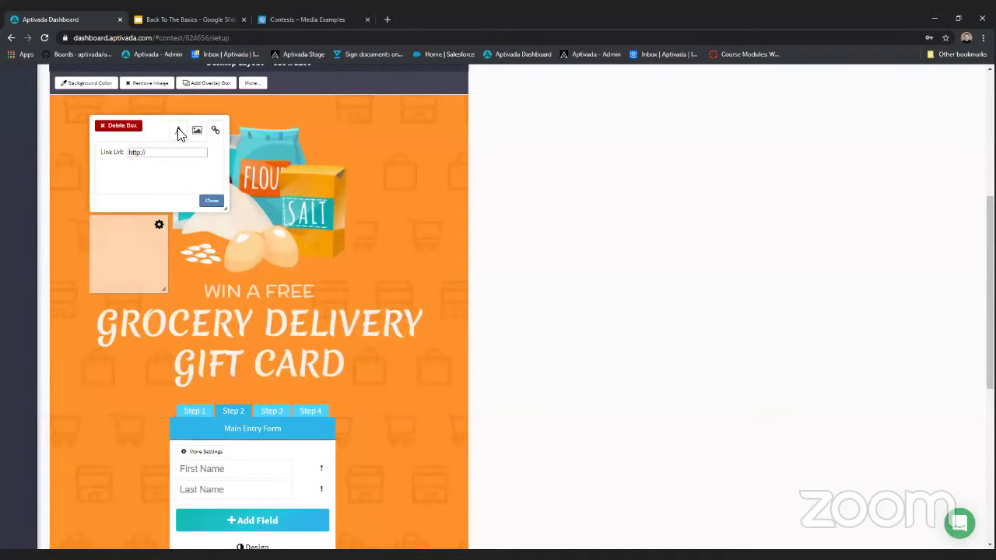
{"action": "left_click", "coordinate": [178, 132]}
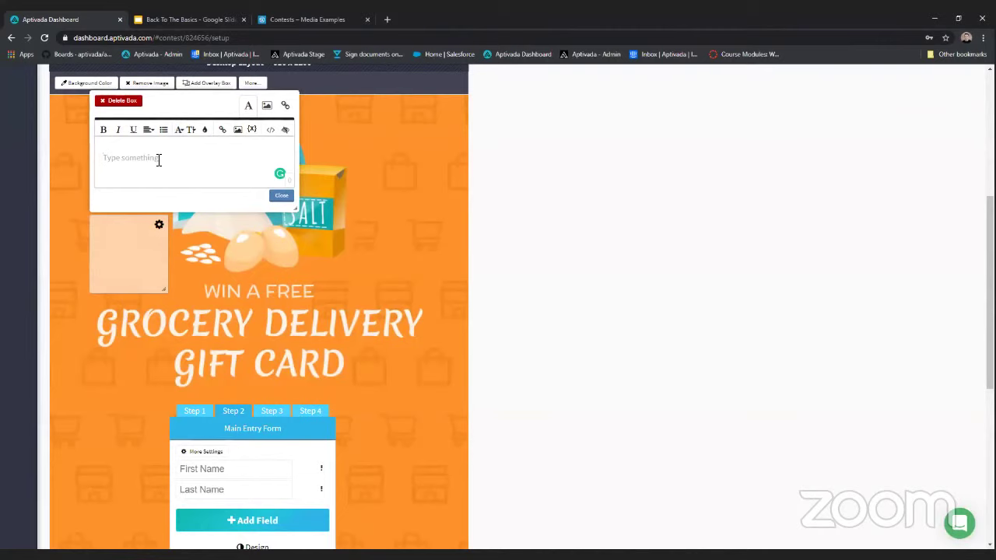
- Fill the box with 'Enter the giveaway below!' and move it to the artwork's top
{"action": "type", "text": "Enter the giveaway below!"}
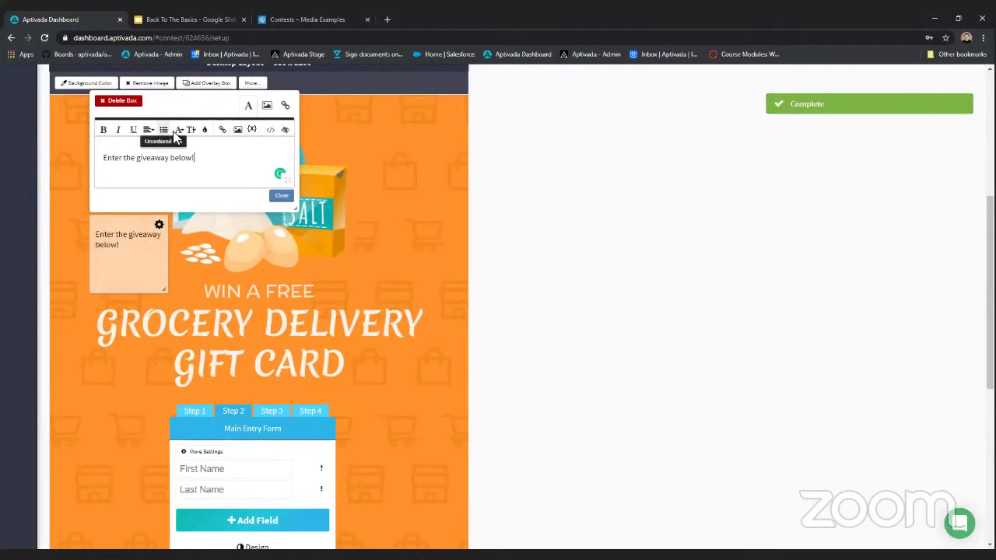
{"action": "left_click", "coordinate": [282, 198]}
{"action": "left_click_drag", "start_coordinate": [144, 262], "coordinate": [294, 184]}
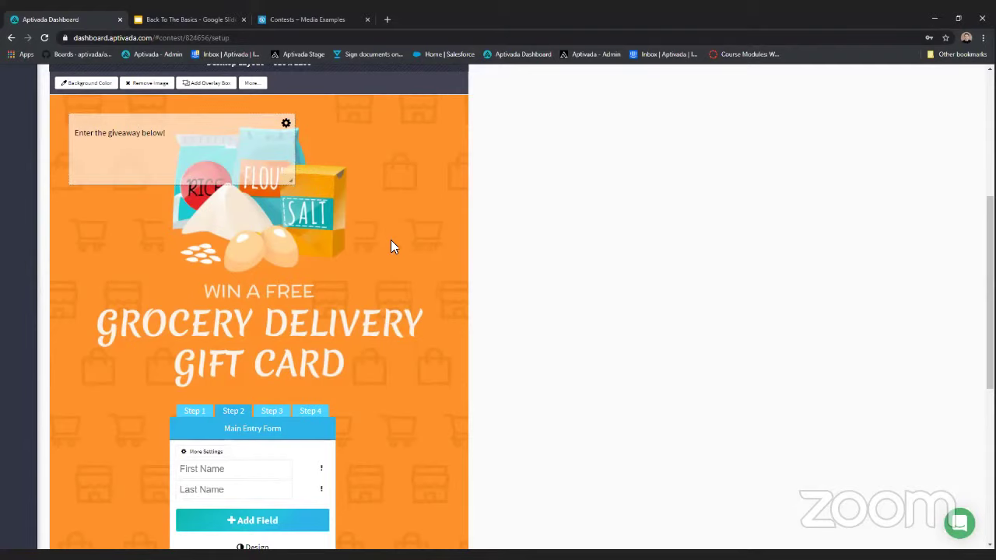
{"action": "scroll", "coordinate": [395, 246], "scroll_direction": "down", "scroll_amount": 2}
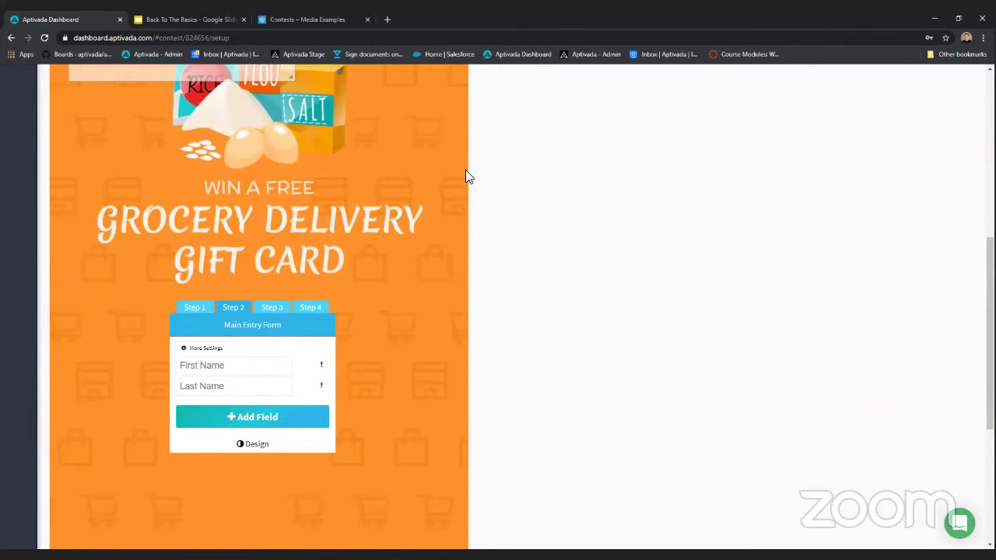
- On Step 1, limit entries to once per hour, add Google sign-in, then return to Step 2
{"action": "scroll", "coordinate": [222, 218], "scroll_direction": "down", "scroll_amount": 2}
{"action": "left_click", "coordinate": [204, 211]}
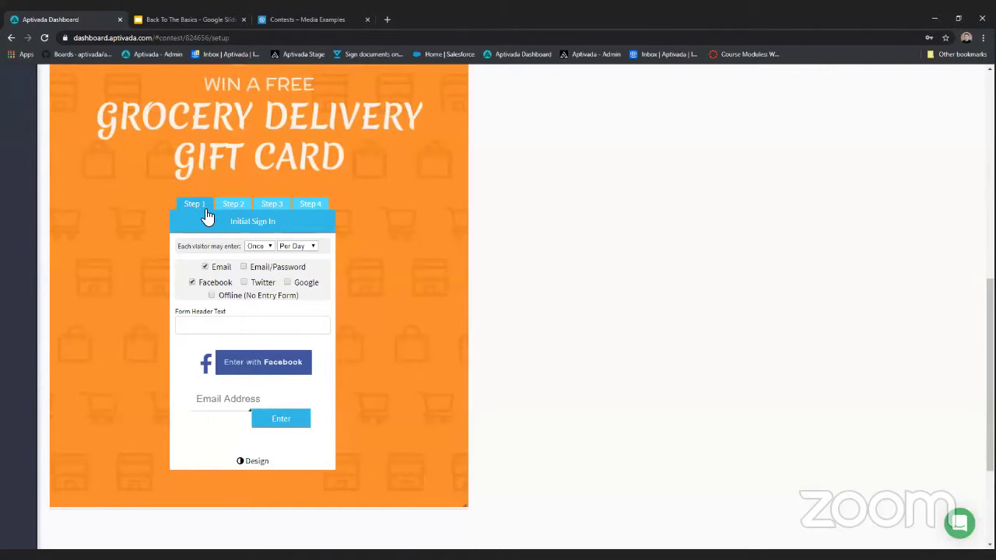
{"action": "left_click", "coordinate": [259, 248]}
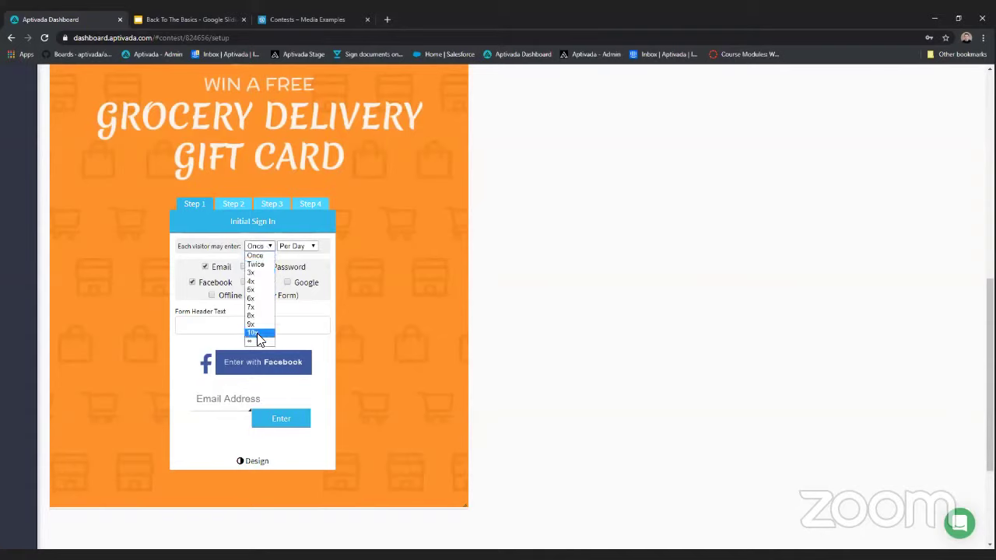
{"action": "left_click", "coordinate": [267, 249]}
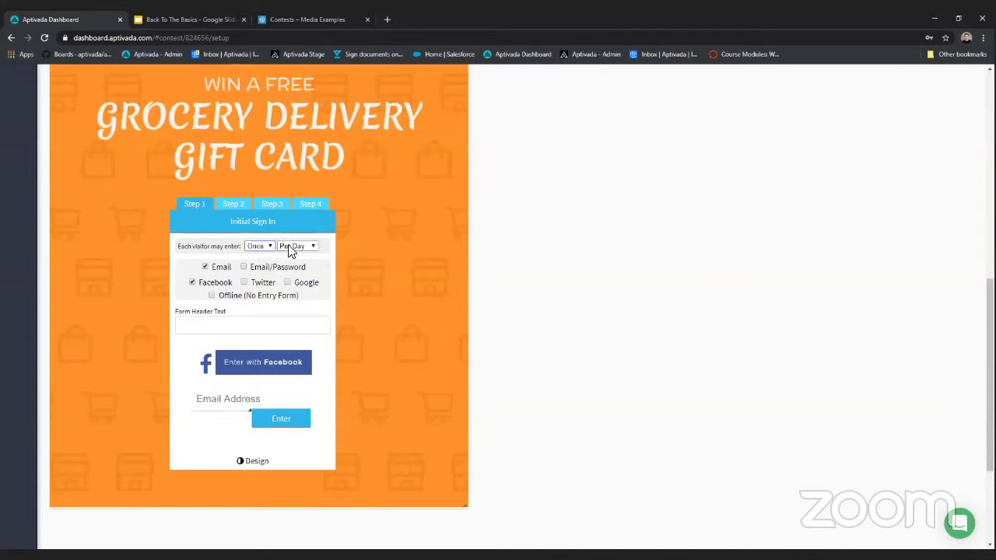
{"action": "left_click", "coordinate": [290, 247]}
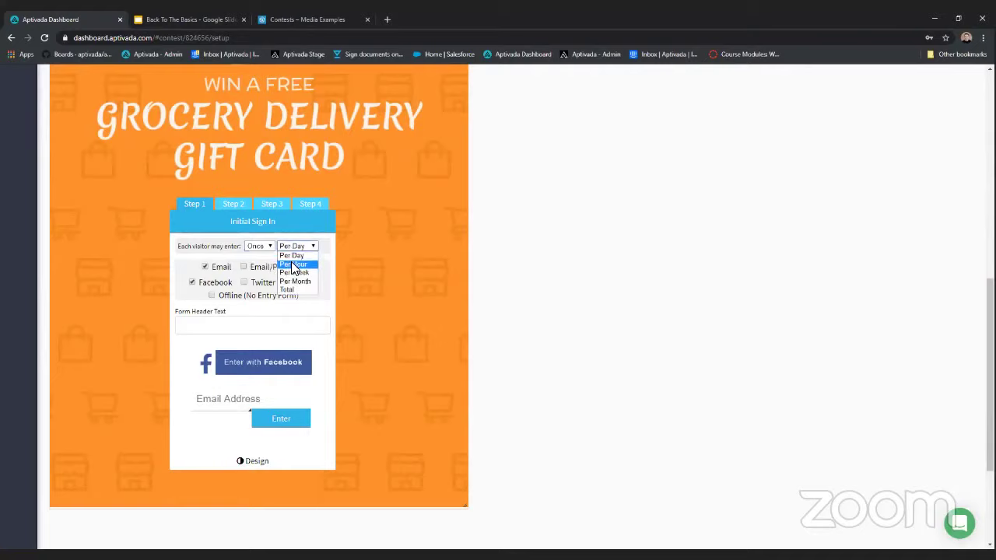
{"action": "left_click", "coordinate": [292, 263]}
{"action": "left_click", "coordinate": [288, 283]}
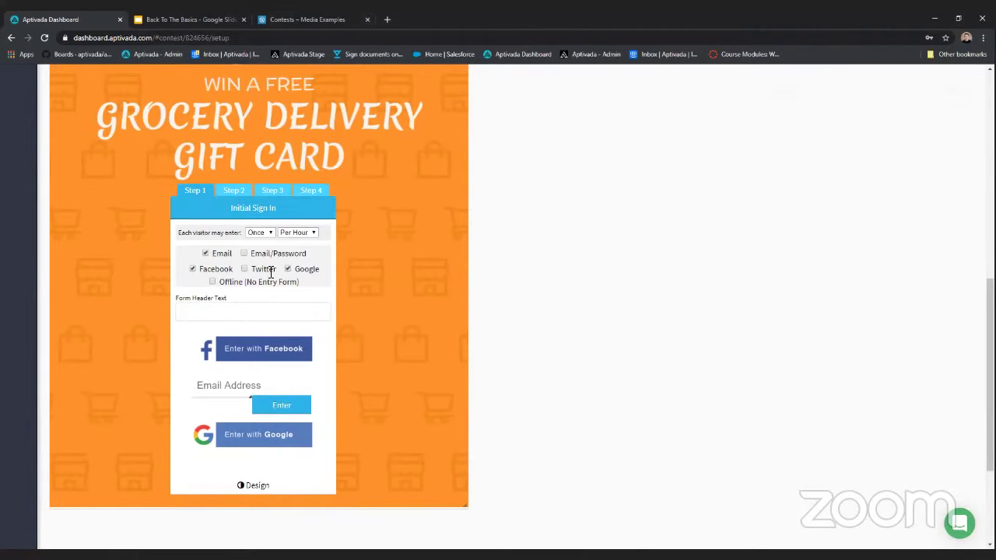
{"action": "left_click", "coordinate": [234, 191]}
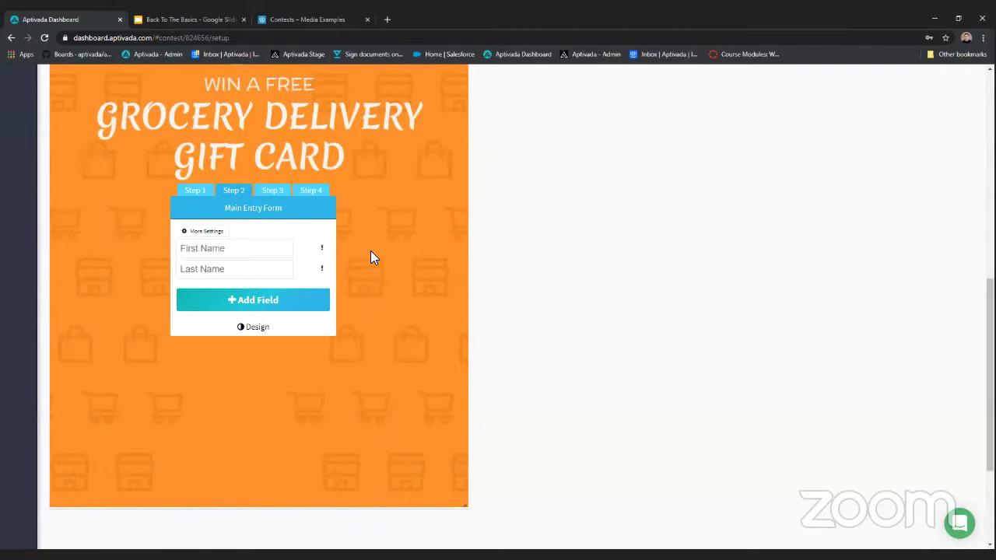
- Add a Zip/Postal Code field to the entry form with United States as the country
{"action": "left_click", "coordinate": [251, 302]}
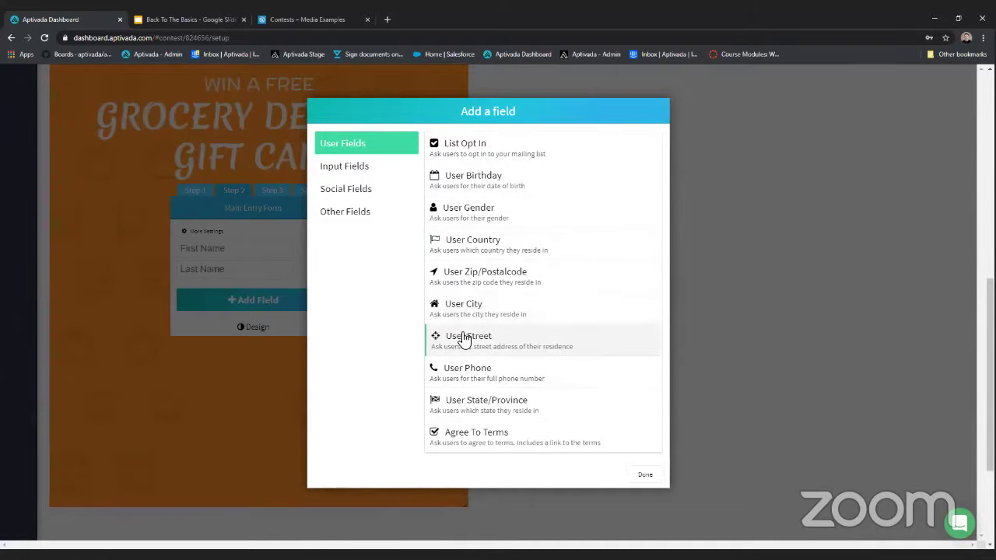
{"action": "left_click", "coordinate": [505, 287]}
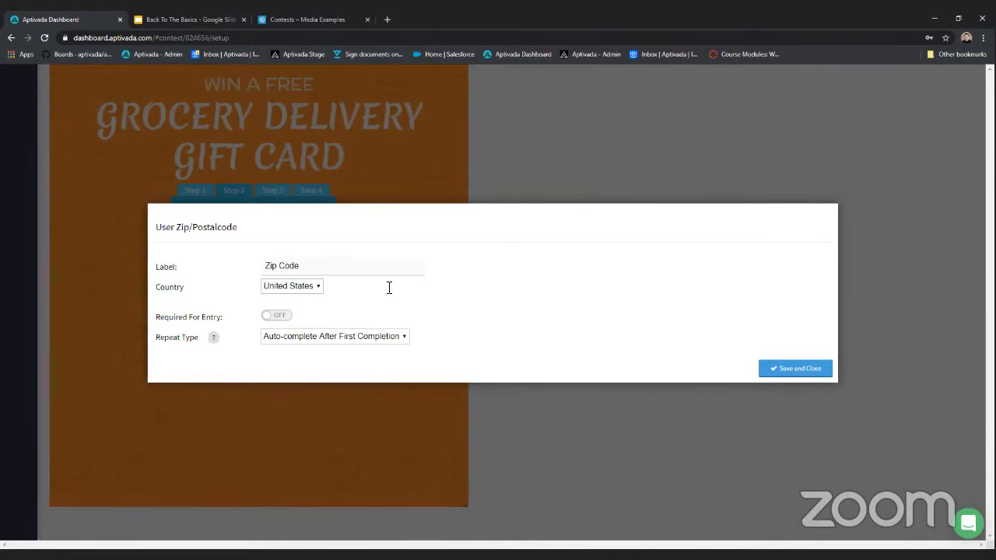
{"action": "left_click_drag", "start_coordinate": [389, 287], "coordinate": [258, 276]}
{"action": "left_click", "coordinate": [342, 267]}
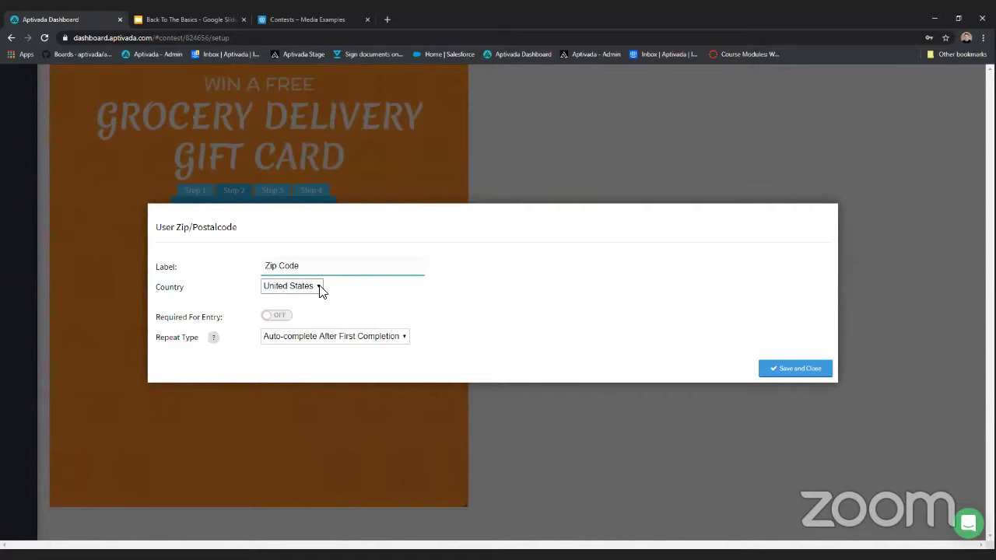
{"action": "left_click", "coordinate": [320, 289]}
{"action": "left_click", "coordinate": [393, 311]}
- Make the zip code required, keep Auto-complete After First Completion, and save the field
{"action": "left_click", "coordinate": [277, 317]}
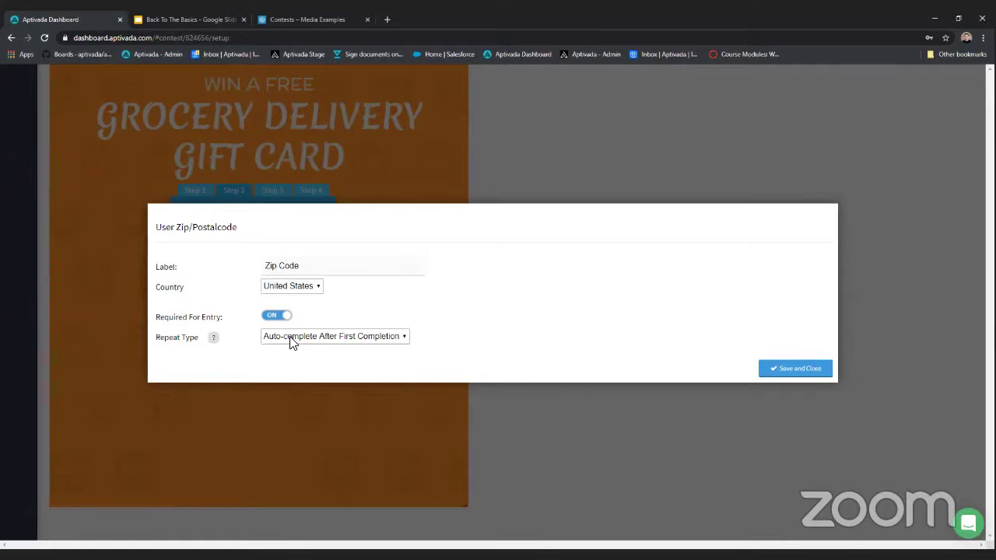
{"action": "left_click", "coordinate": [291, 339]}
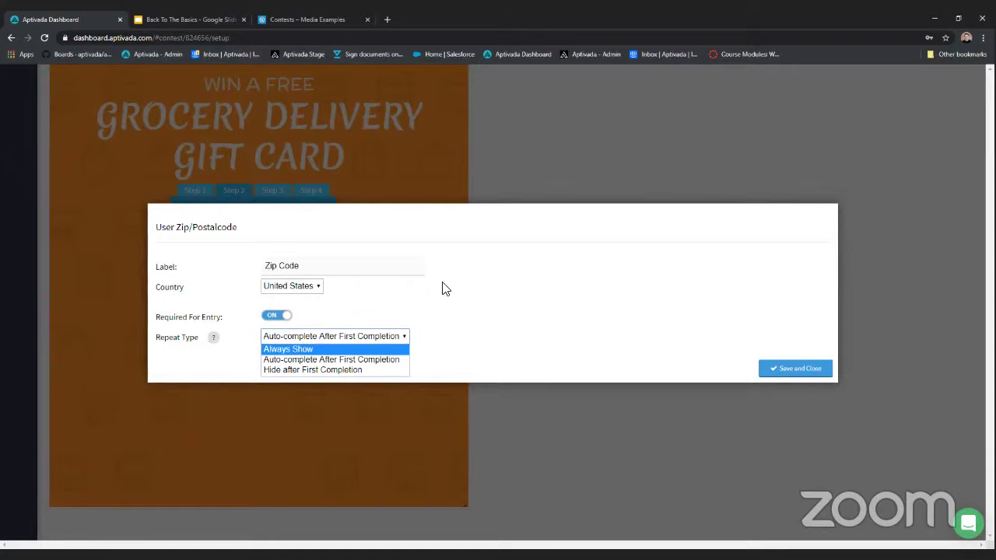
{"action": "left_click", "coordinate": [459, 299]}
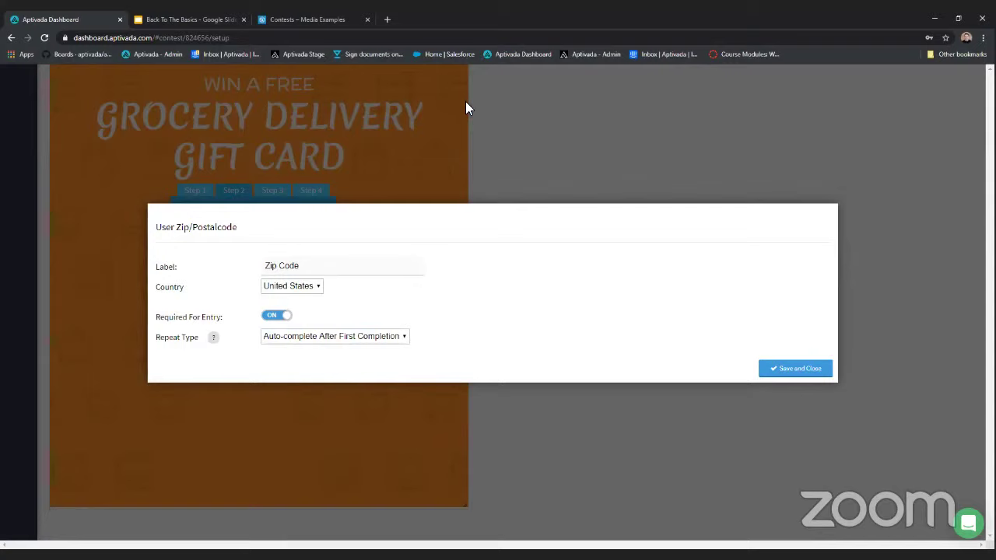
{"action": "left_click", "coordinate": [811, 369]}
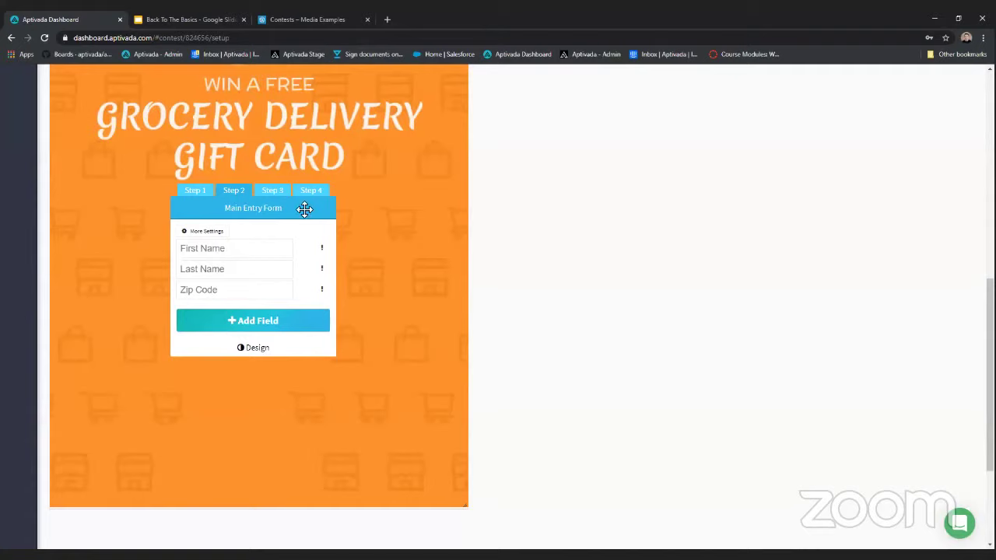
- Add a Facebook Like social field ('Like us on Facebook') to the Step 3 bonus form and save it
{"action": "left_click", "coordinate": [279, 199]}
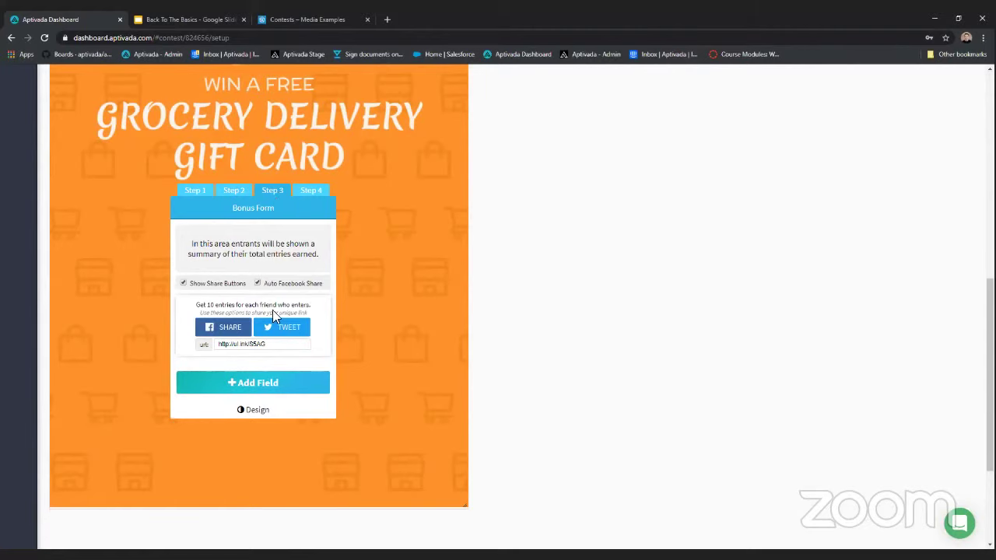
{"action": "left_click", "coordinate": [266, 381]}
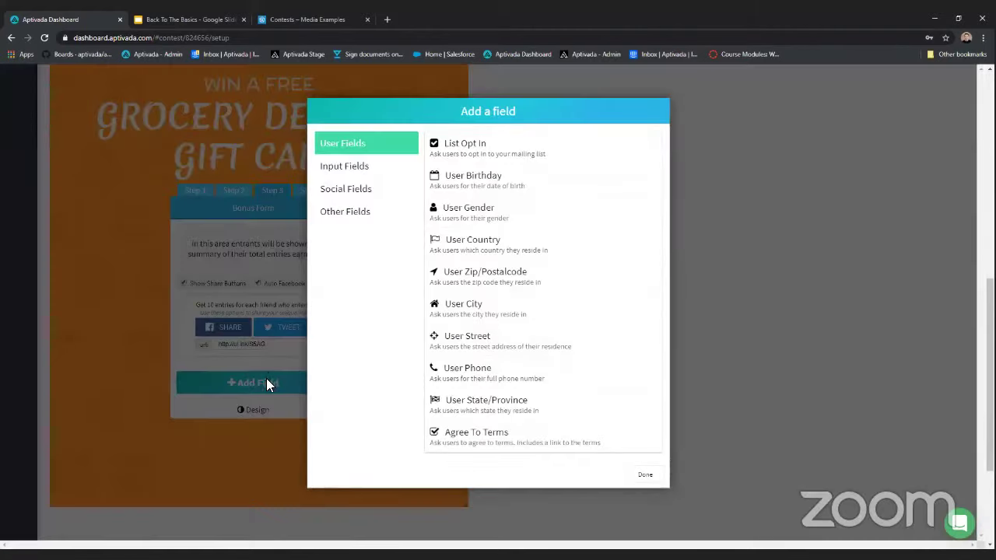
{"action": "left_click", "coordinate": [358, 194]}
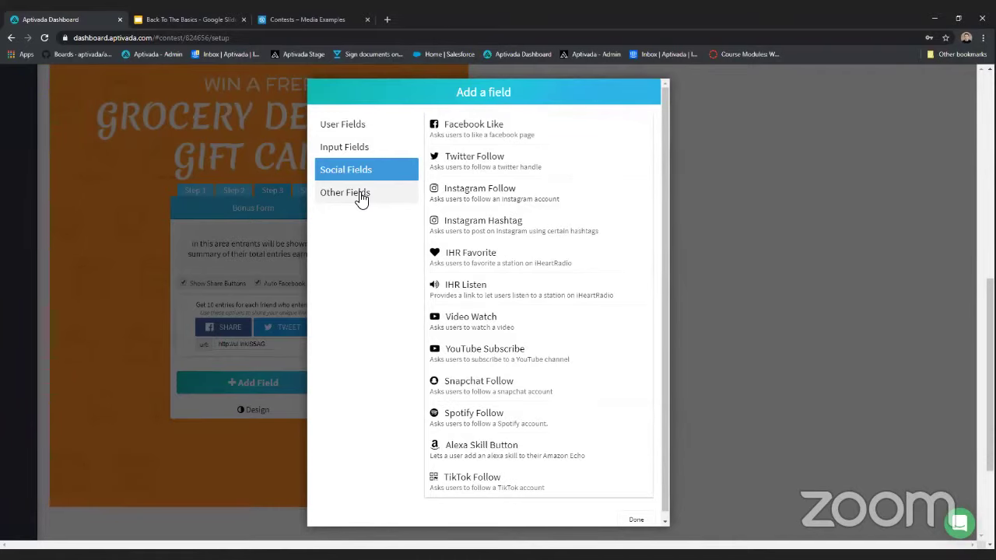
{"action": "left_click", "coordinate": [450, 134]}
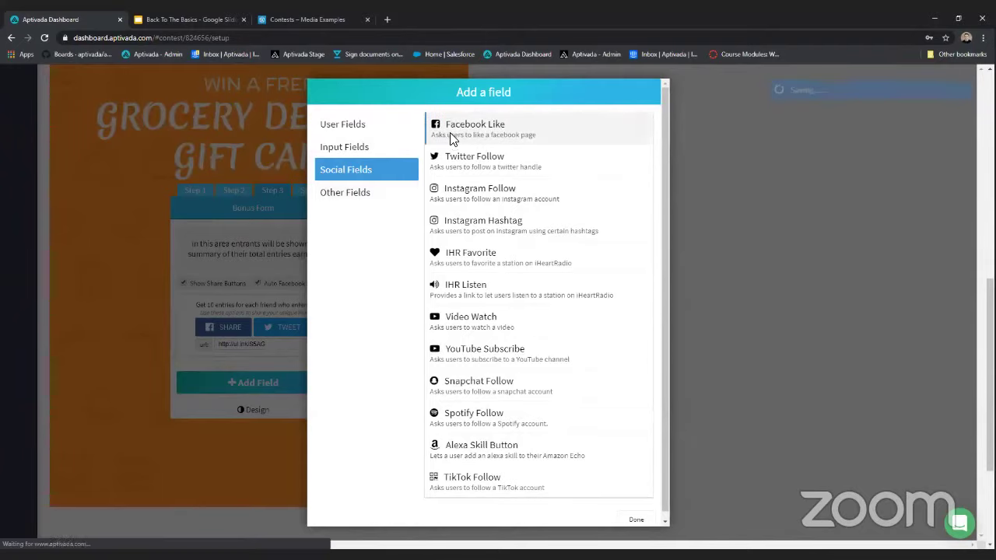
{"action": "left_click", "coordinate": [306, 301]}
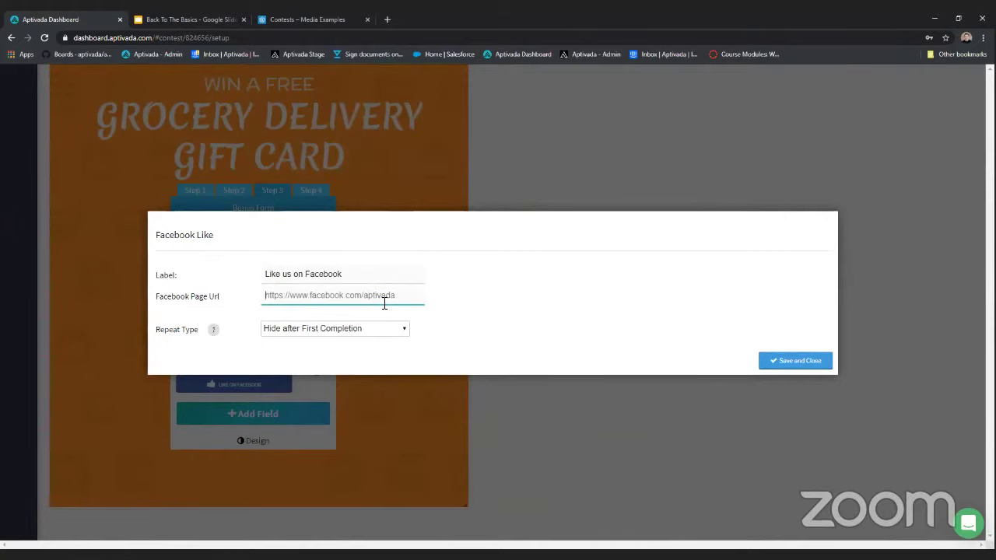
{"action": "left_click", "coordinate": [498, 428]}
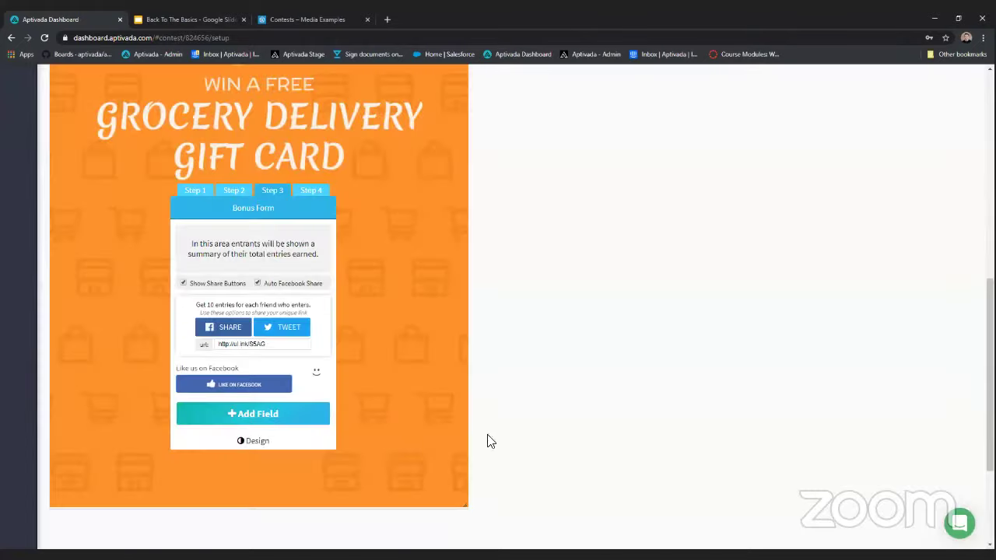
{"action": "left_click", "coordinate": [325, 385]}
- Add an Instagram Follow bonus for username 'aptivada' worth 5 extra entries
{"action": "left_click", "coordinate": [302, 415]}
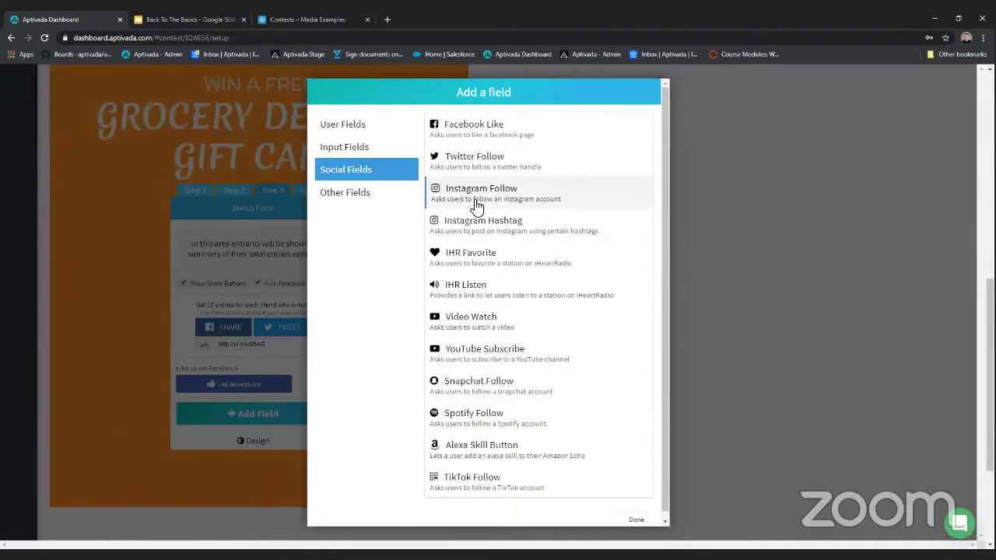
{"action": "left_click", "coordinate": [476, 204]}
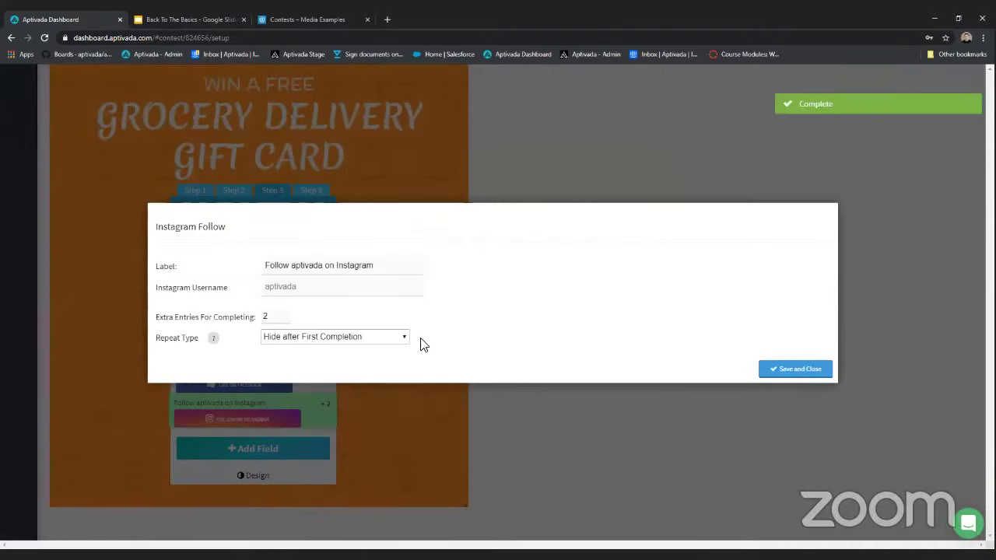
{"action": "left_click", "coordinate": [327, 287]}
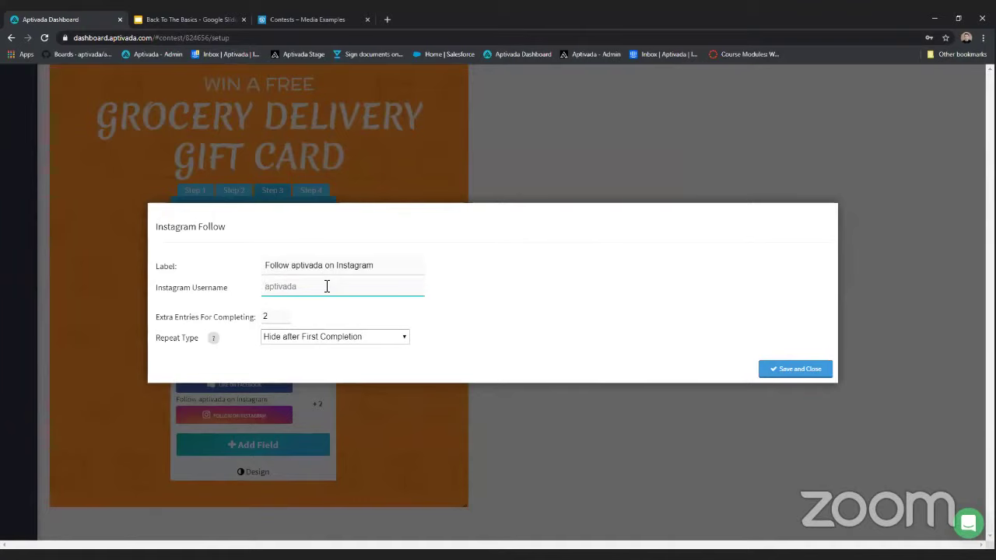
{"action": "type", "text": "aptivada"}
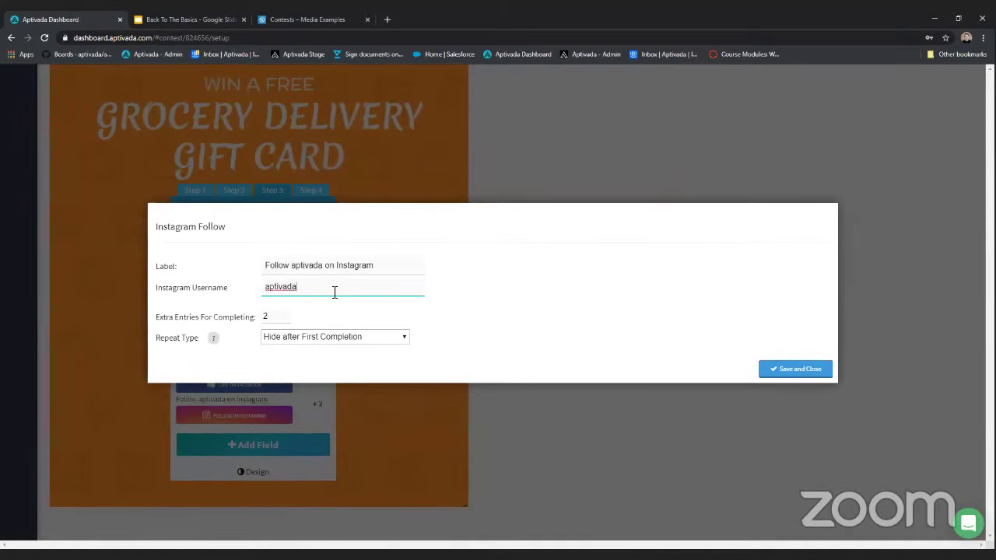
{"action": "double_click", "coordinate": [283, 315]}
{"action": "type", "text": "5"}
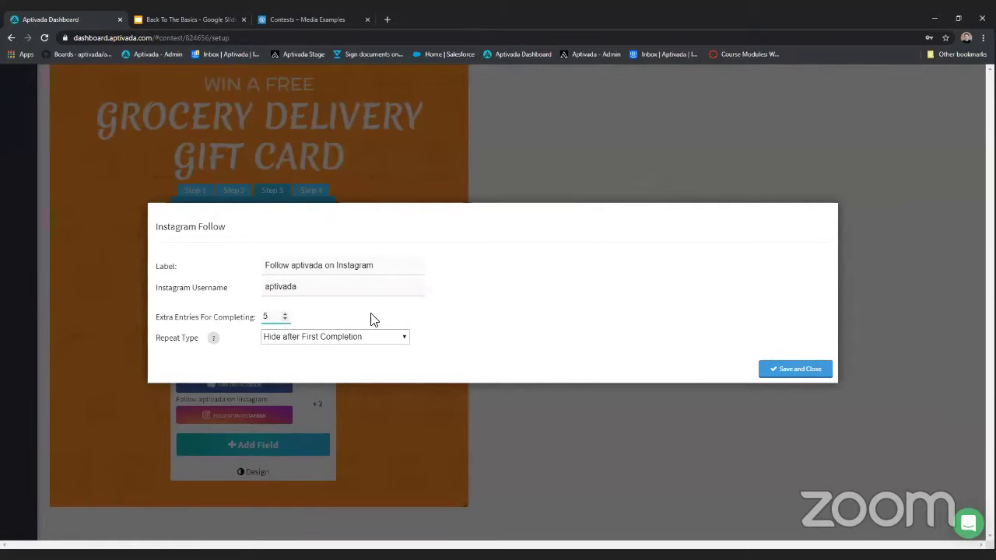
{"action": "left_click", "coordinate": [776, 372]}
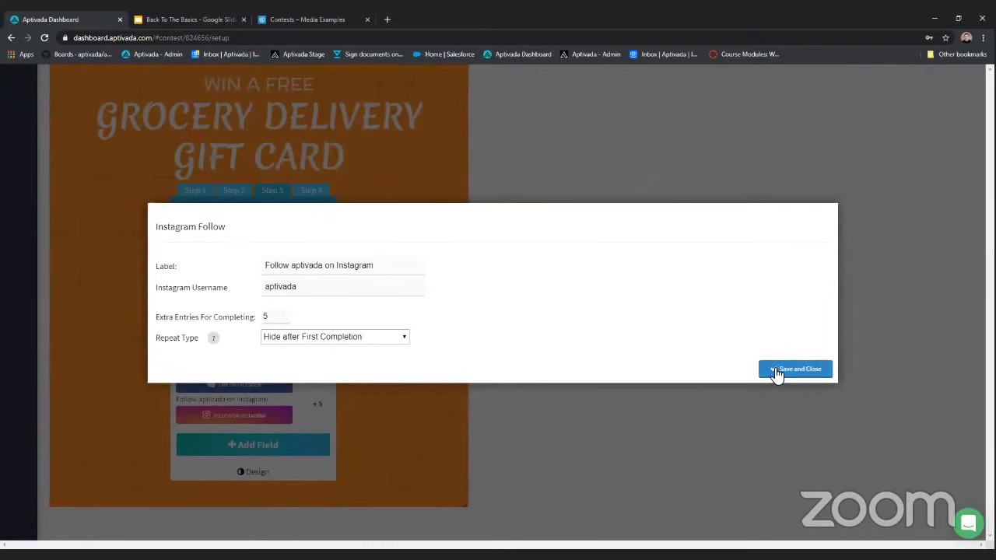
{"action": "left_click", "coordinate": [776, 372]}
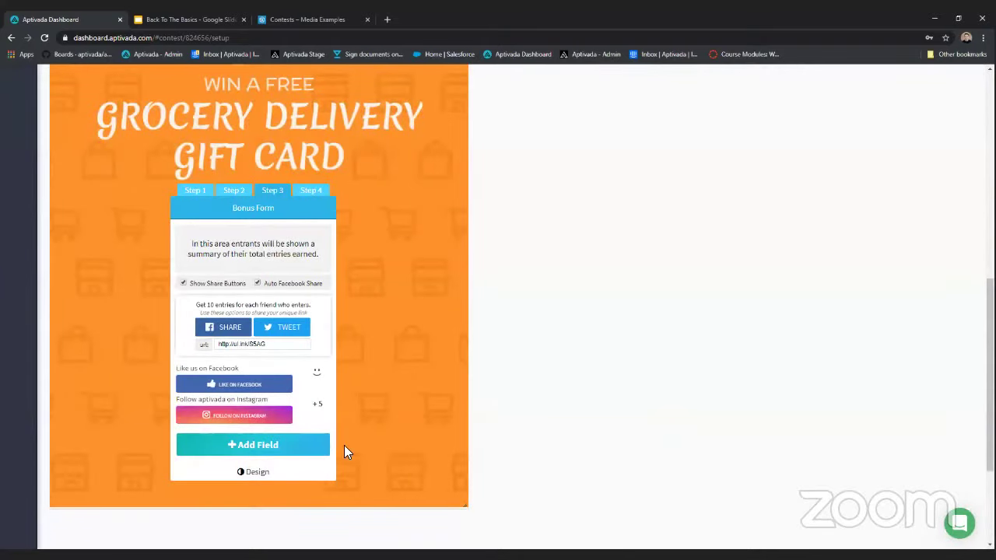
- Bring up the Other Fields types in the Add Field list
{"action": "mouse_move", "coordinate": [305, 411]}
{"action": "left_click", "coordinate": [328, 456]}
{"action": "left_click", "coordinate": [365, 195]}
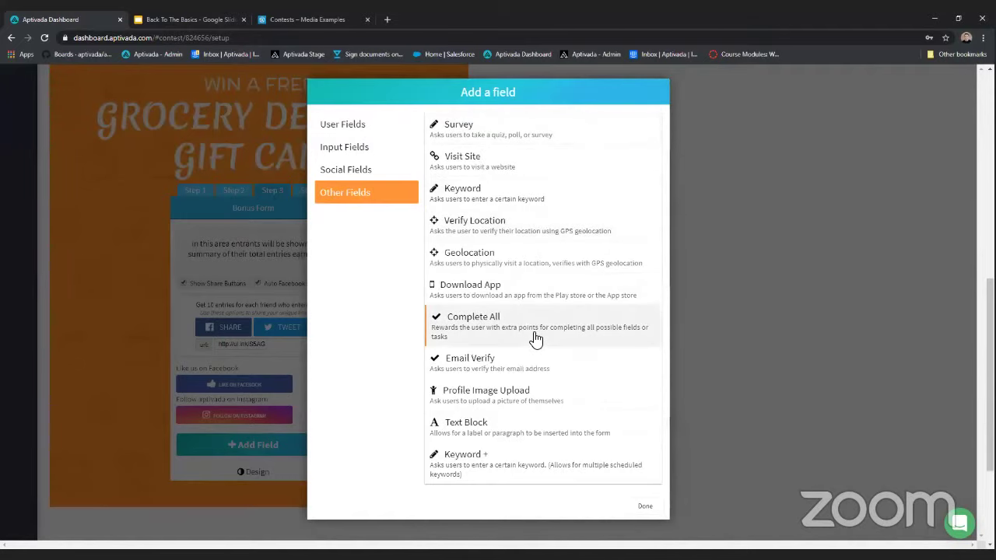
- Close the field list without adding anything and review the Step 4 Thank You Message
{"action": "left_click", "coordinate": [650, 507]}
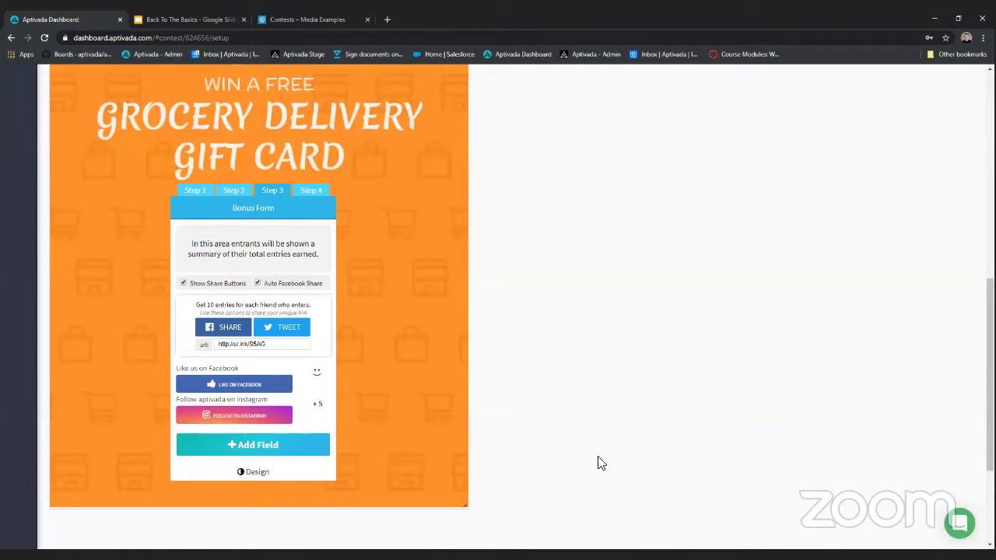
{"action": "scroll", "coordinate": [349, 152], "scroll_direction": "down", "scroll_amount": 1}
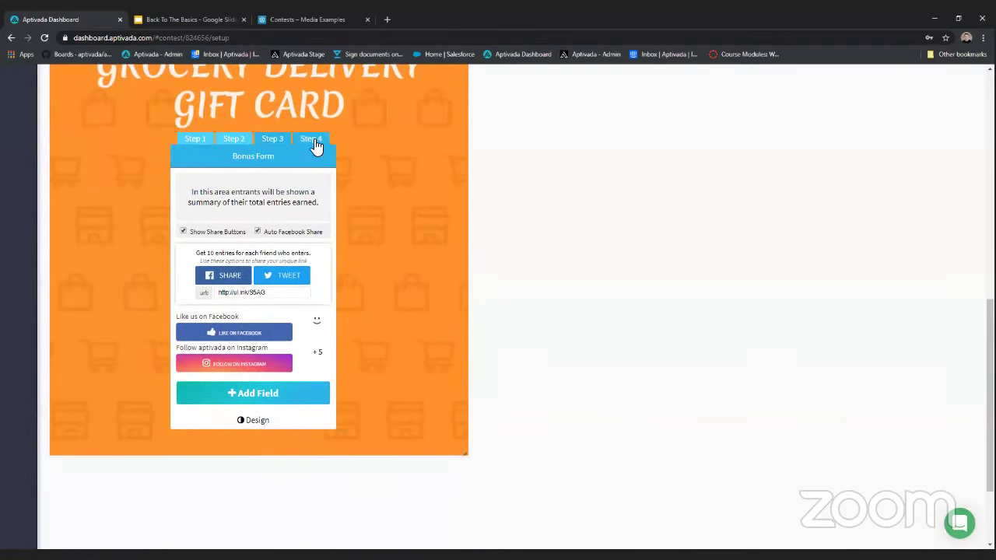
{"action": "left_click", "coordinate": [313, 140]}
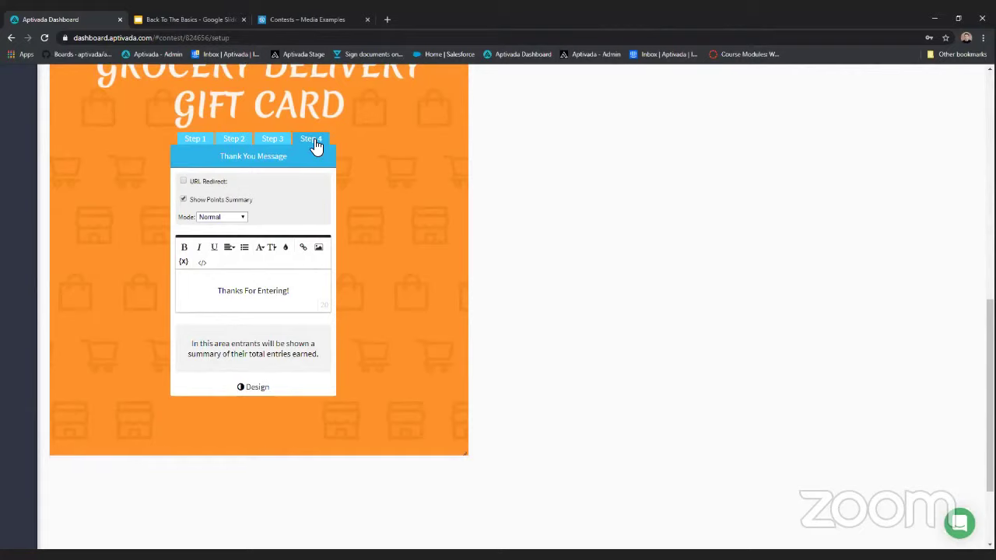
{"action": "left_click", "coordinate": [315, 146]}
- Return to the Step 1 Initial Sign In form
{"action": "scroll", "coordinate": [237, 265], "scroll_direction": "up", "scroll_amount": 2}
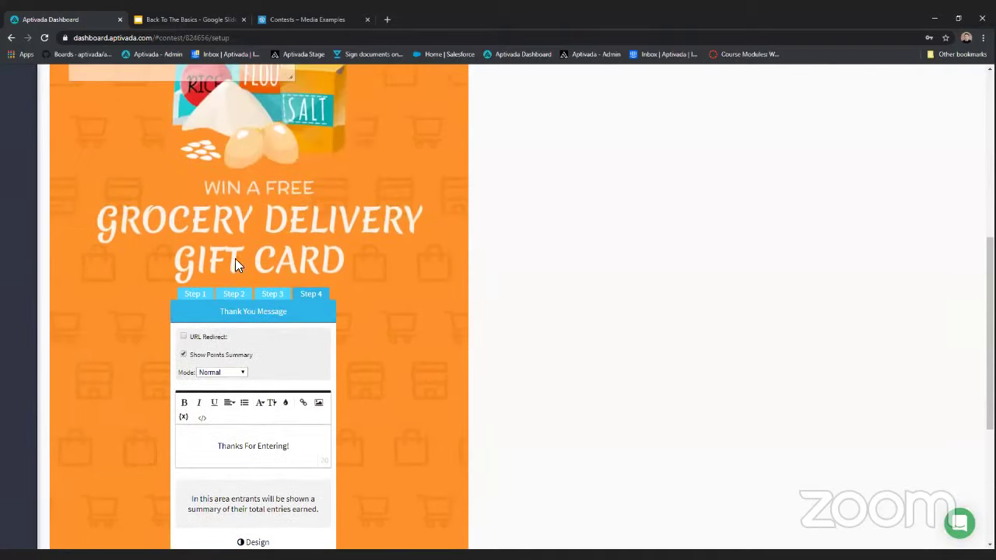
{"action": "left_click", "coordinate": [195, 293]}
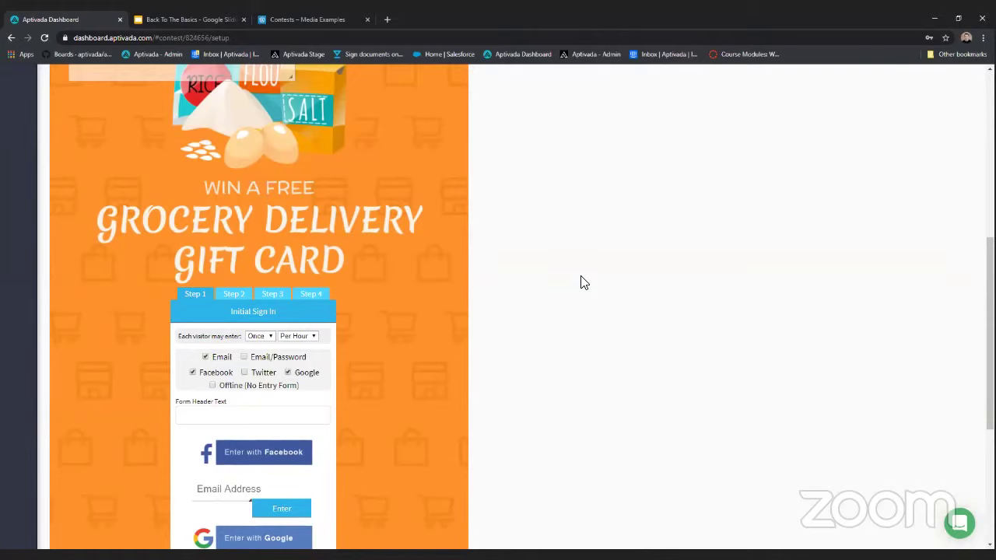
{"action": "scroll", "coordinate": [583, 282], "scroll_direction": "up", "scroll_amount": 3}
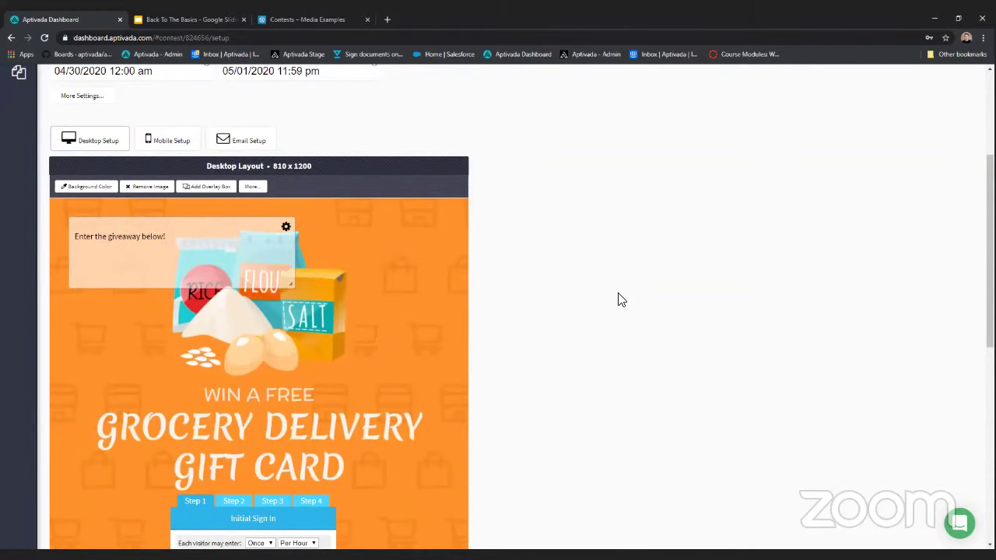
{"action": "left_click", "coordinate": [156, 138]}
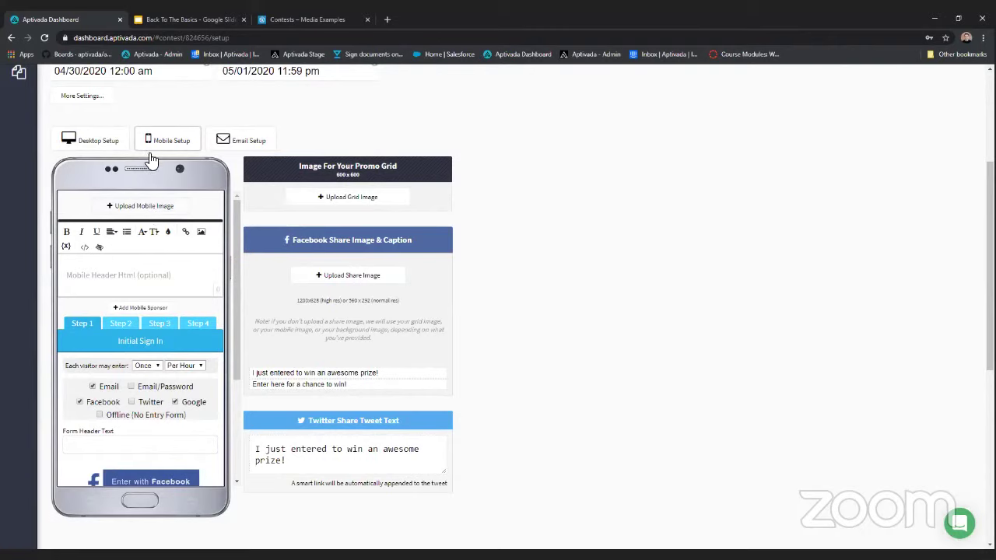
{"action": "left_click", "coordinate": [92, 140]}
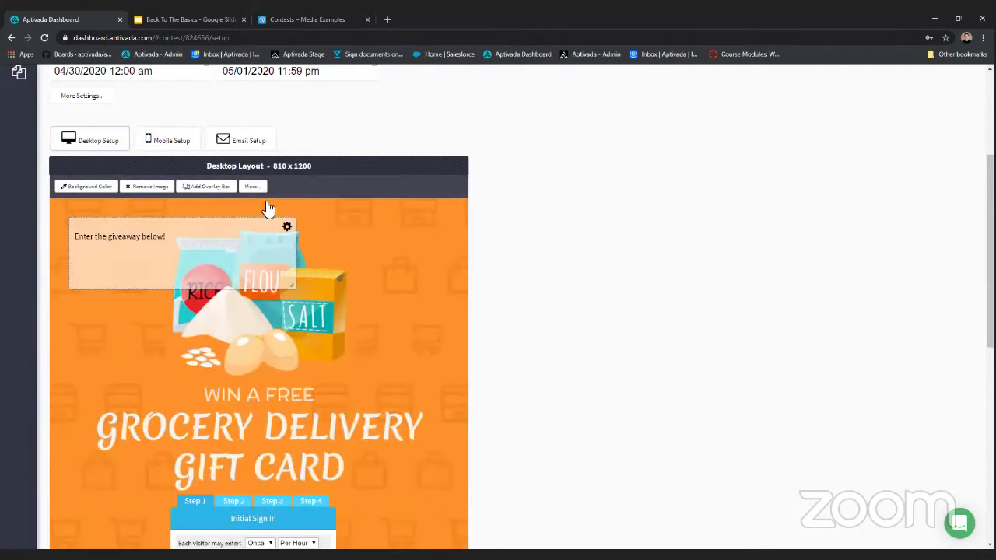
{"action": "left_click", "coordinate": [179, 150]}
{"action": "left_click", "coordinate": [92, 386]}
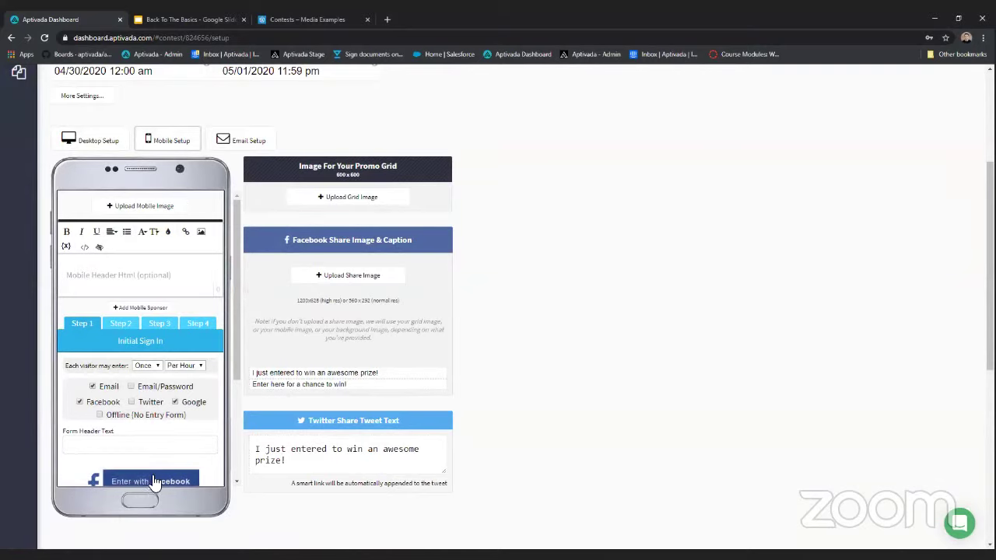
{"action": "scroll", "coordinate": [159, 389], "scroll_direction": "down", "scroll_amount": 4}
{"action": "scroll", "coordinate": [156, 385], "scroll_direction": "up", "scroll_amount": 4}
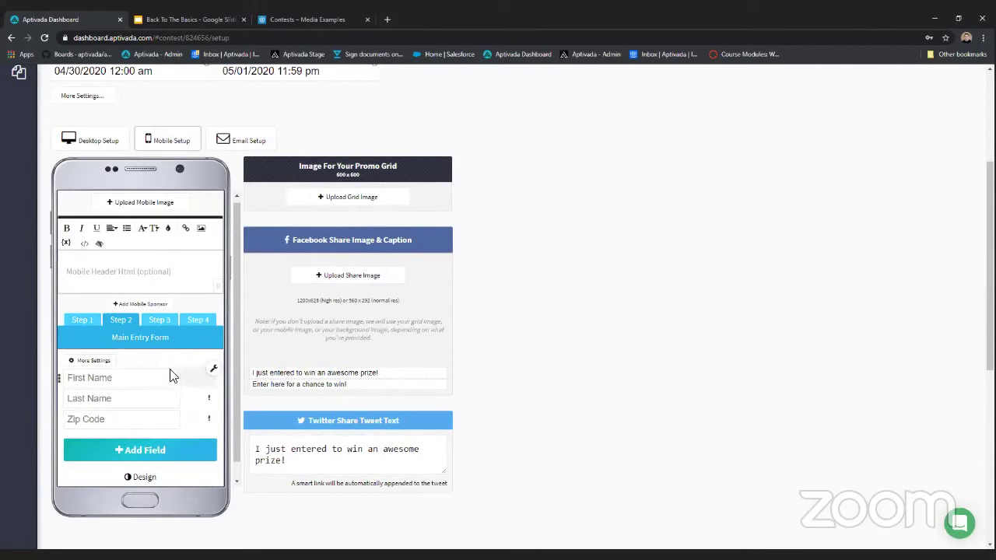
{"action": "scroll", "coordinate": [157, 307], "scroll_direction": "up", "scroll_amount": 1}
{"action": "scroll", "coordinate": [160, 311], "scroll_direction": "up", "scroll_amount": 3}
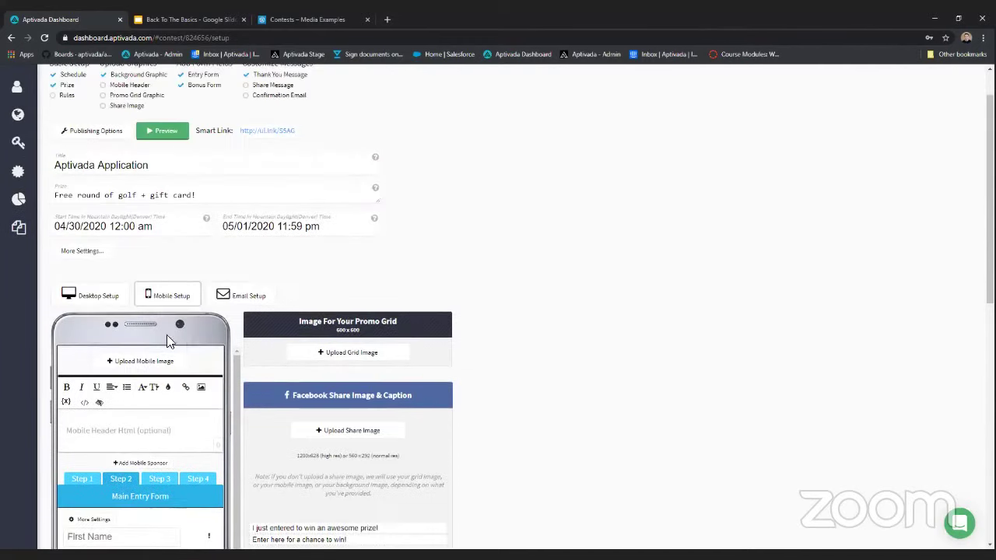
{"action": "scroll", "coordinate": [175, 307], "scroll_direction": "down", "scroll_amount": 1}
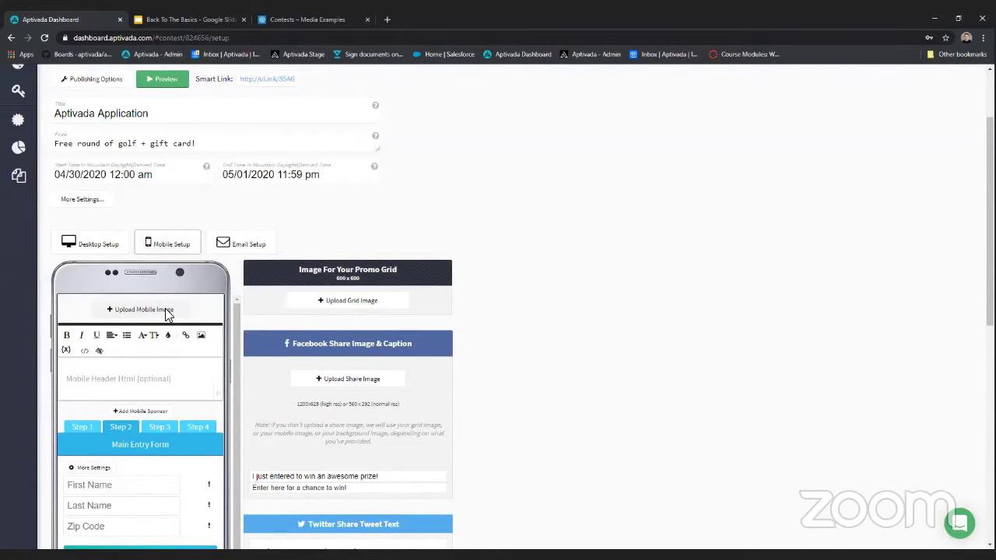
- Upload mobile.jpg as the mobile header image and reload the setup page
{"action": "left_click", "coordinate": [165, 309]}
{"action": "double_click", "coordinate": [265, 92]}
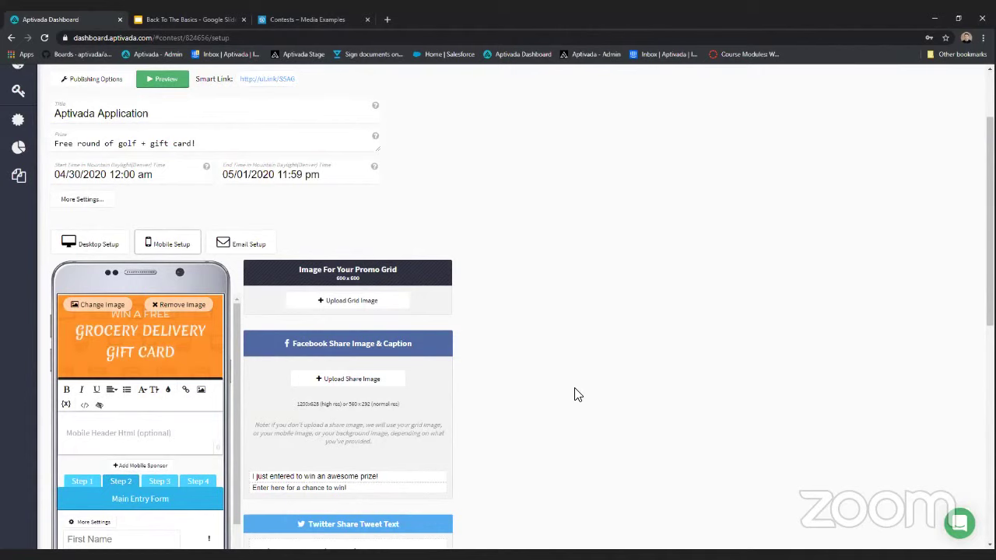
{"action": "scroll", "coordinate": [413, 323], "scroll_direction": "down", "scroll_amount": 1}
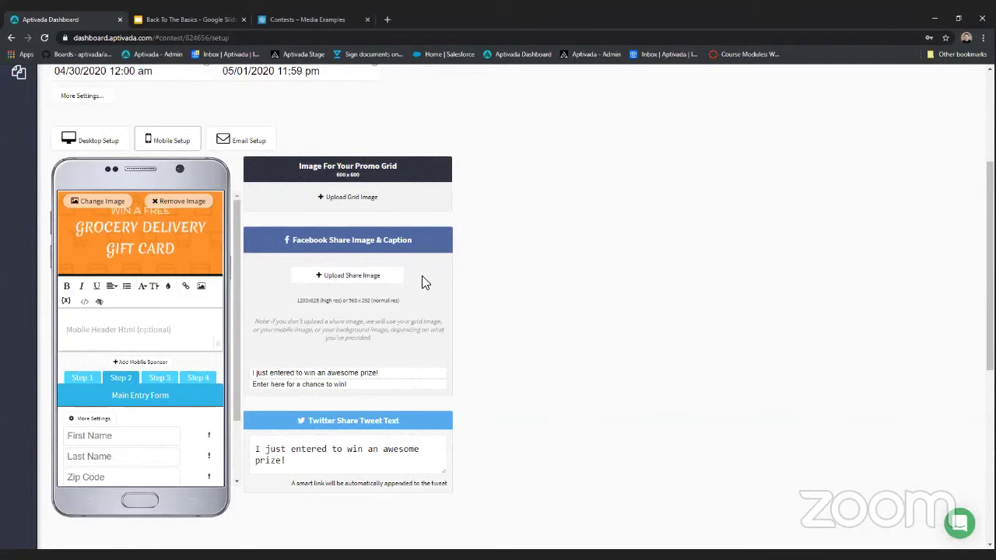
{"action": "key", "text": "F5"}
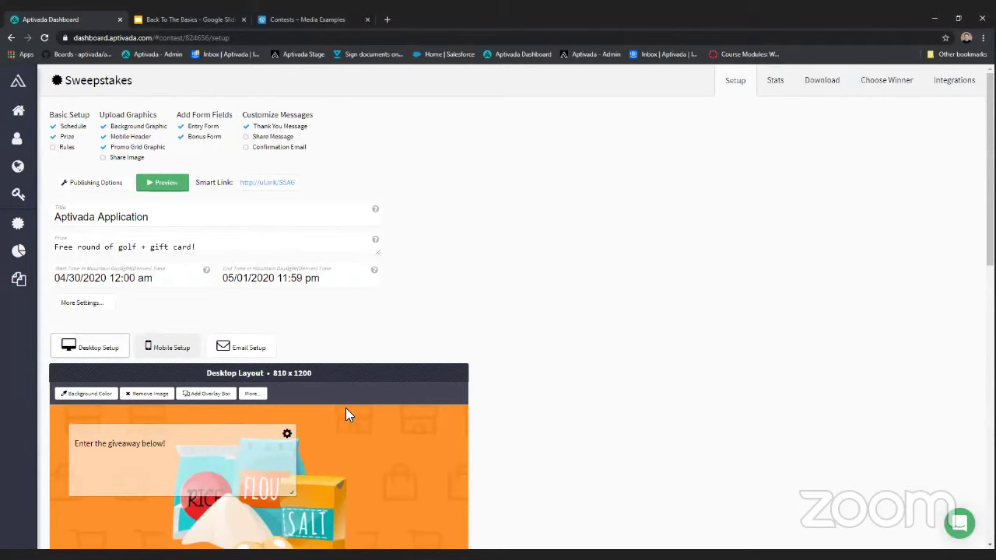
- Use facebook.jpg as the Facebook share image with caption 'I just entered to win a golf pass!'
{"action": "scroll", "coordinate": [346, 408], "scroll_direction": "down", "scroll_amount": 2}
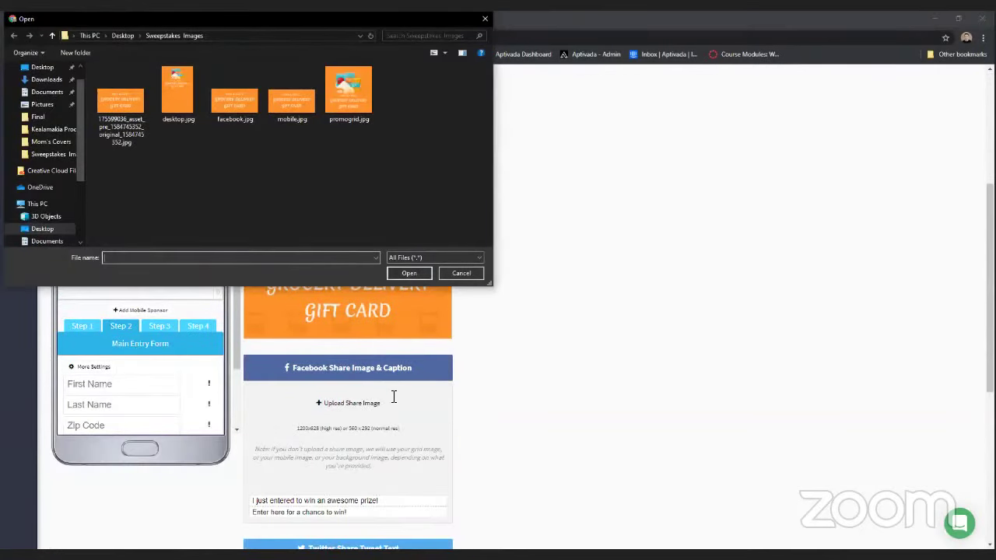
{"action": "key", "text": "Escape"}
{"action": "triple_click", "coordinate": [279, 399]}
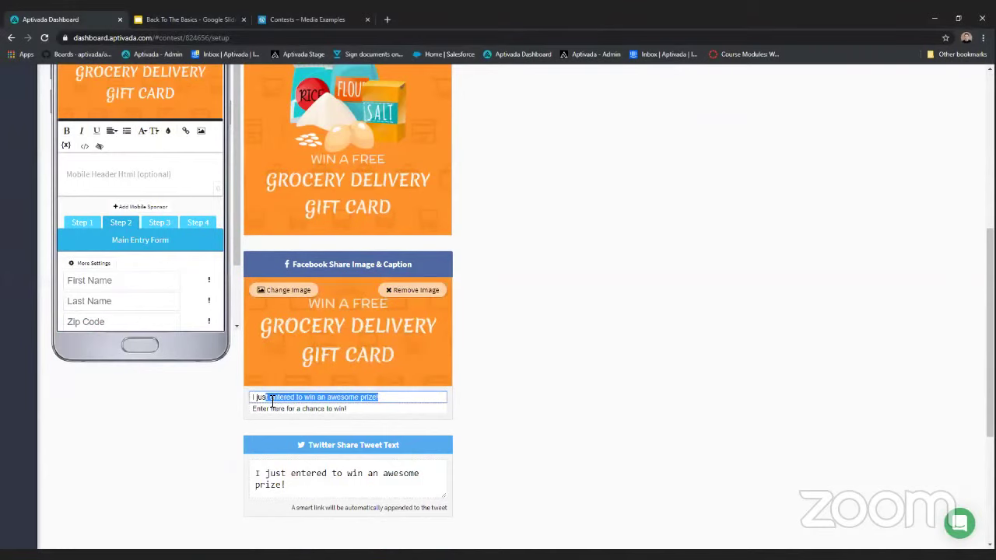
{"action": "type", "text": "I just entere"}
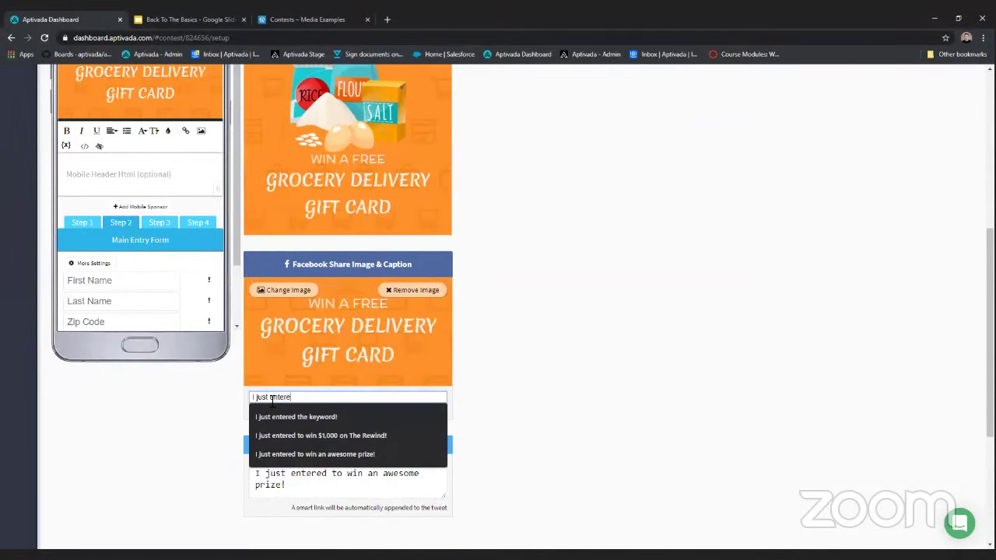
{"action": "type", "text": "d to win a "}
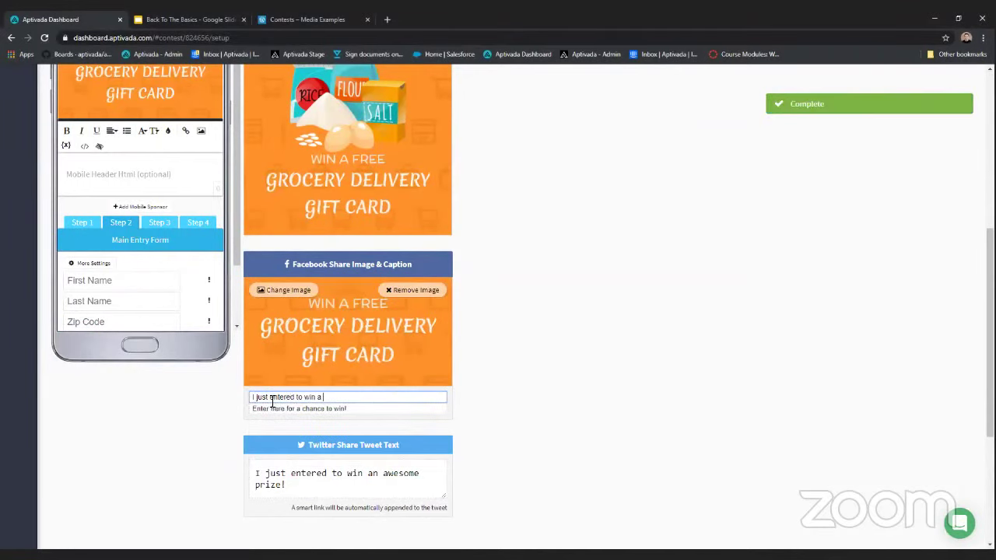
{"action": "type", "text": "golf pass!"}
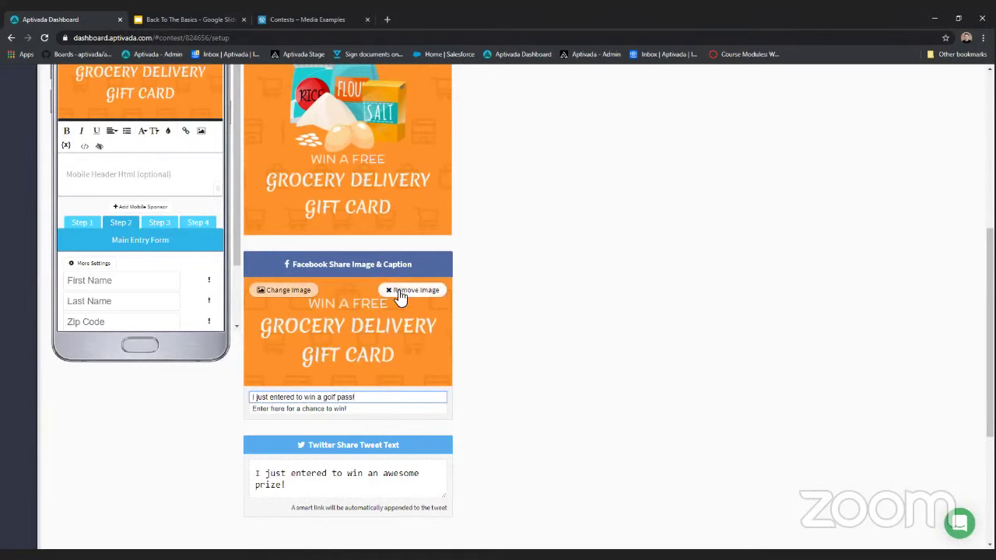
- Review the Twitter tweet text, leaving it unchanged
{"action": "triple_click", "coordinate": [335, 484]}
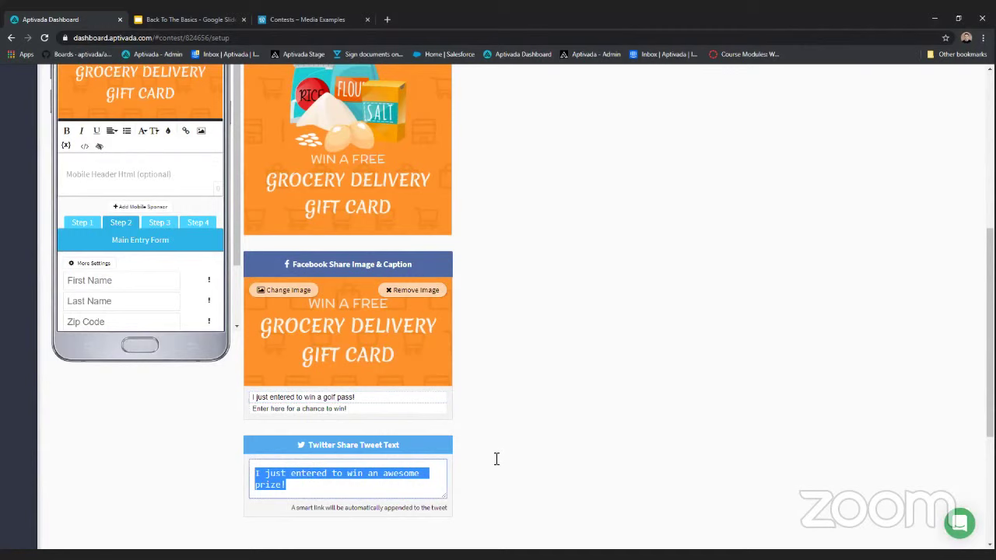
{"action": "left_click", "coordinate": [589, 435]}
{"action": "scroll", "coordinate": [589, 435], "scroll_direction": "up", "scroll_amount": 1}
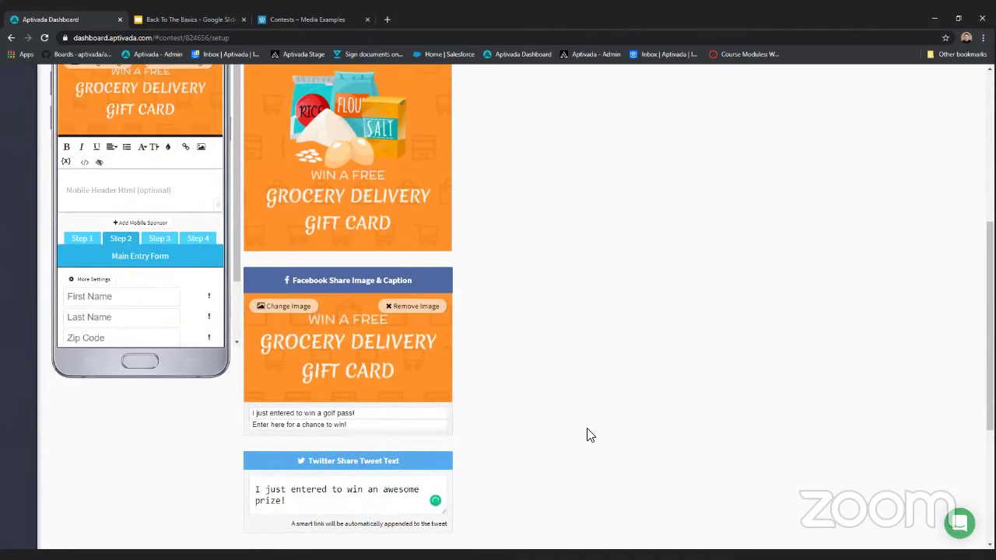
{"action": "scroll", "coordinate": [530, 405], "scroll_direction": "up", "scroll_amount": 2}
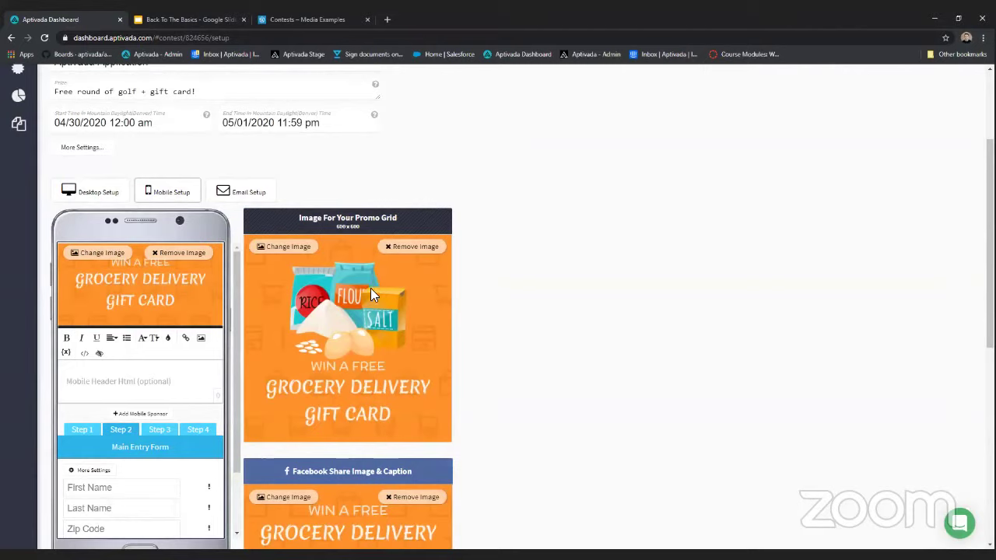
- Switch Send Confirmation Emails to ON in Email Setup and accept the extra-fee notice
{"action": "left_click", "coordinate": [260, 189]}
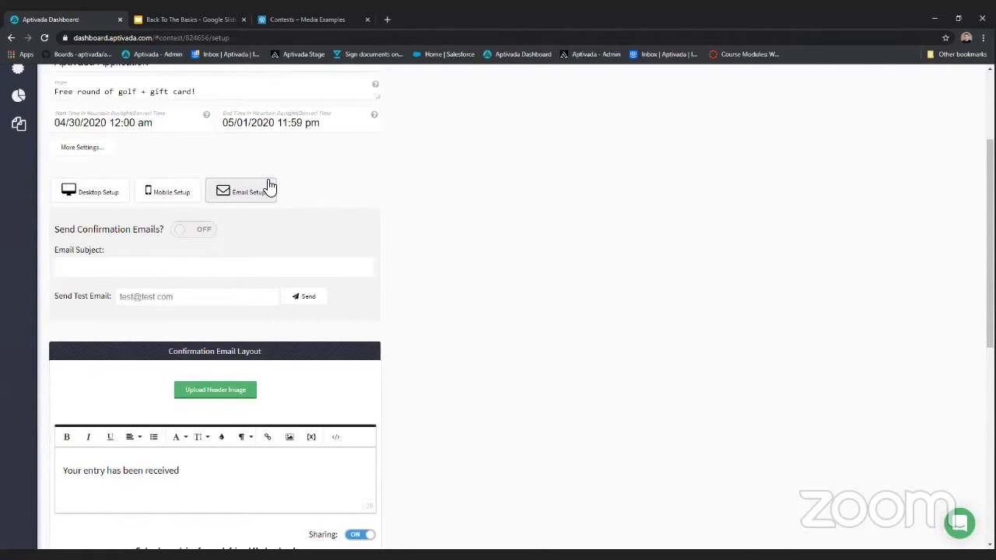
{"action": "left_click", "coordinate": [198, 230]}
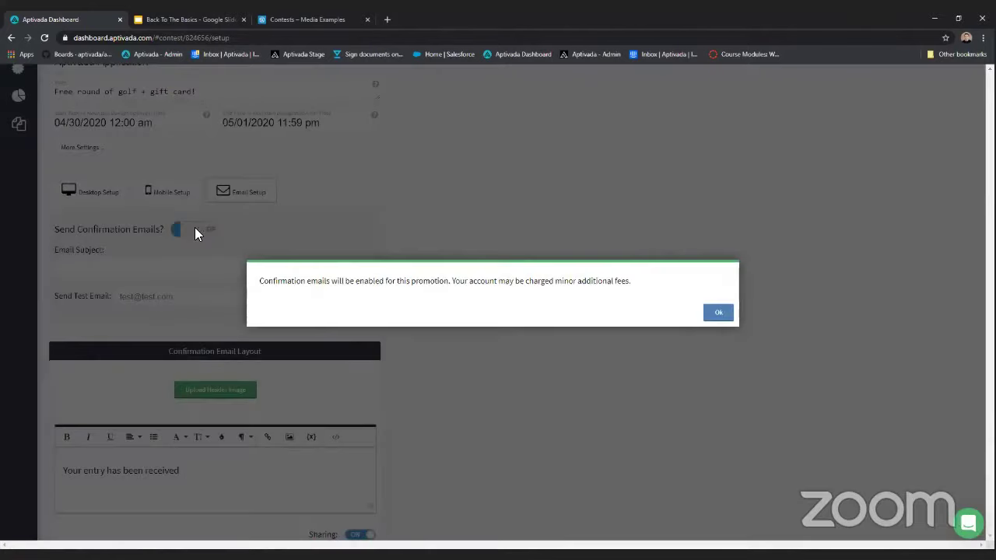
{"action": "left_click_drag", "start_coordinate": [631, 285], "coordinate": [335, 298]}
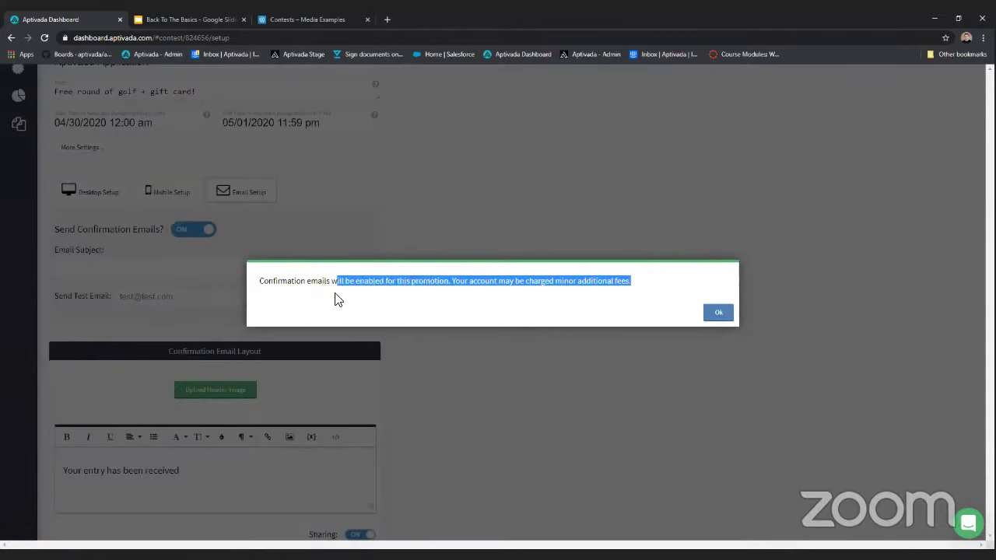
{"action": "left_click", "coordinate": [267, 305]}
{"action": "triple_click", "coordinate": [267, 305]}
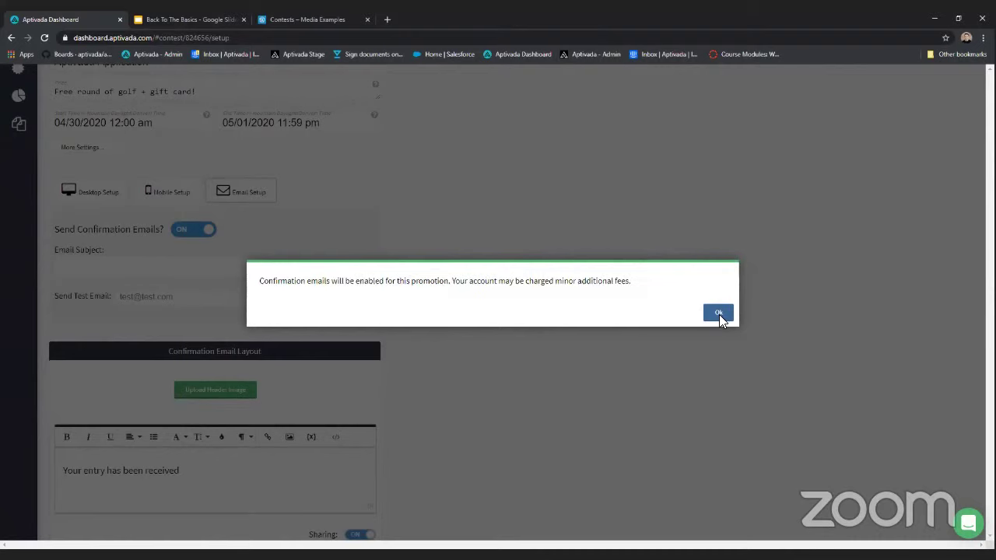
{"action": "left_click", "coordinate": [718, 314]}
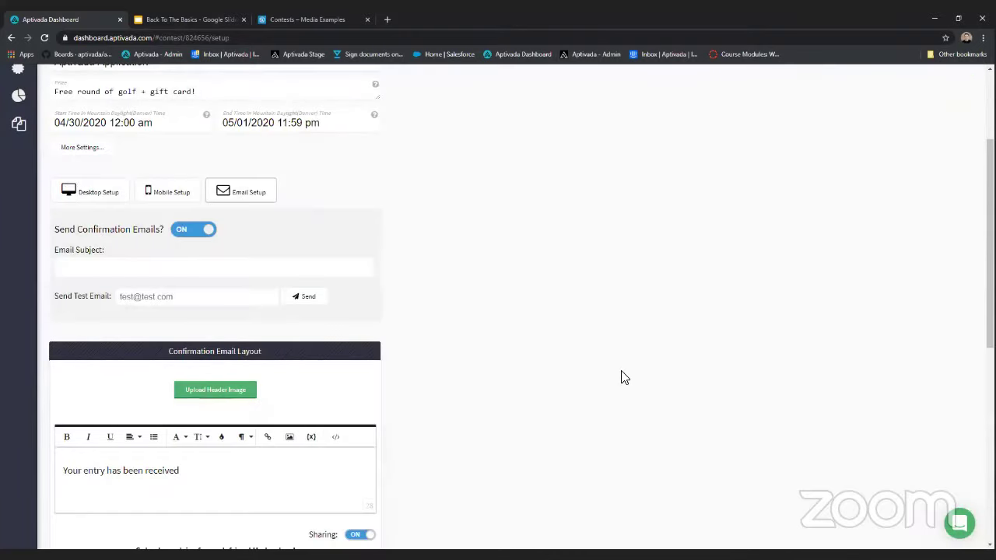
{"action": "scroll", "coordinate": [345, 287], "scroll_direction": "up", "scroll_amount": 2}
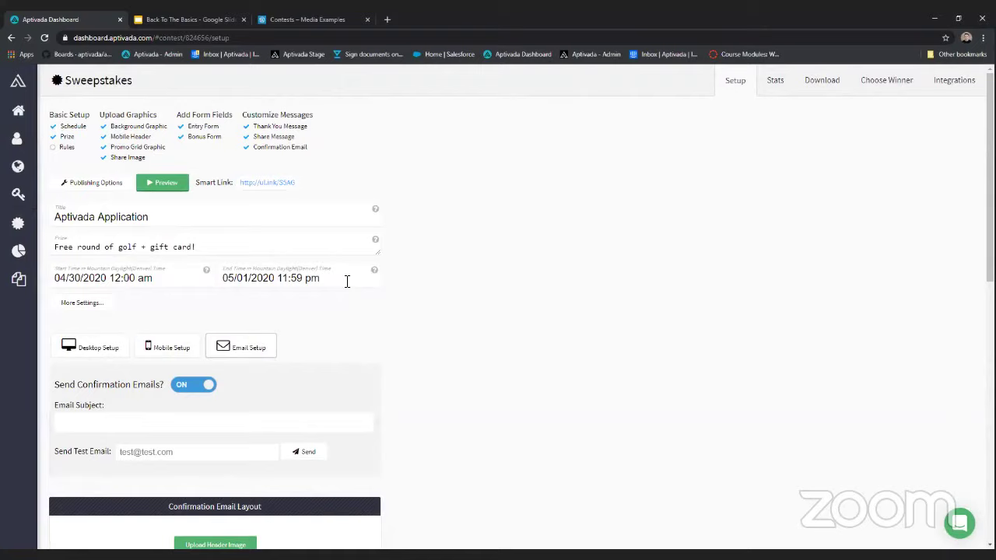
- From Desktop Setup, view the Embed On A Web Page code in Publishing Options, then close it
{"action": "left_click", "coordinate": [157, 349]}
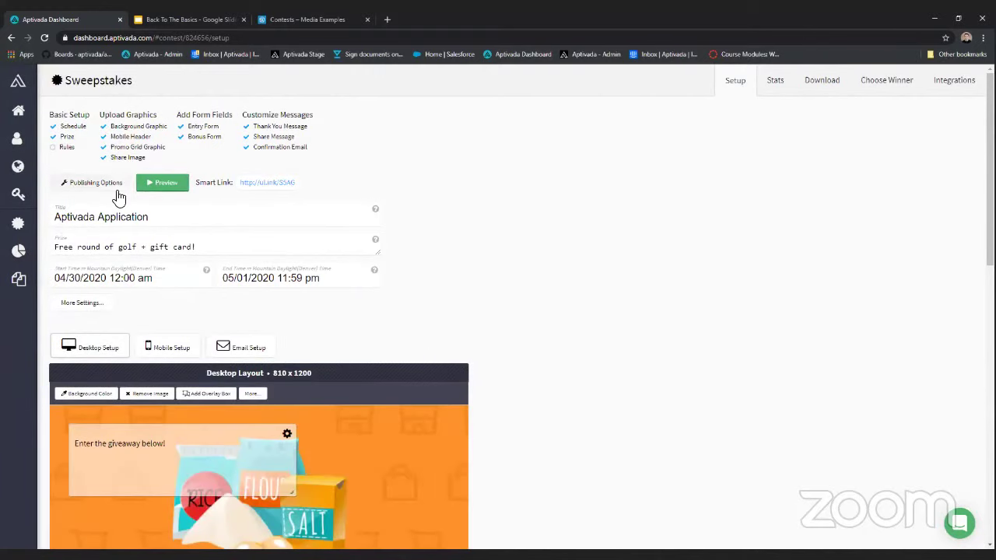
{"action": "left_click", "coordinate": [97, 186]}
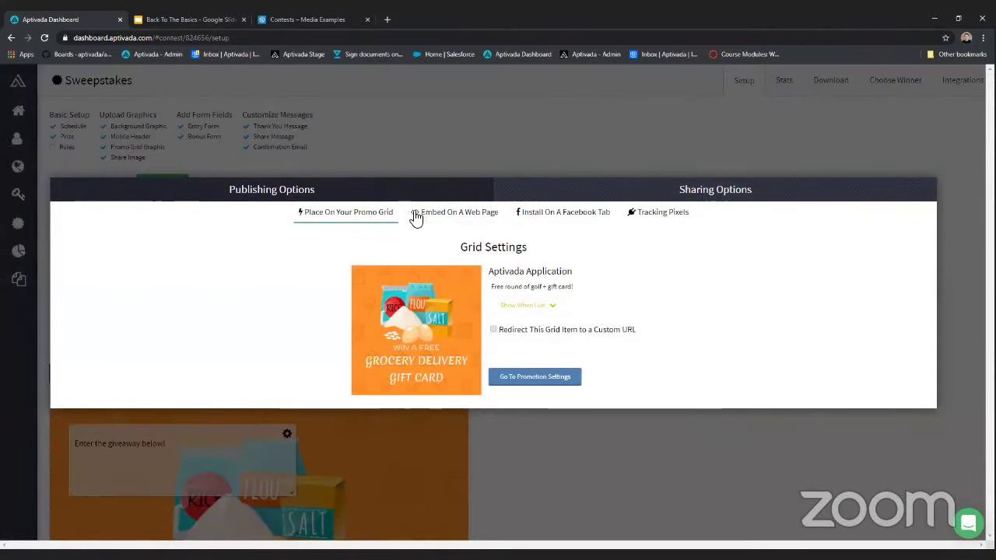
{"action": "left_click", "coordinate": [445, 213]}
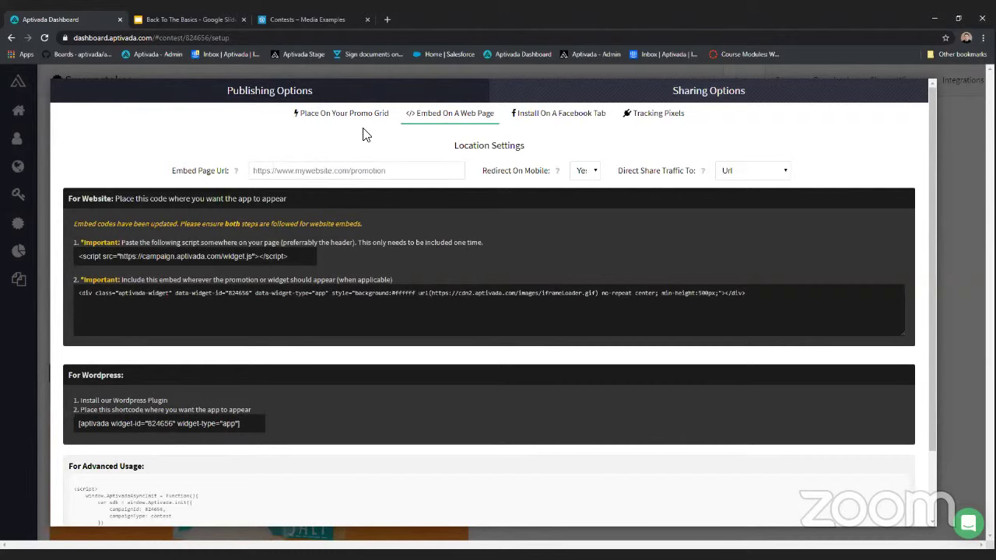
{"action": "left_click", "coordinate": [441, 73]}
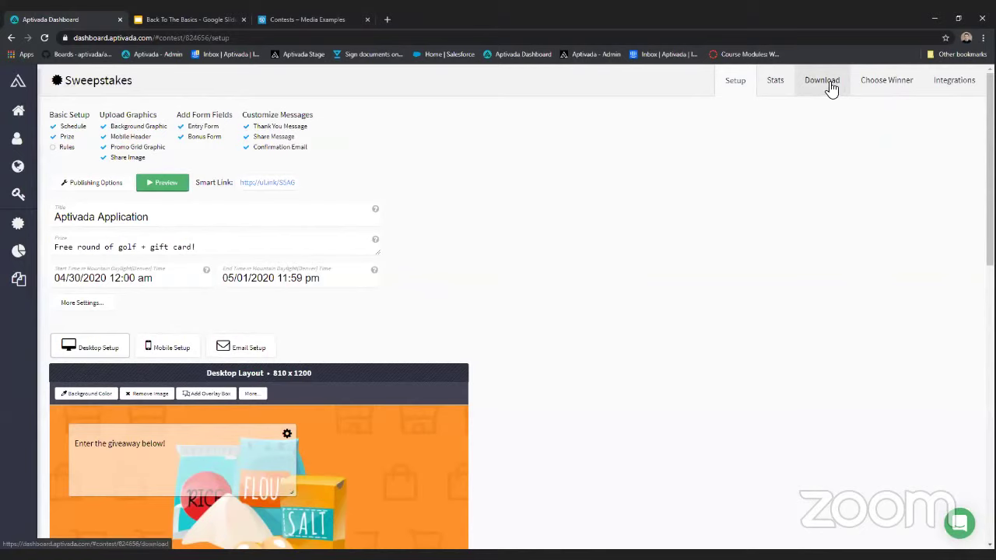
- Check the Choose Winner and Download pages, then return to Setup
{"action": "left_click", "coordinate": [877, 85]}
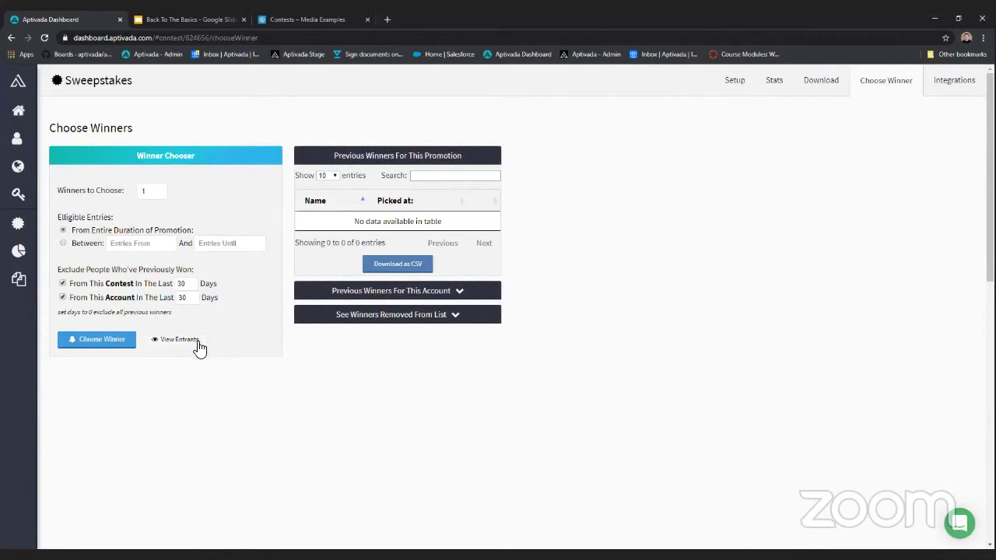
{"action": "left_click", "coordinate": [817, 89]}
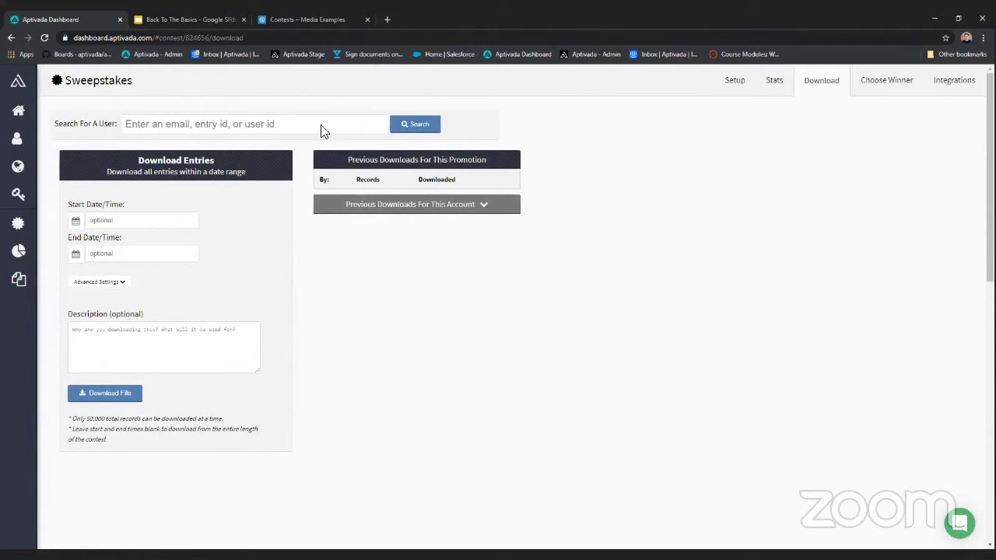
{"action": "left_click", "coordinate": [731, 90]}
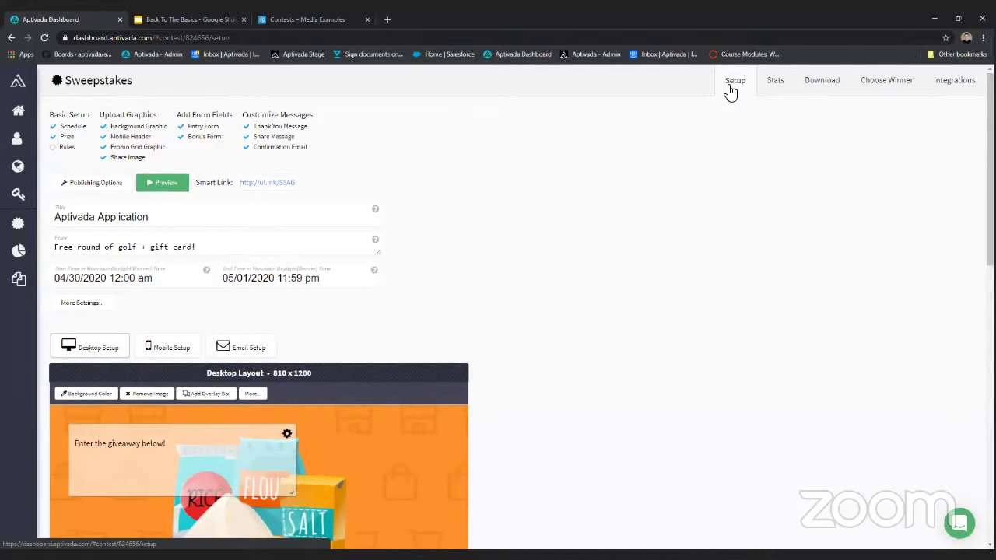
- Present the Back To The Basics deck full screen from the Questions? slide
{"action": "left_click", "coordinate": [223, 25]}
{"action": "key", "text": "Down"}
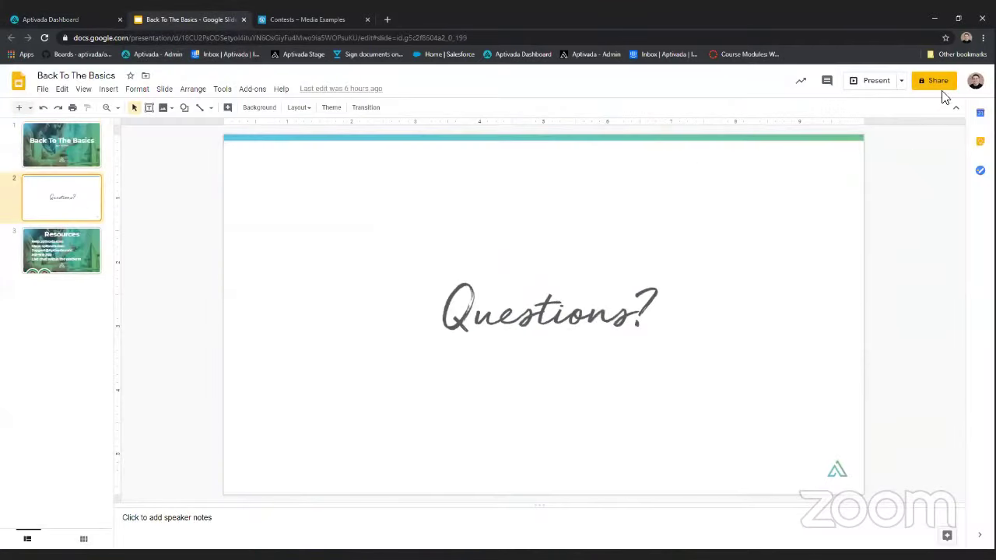
{"action": "left_click", "coordinate": [858, 83]}
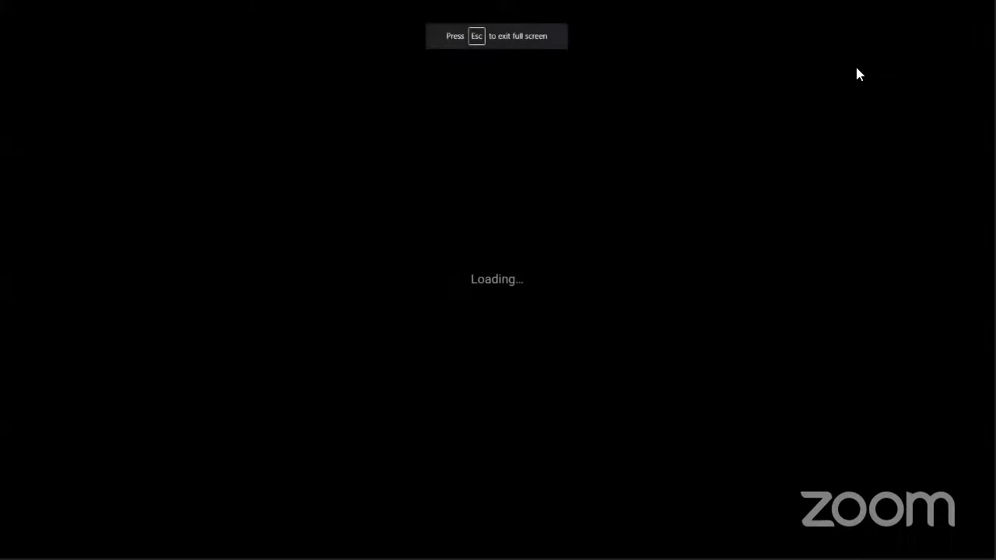